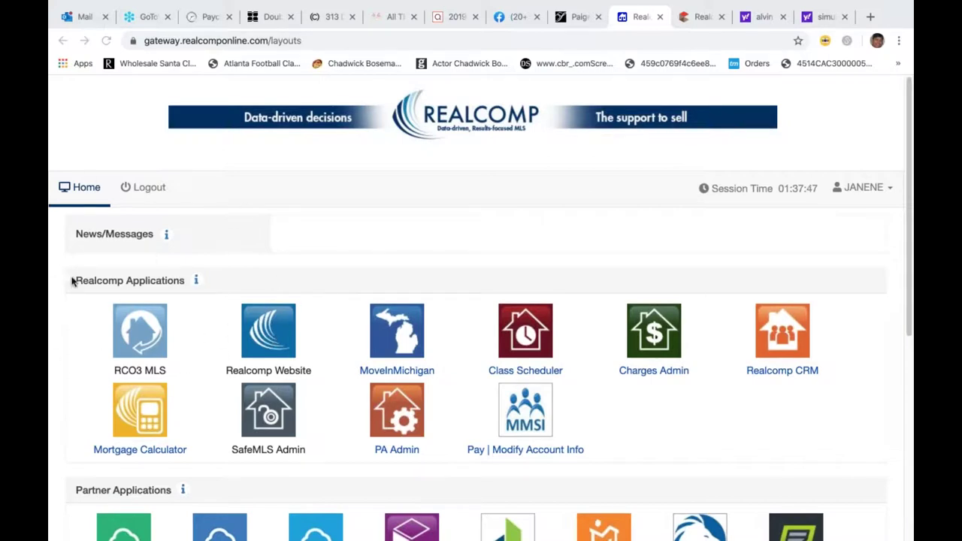
- Launch RCO3 MLS and open the System Help welcome page with its Help Index
left_click(138, 349)
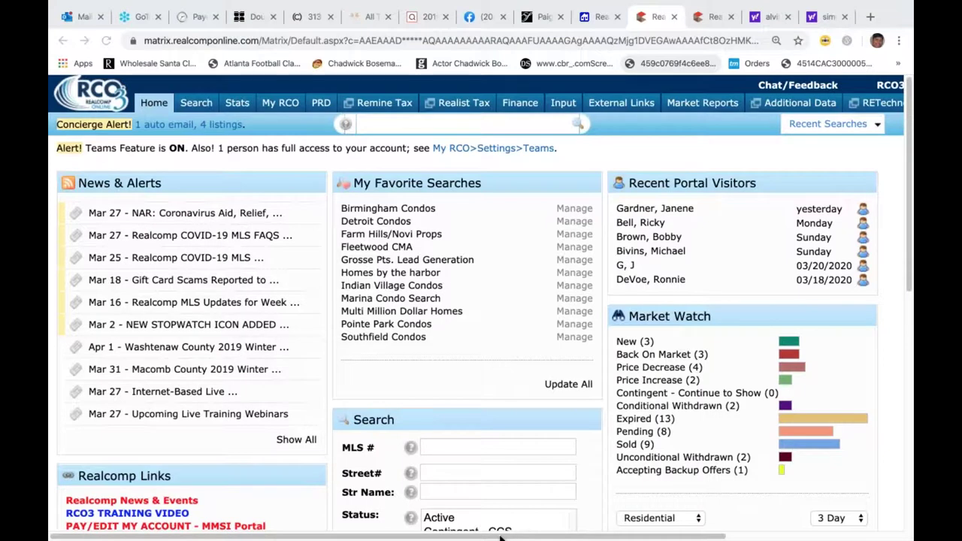
left_click_drag(596, 539, 743, 538)
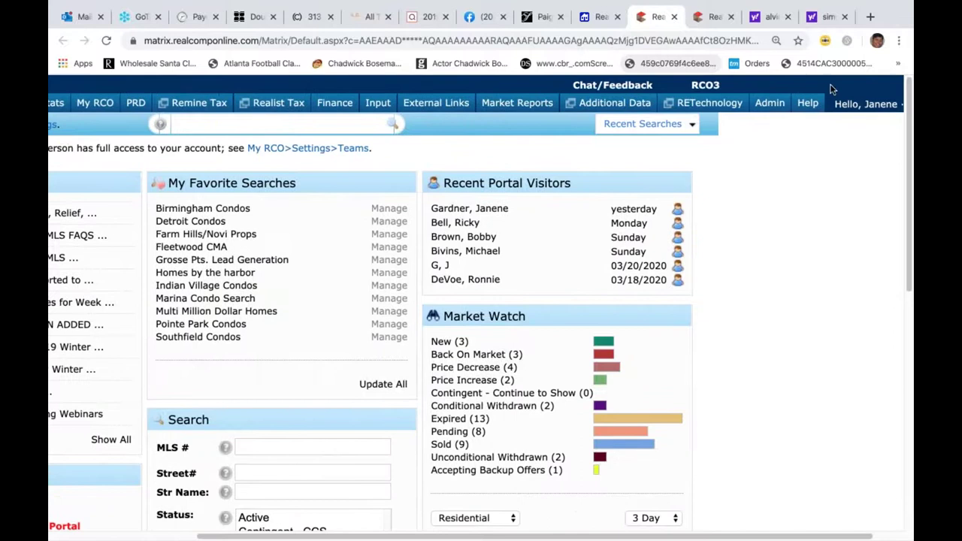
left_click(808, 105)
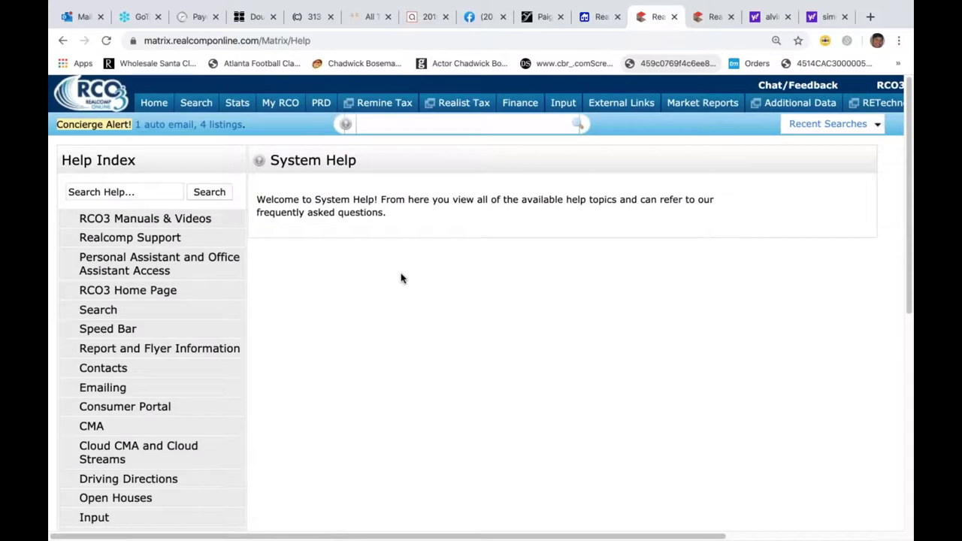
- Open RCO3 Training Manuals by Topic under RCO3 Manuals & Videos and expand its Speed Bar topics
left_click(106, 223)
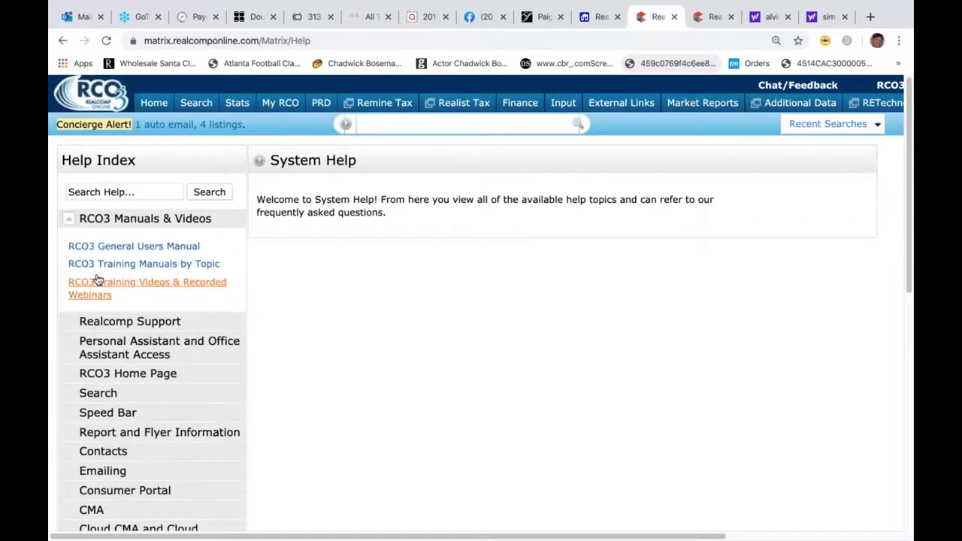
left_click(128, 266)
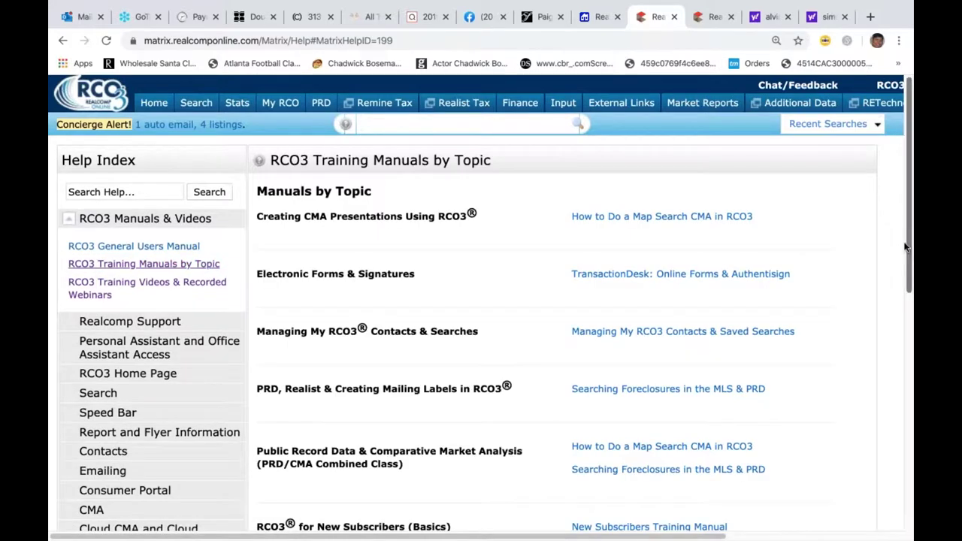
left_click_drag(910, 258, 906, 244)
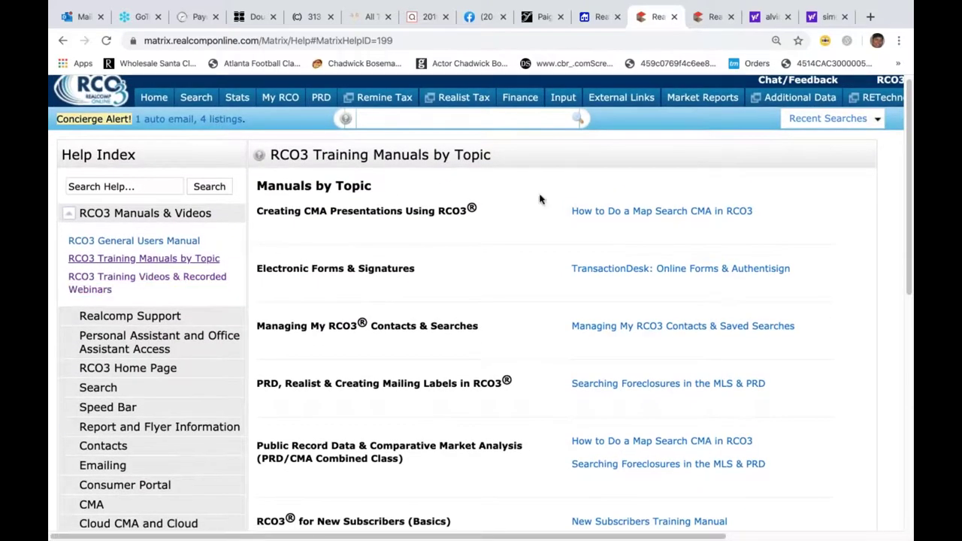
left_click_drag(912, 235, 915, 365)
scroll(912, 364, "up", 3)
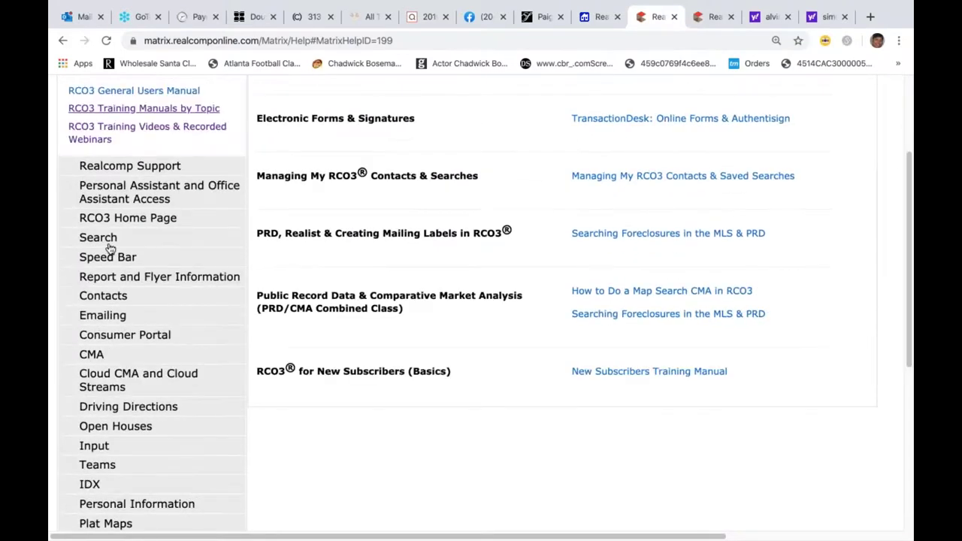
left_click(111, 263)
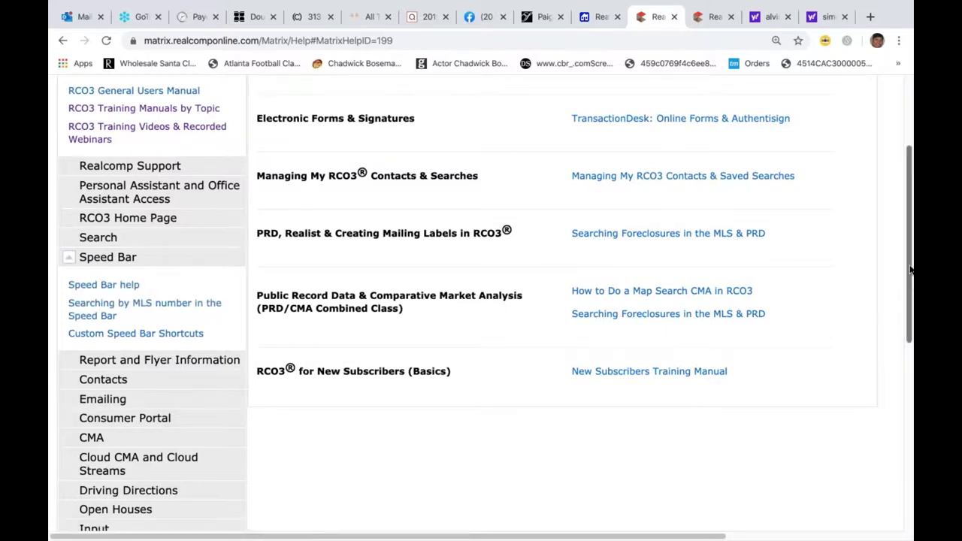
left_click_drag(910, 271, 891, 136)
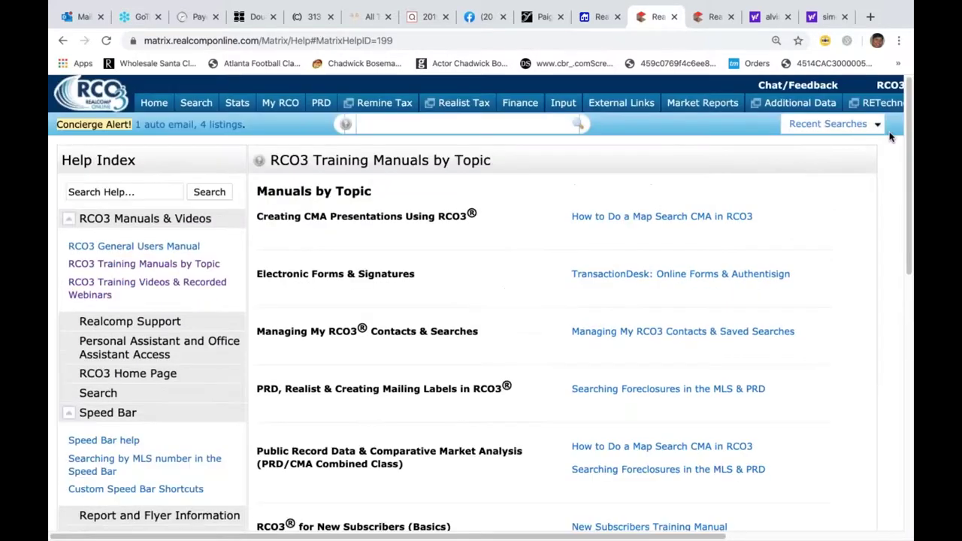
- Go back to the RCO3 home page, then reopen System Help
left_click(143, 105)
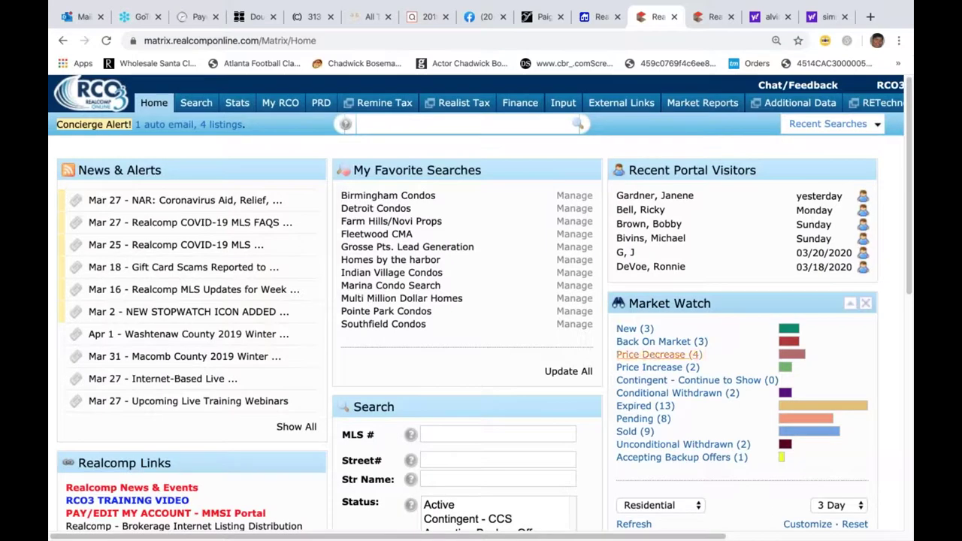
left_click_drag(543, 539, 737, 513)
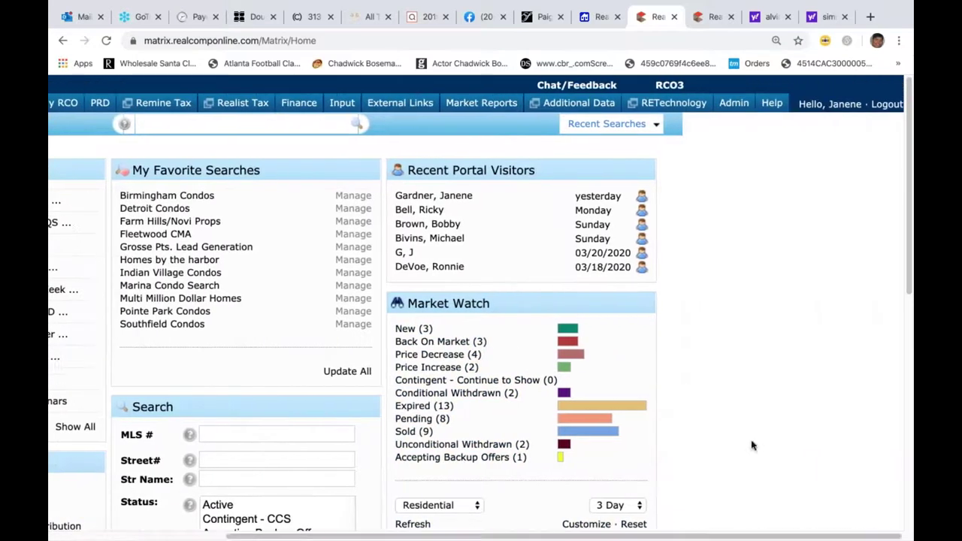
left_click(775, 106)
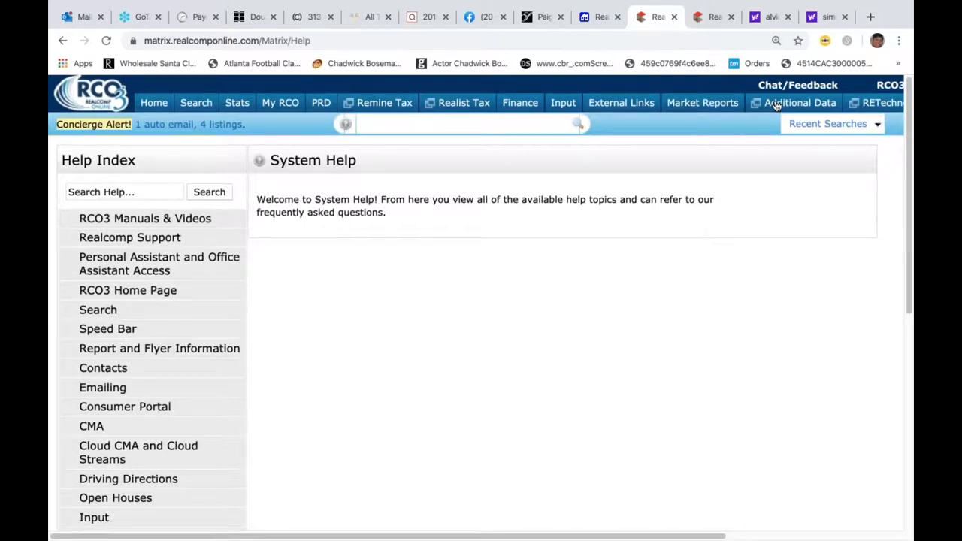
- Open the training videos and recorded webinars page and launch the Speedbar Tips and Tricks webinar
left_click(106, 220)
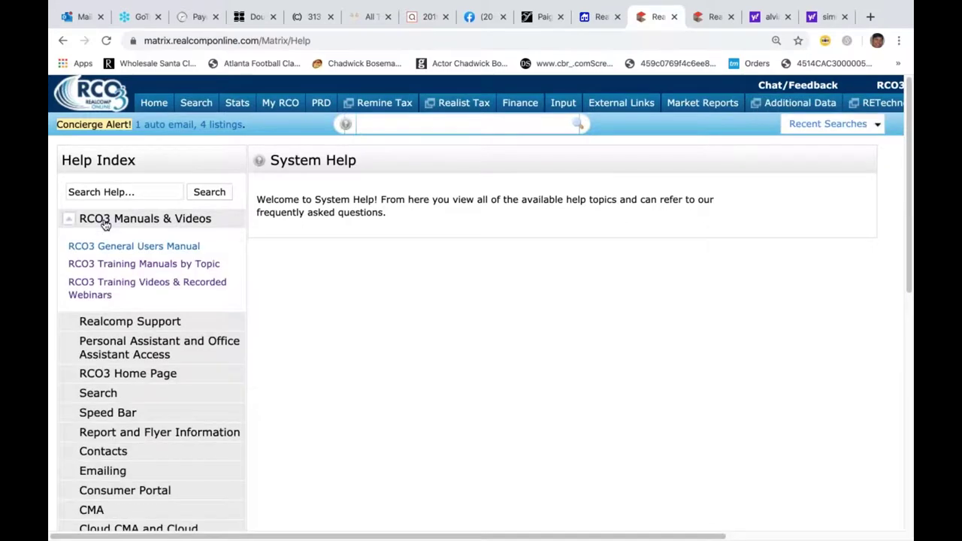
left_click(140, 289)
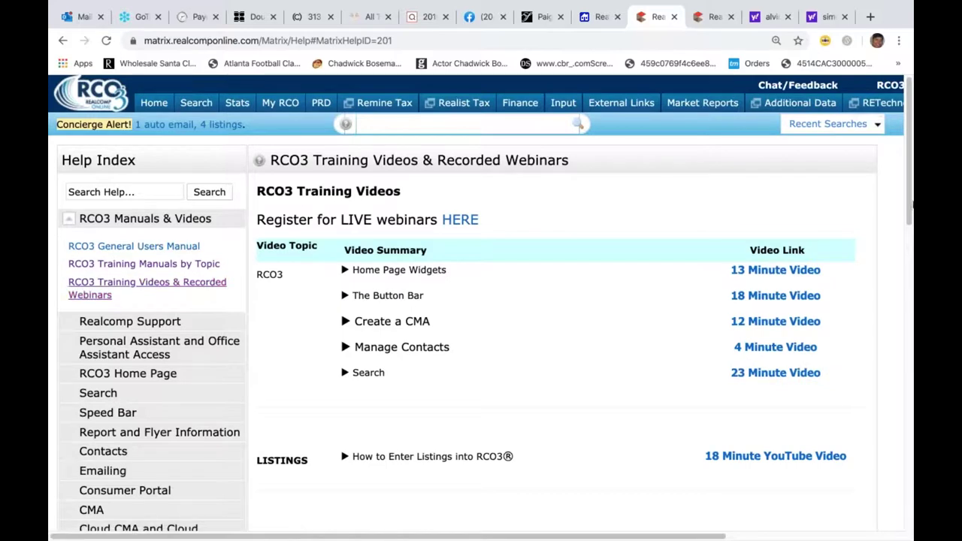
left_click_drag(910, 219, 907, 443)
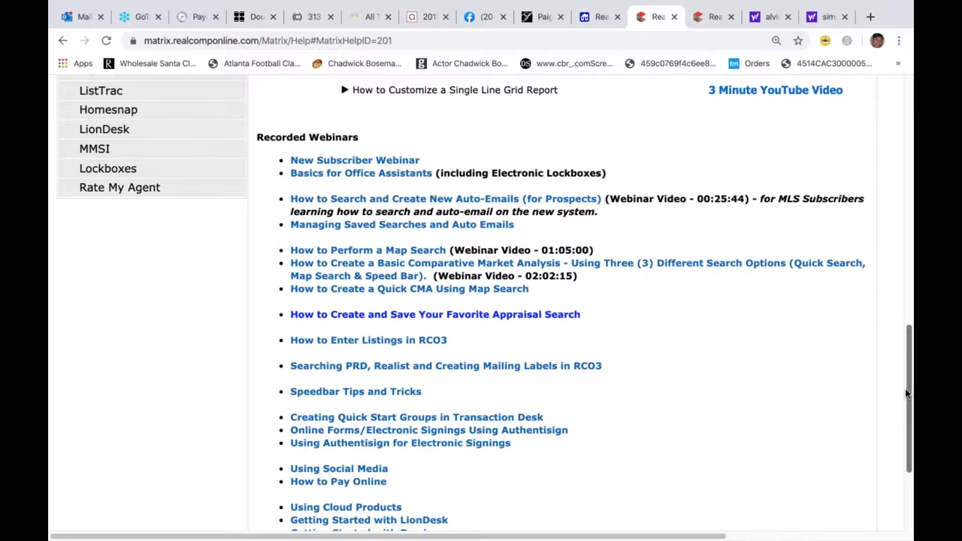
scroll(910, 406, "down", 1)
scroll(911, 421, "down", 2)
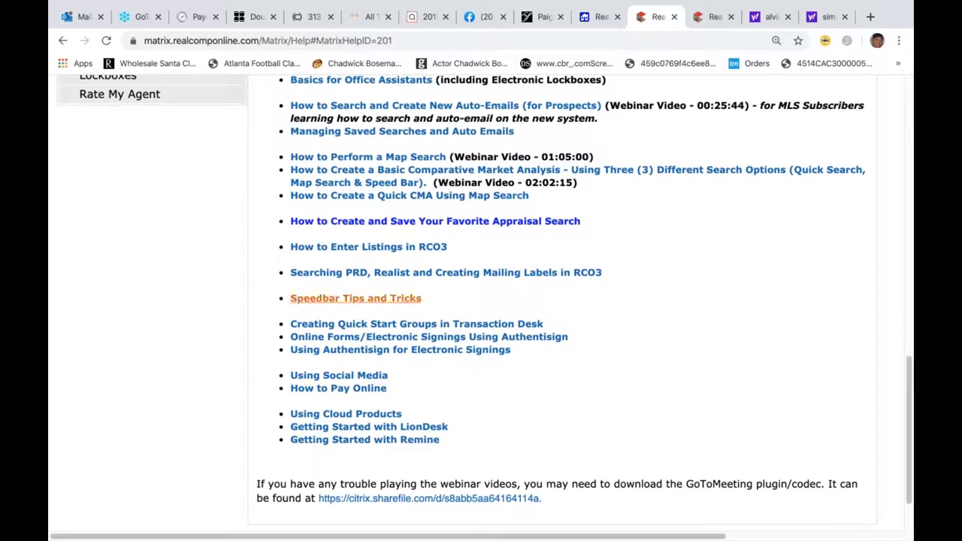
left_click(327, 300)
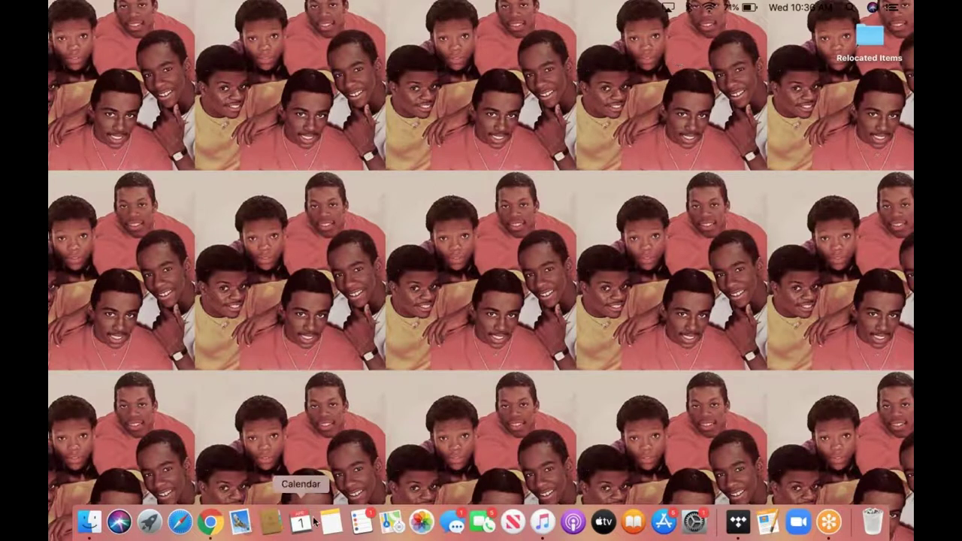
- Bring the webinars help page back in Chrome and return to the Matrix home dashboard
left_click(210, 530)
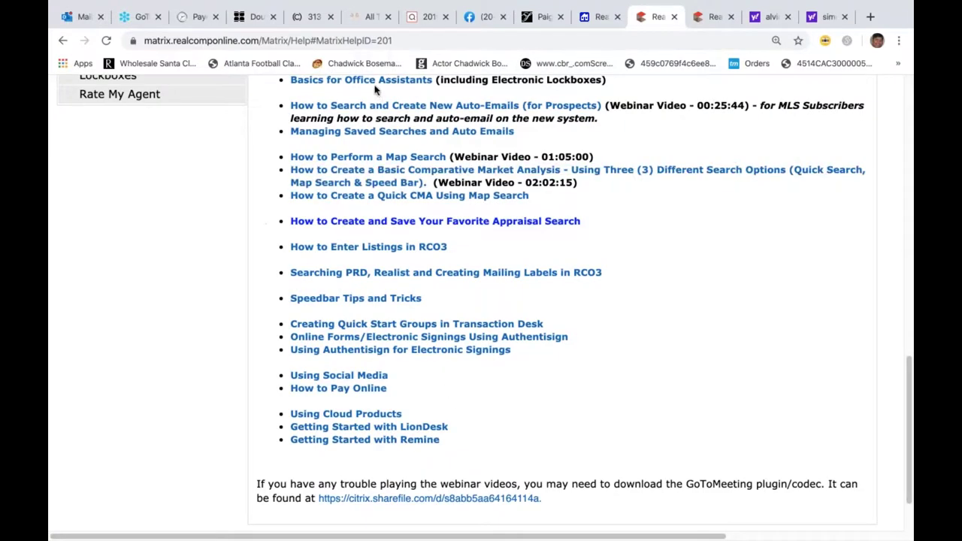
scroll(376, 180, "up", 1)
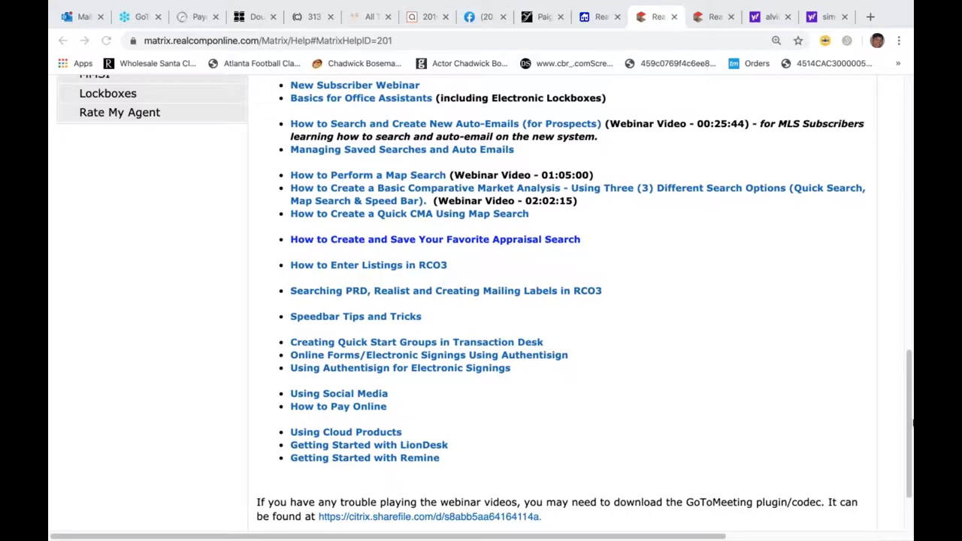
left_click(909, 267)
left_click(910, 85)
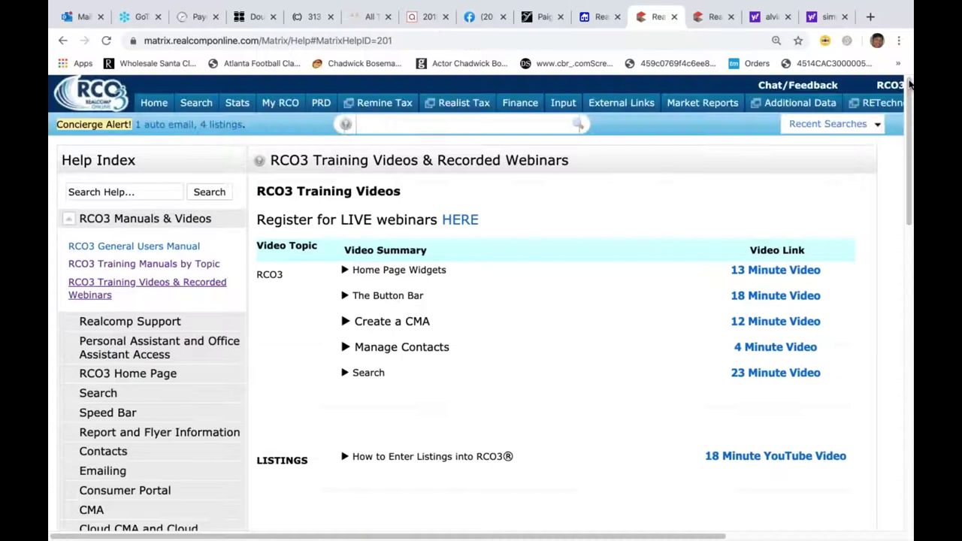
left_click(158, 103)
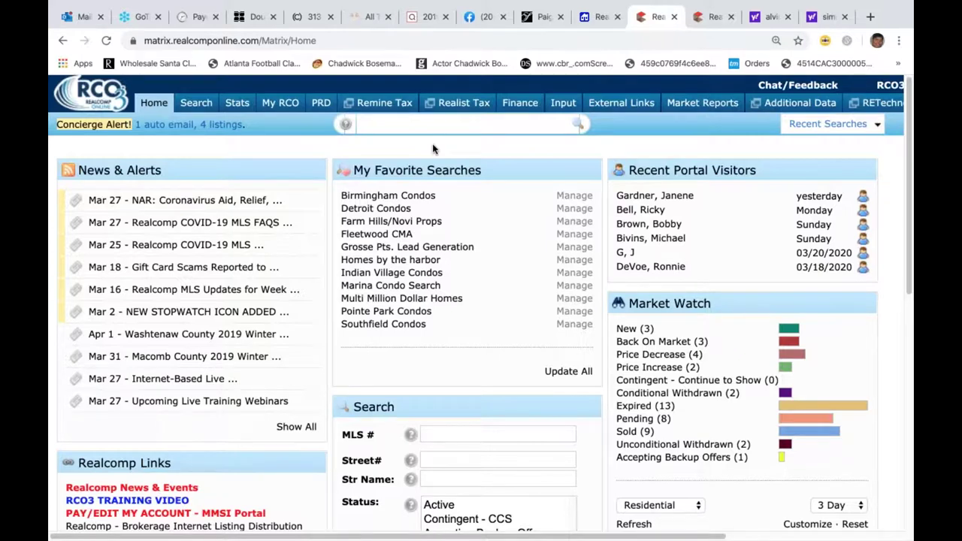
- View the Residential Quick search form, then go home and open the Speed Bar help page
left_click(196, 102)
mouse_move(234, 128)
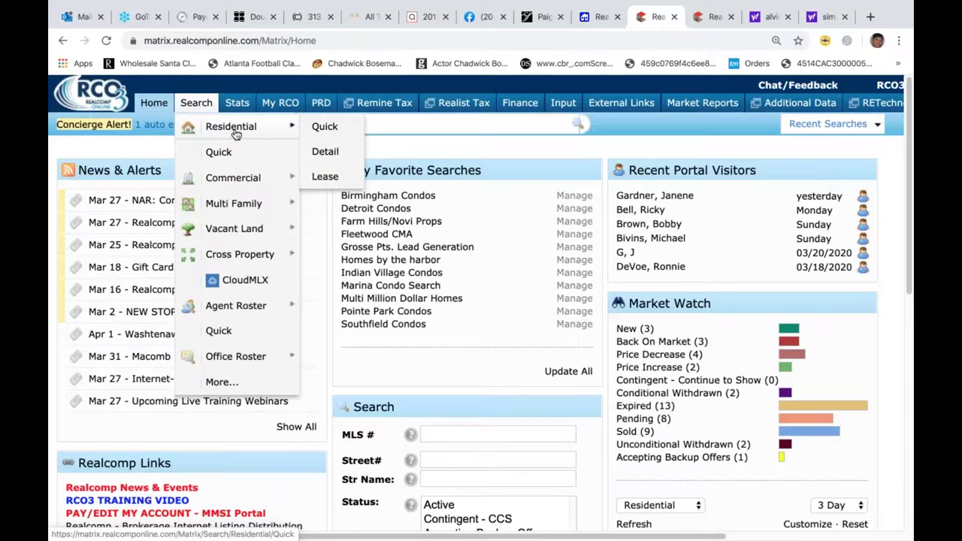
left_click(228, 158)
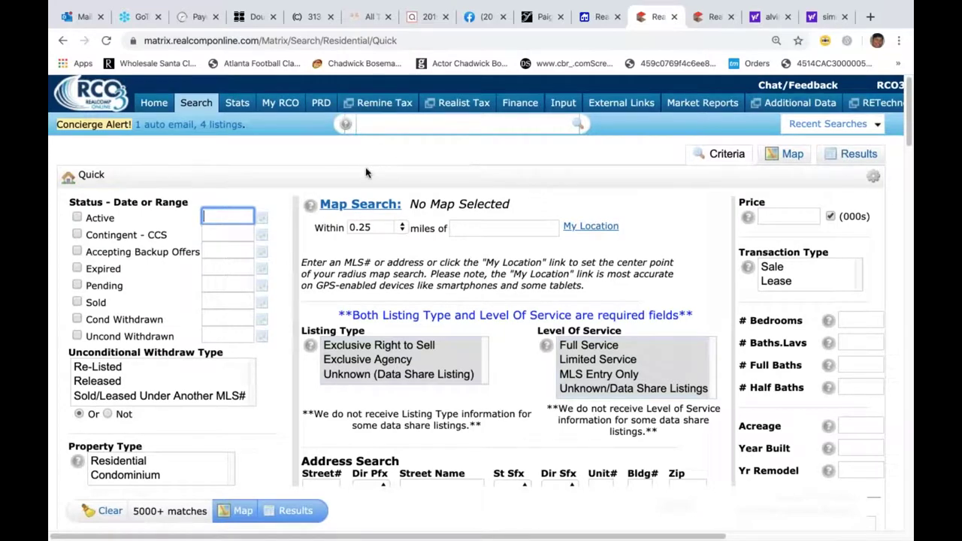
left_click(155, 106)
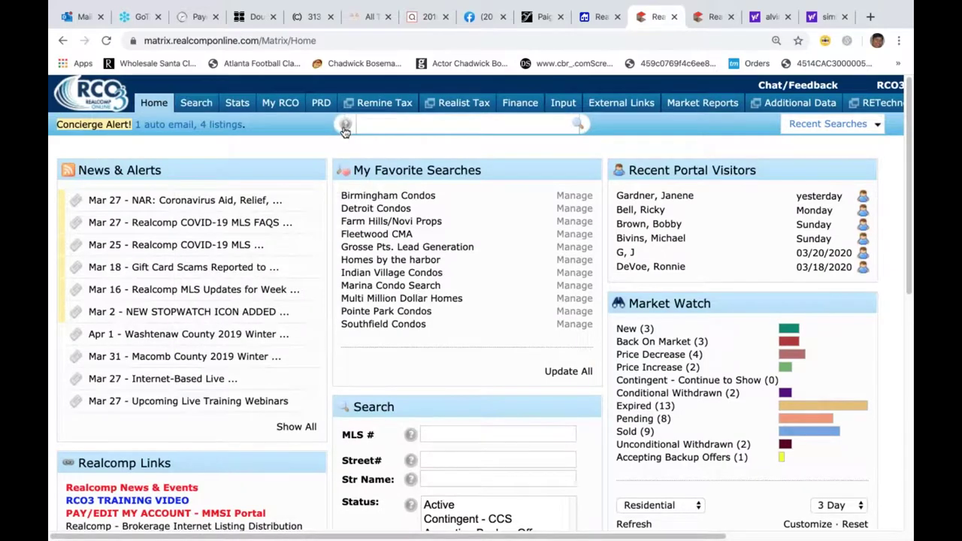
left_click(345, 129)
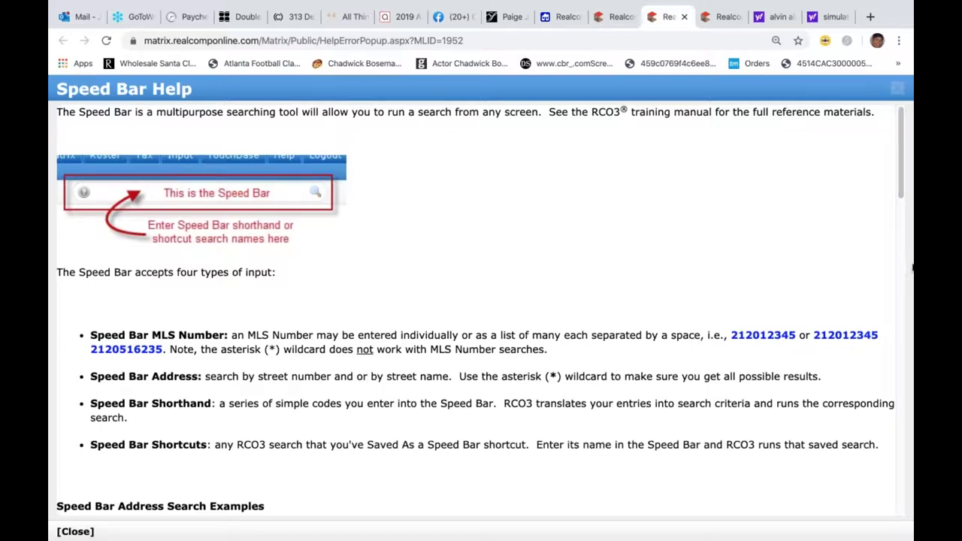
- Read the Speed Bar Help page down to Need More Help, then close its tab
left_click_drag(910, 308, 811, 257)
left_click(810, 258)
scroll(913, 374, "down", 3)
scroll(914, 374, "down", 15)
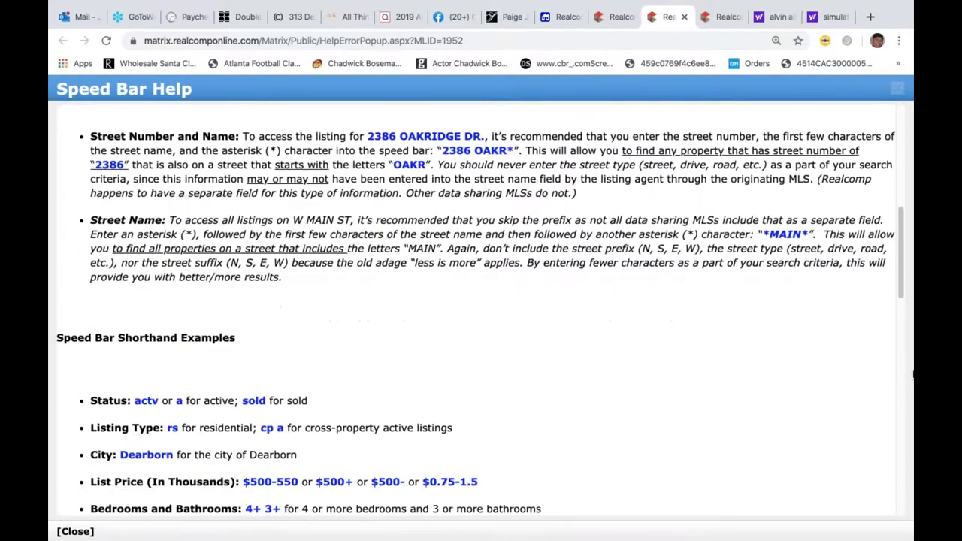
scroll(913, 375, "down", 12)
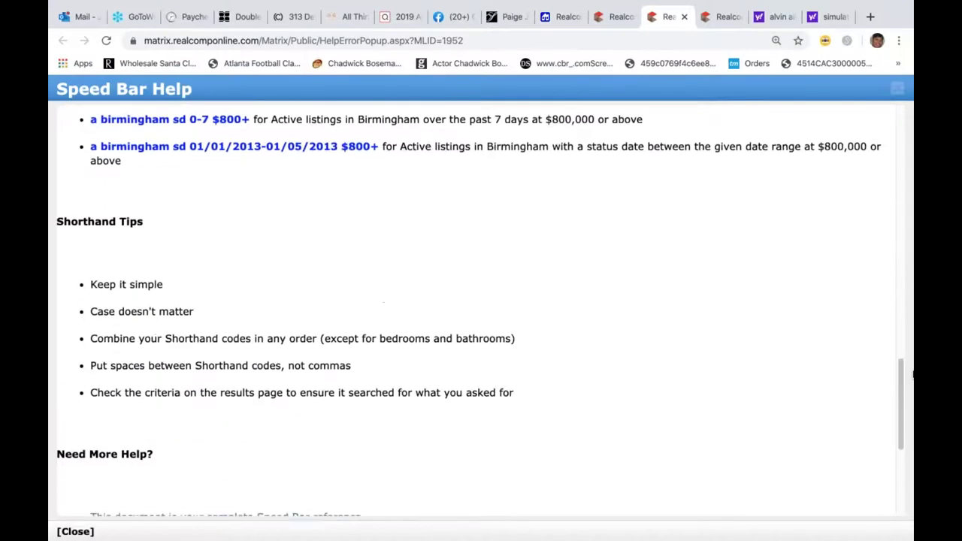
scroll(913, 374, "down", 5)
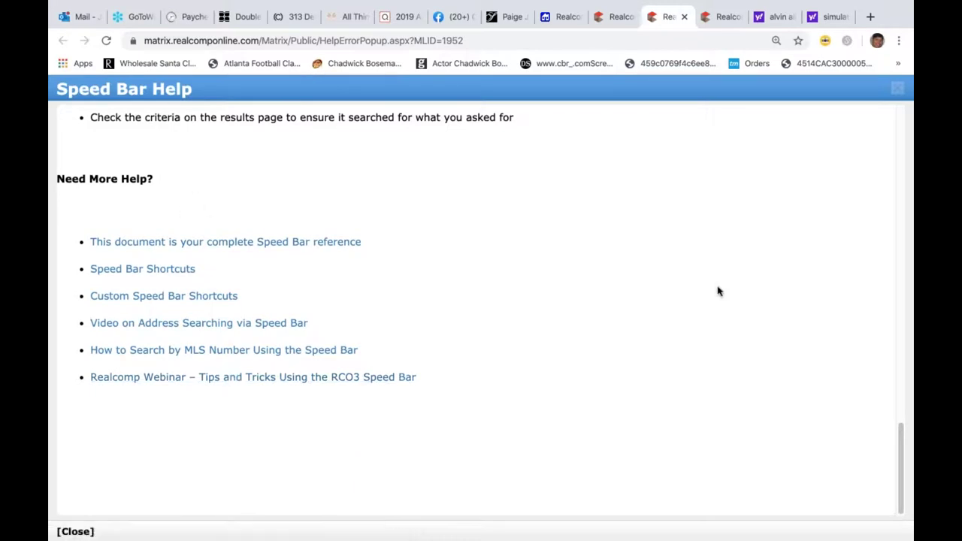
left_click_drag(907, 290, 608, 140)
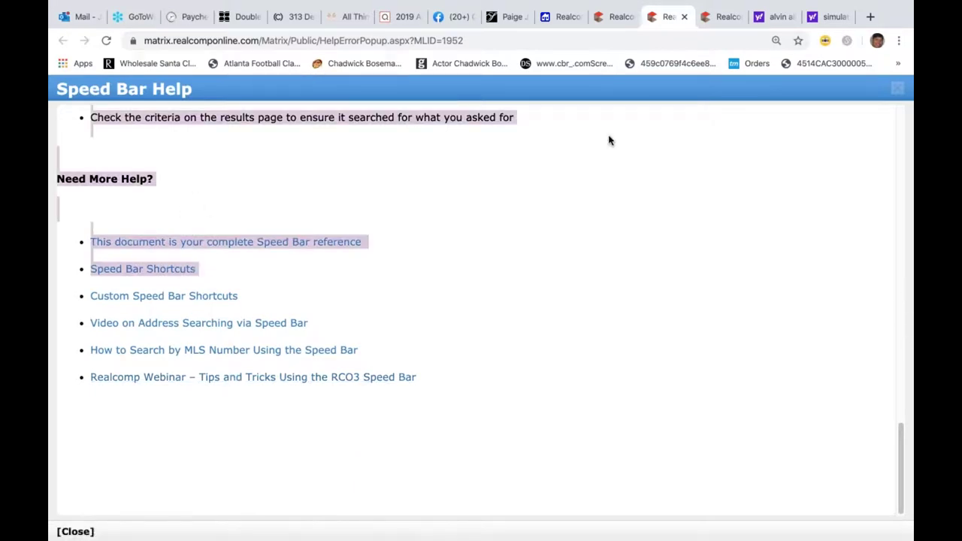
left_click(684, 17)
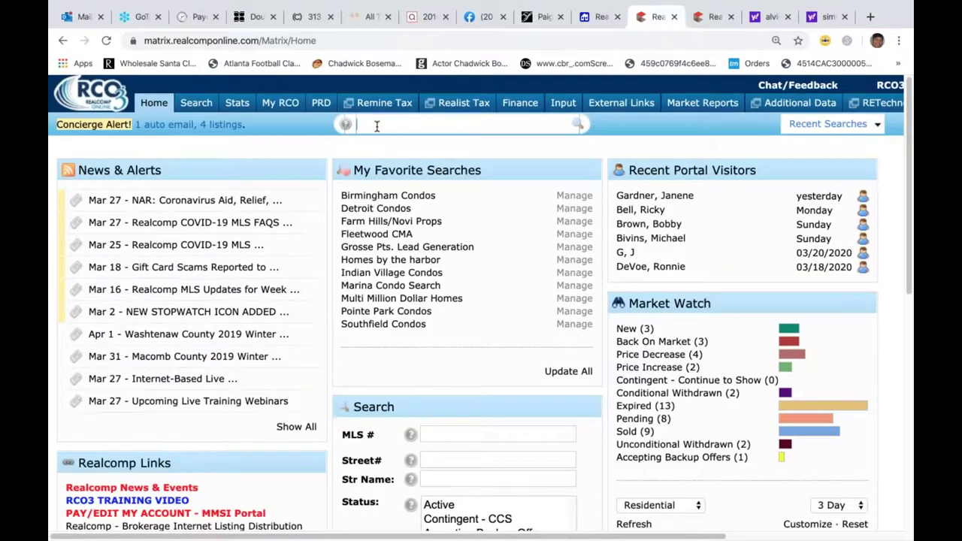
left_click(429, 126)
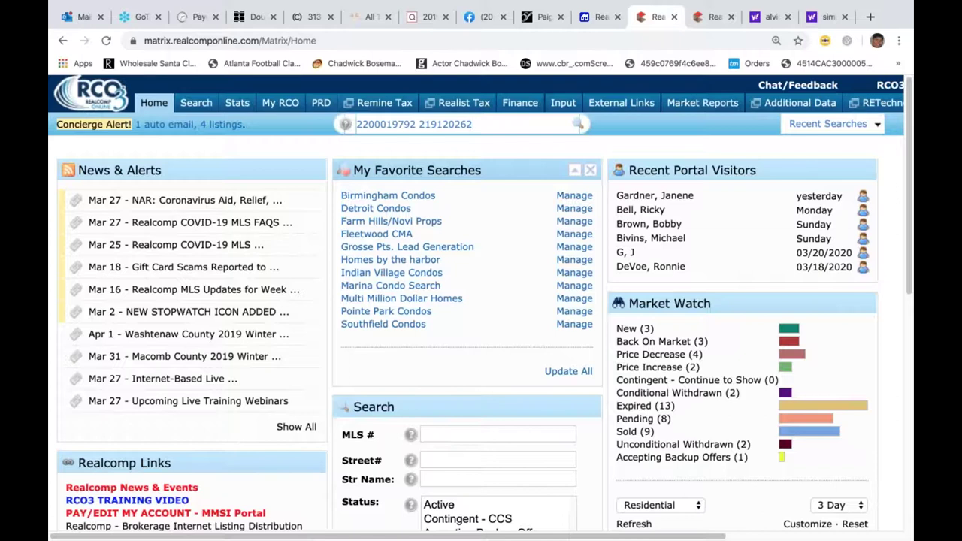
key("Return")
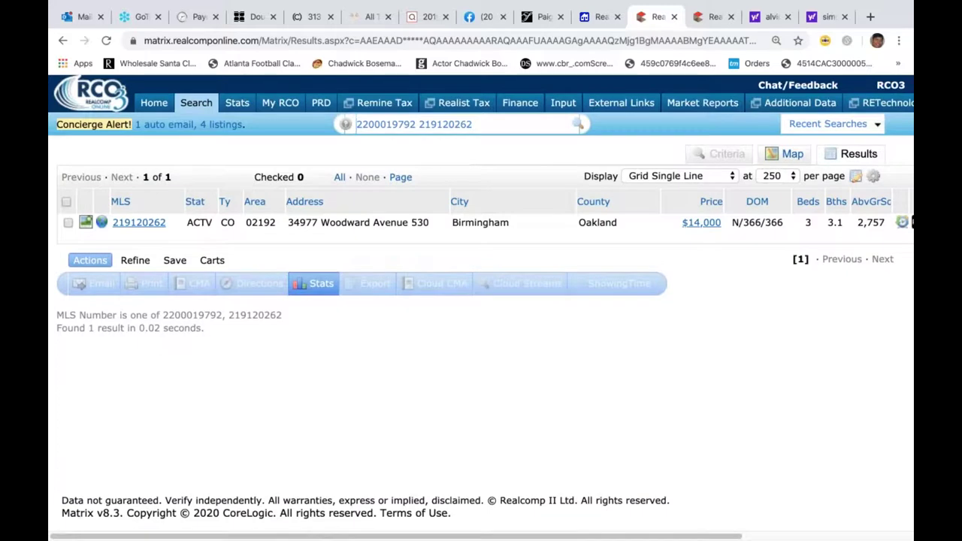
left_click(154, 104)
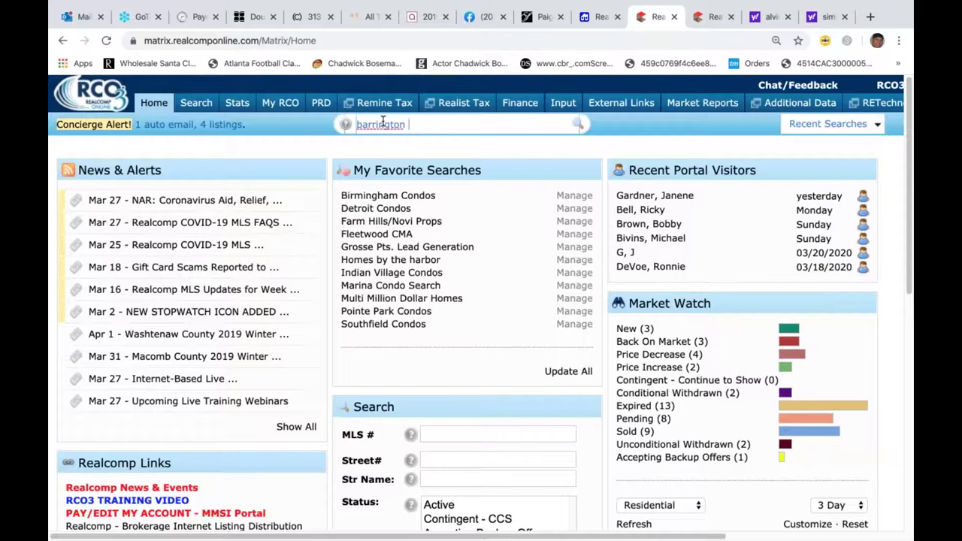
- Run the quick search 'barrington actv' to list the 20 active Barrington listings
type("actv")
left_click(428, 156)
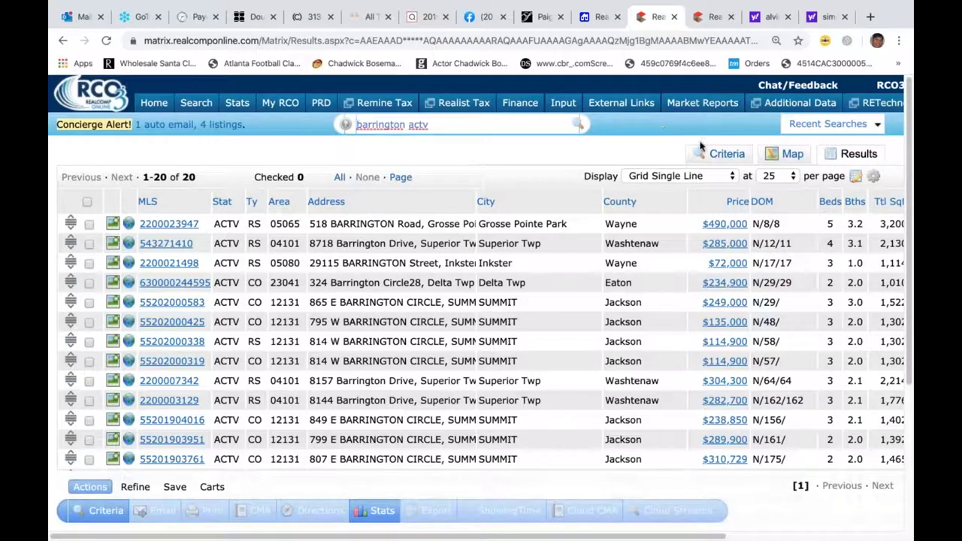
left_click(731, 180)
- Show the Barrington results in Summary format and review the listings down to the bottom and back up
left_click(710, 215)
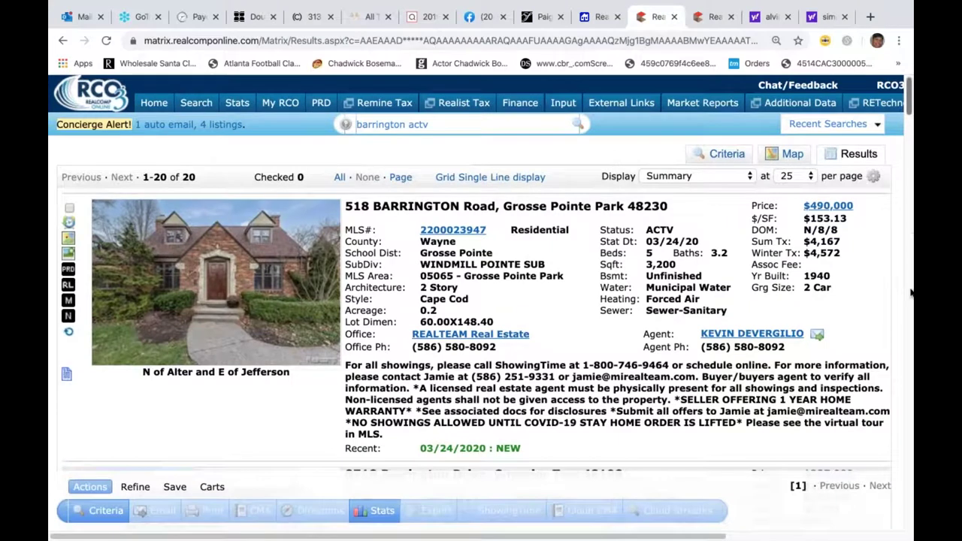
scroll(911, 293, "down", 1)
scroll(910, 293, "down", 10)
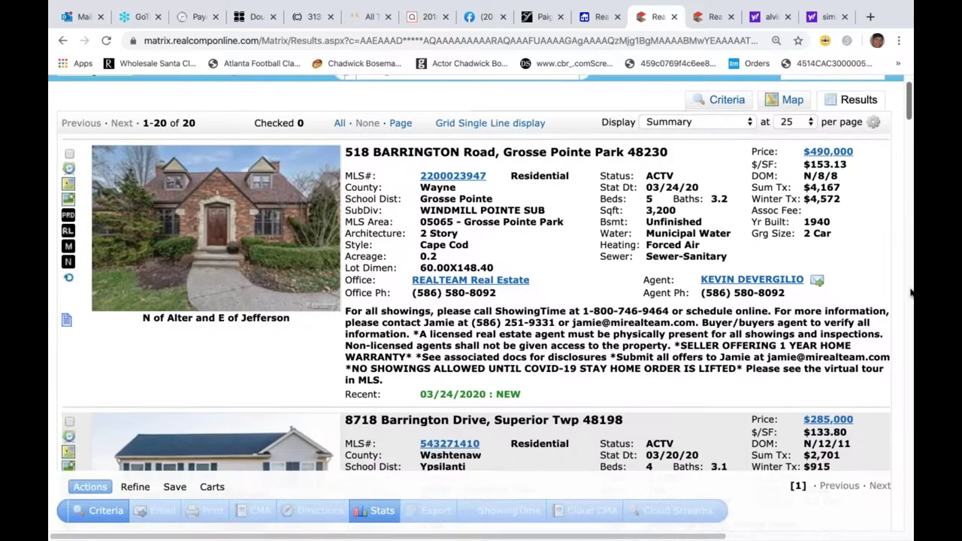
scroll(910, 293, "down", 5)
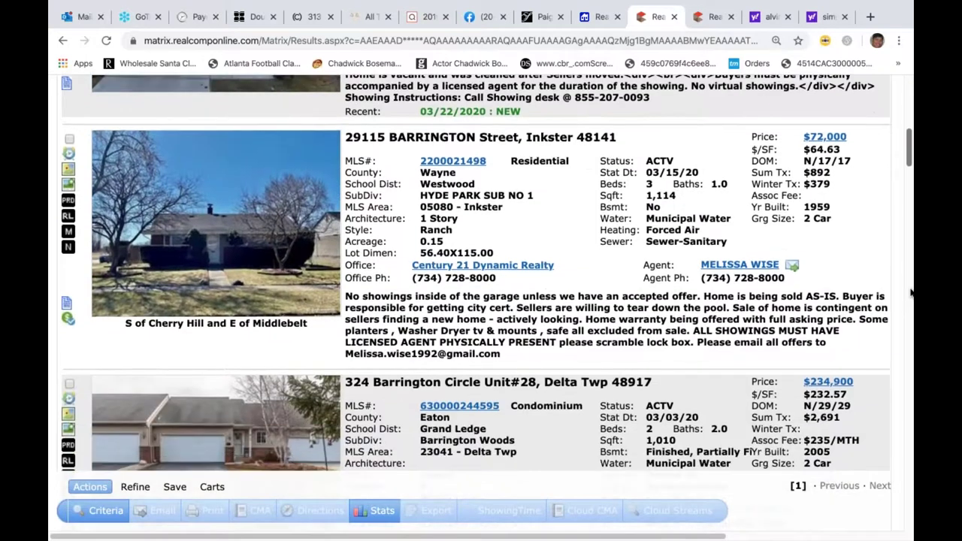
scroll(910, 292, "down", 9)
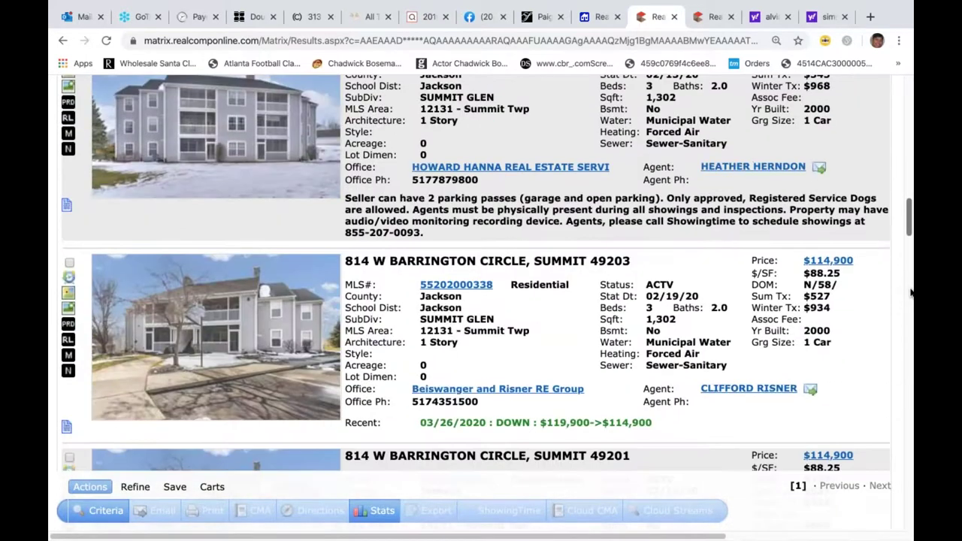
scroll(910, 293, "down", 9)
scroll(910, 292, "down", 6)
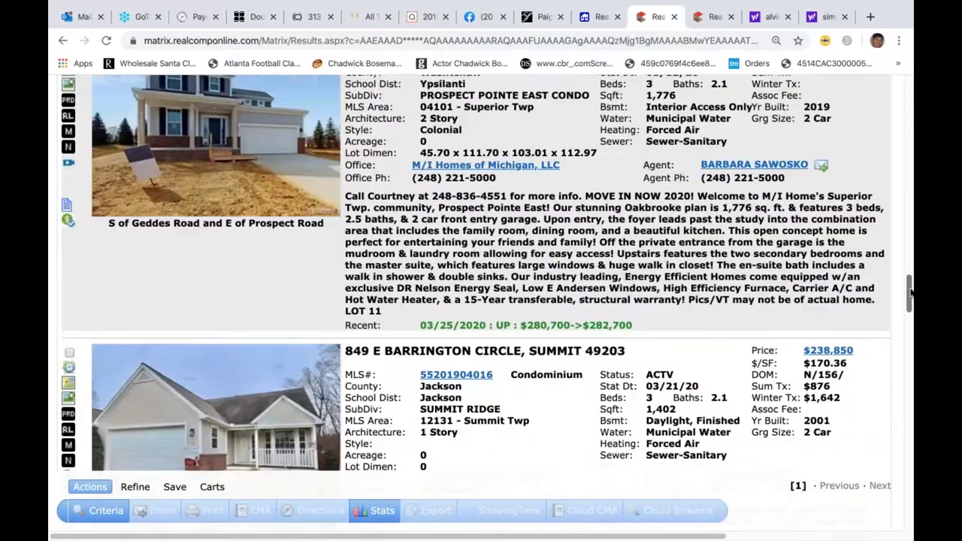
scroll(911, 293, "down", 12)
scroll(911, 293, "up", 1)
scroll(911, 293, "up", 5)
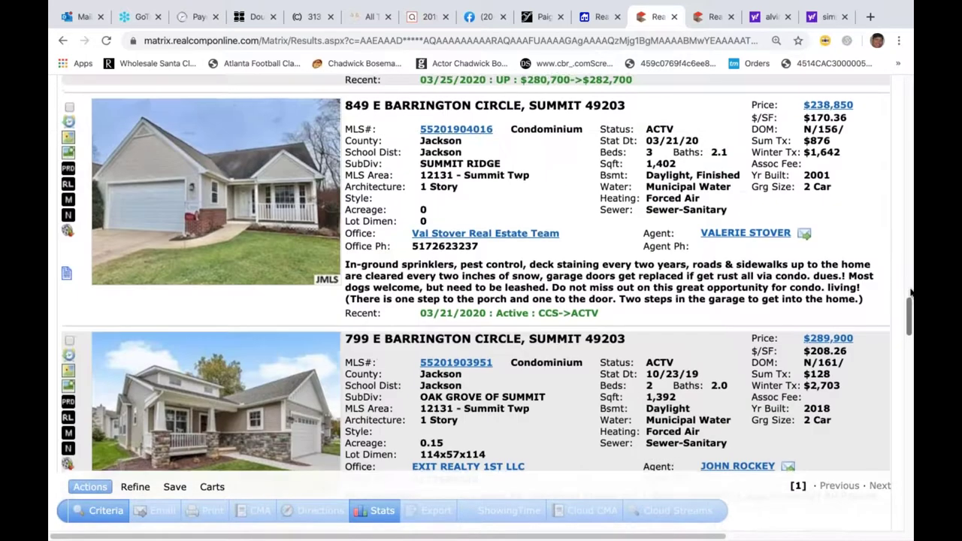
scroll(910, 292, "up", 3)
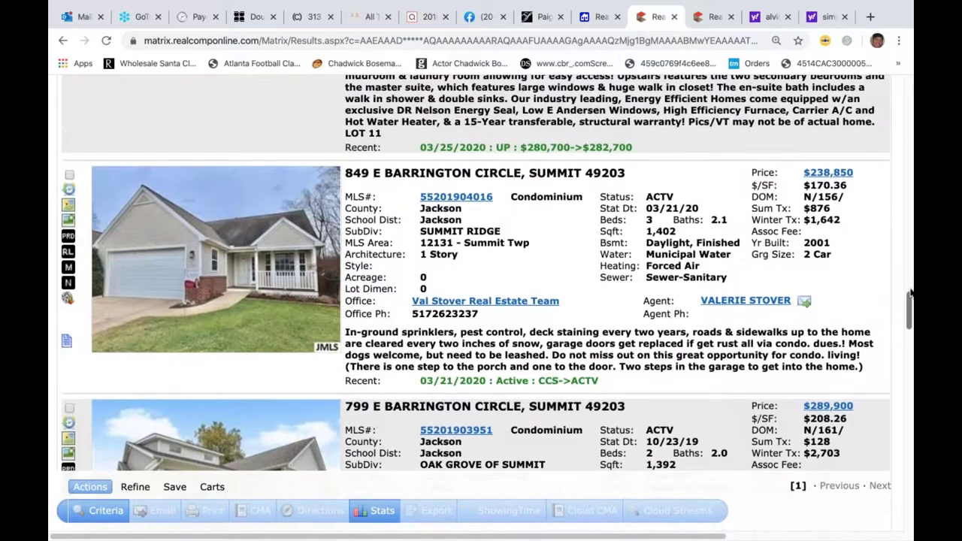
scroll(910, 293, "up", 10)
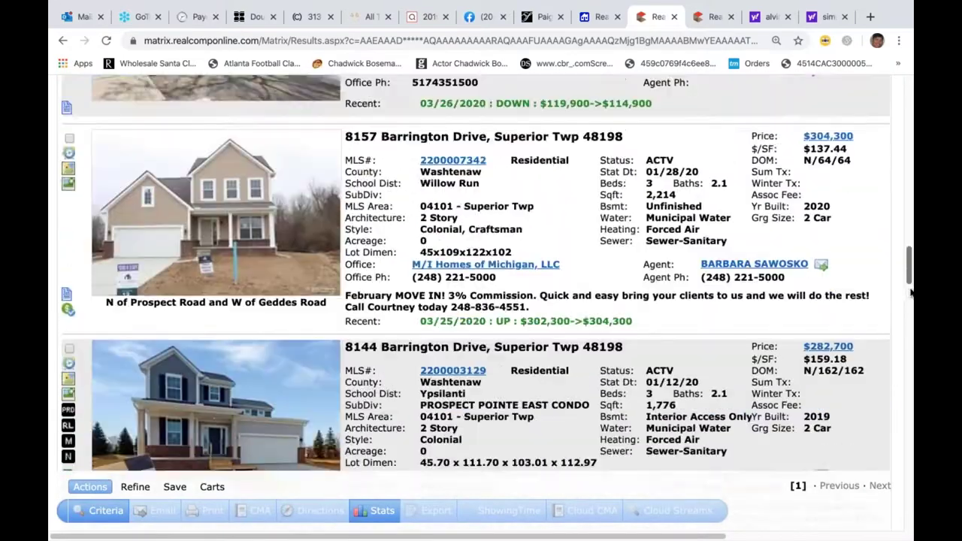
scroll(910, 293, "up", 10)
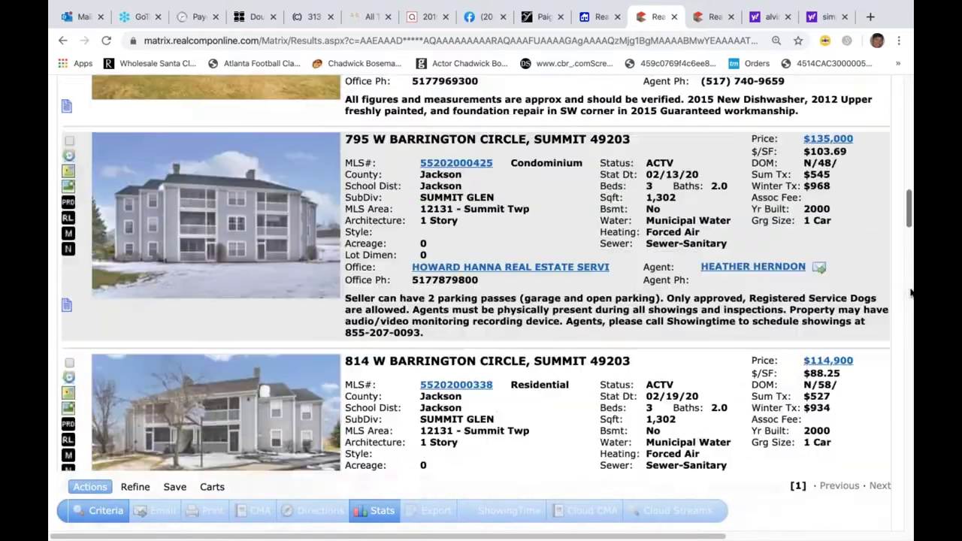
scroll(910, 293, "up", 9)
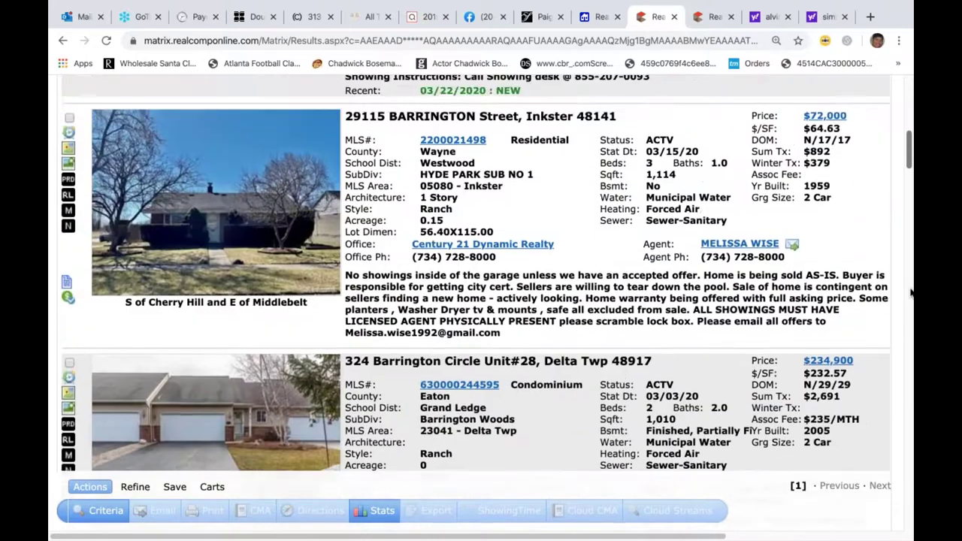
scroll(910, 292, "up", 4)
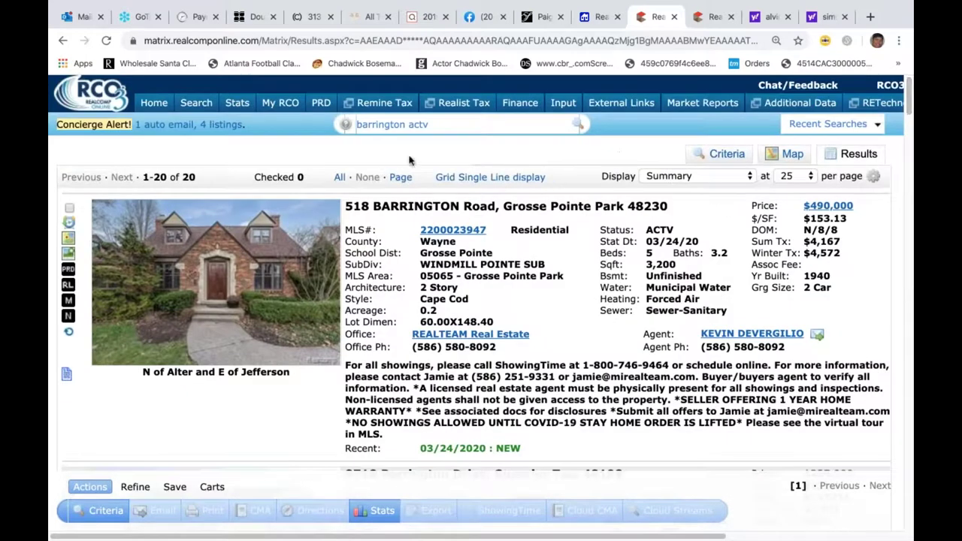
left_click(441, 127)
key("BackSpace")
key("BackSpace")
key("BackSpace")
key("BackSpace")
key("BackSpace")
key("BackSpace")
key("BackSpace")
key("BackSpace")
key("BackSpace")
key("BackSpace")
key("BackSpace")
key("BackSpace")
key("BackSpace")
key("BackSpace")
key("BackSpace")
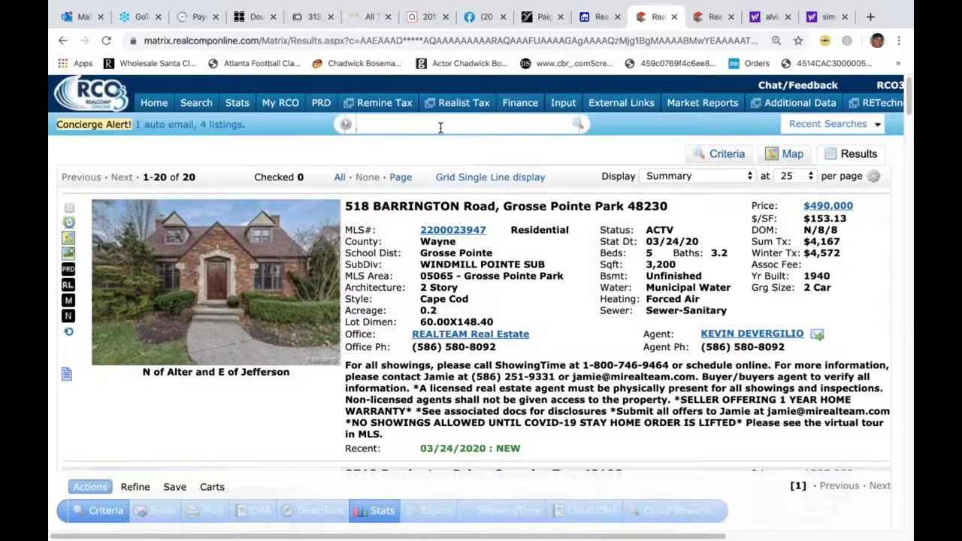
left_click(154, 105)
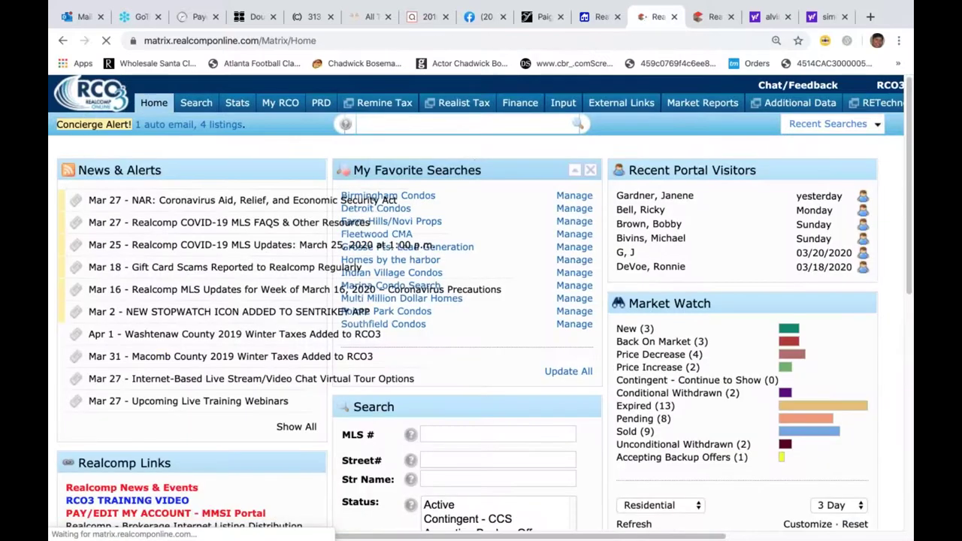
left_click(433, 119)
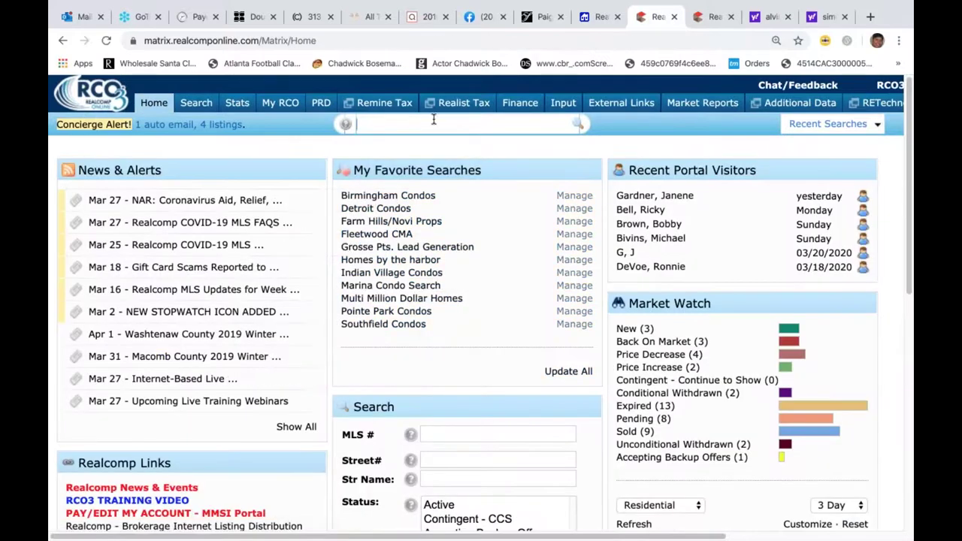
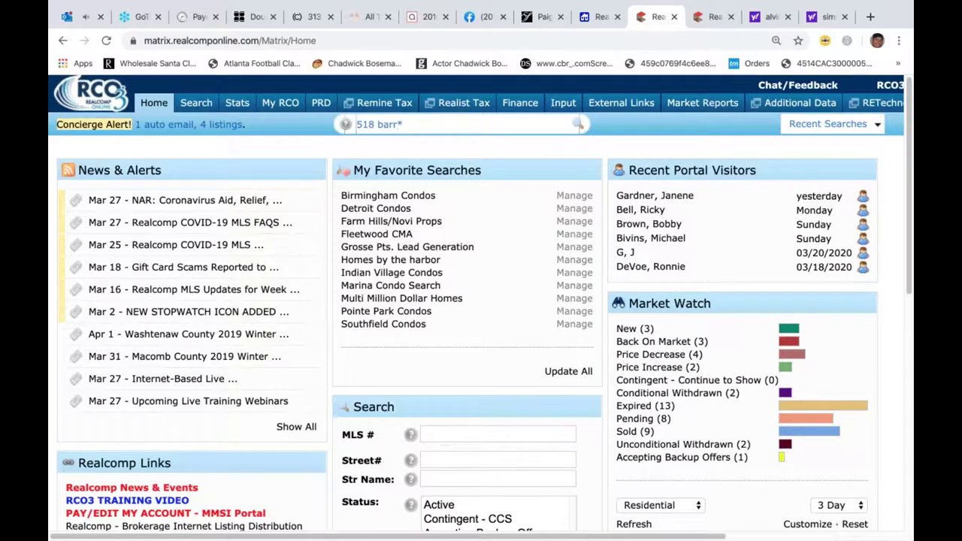
key("Return")
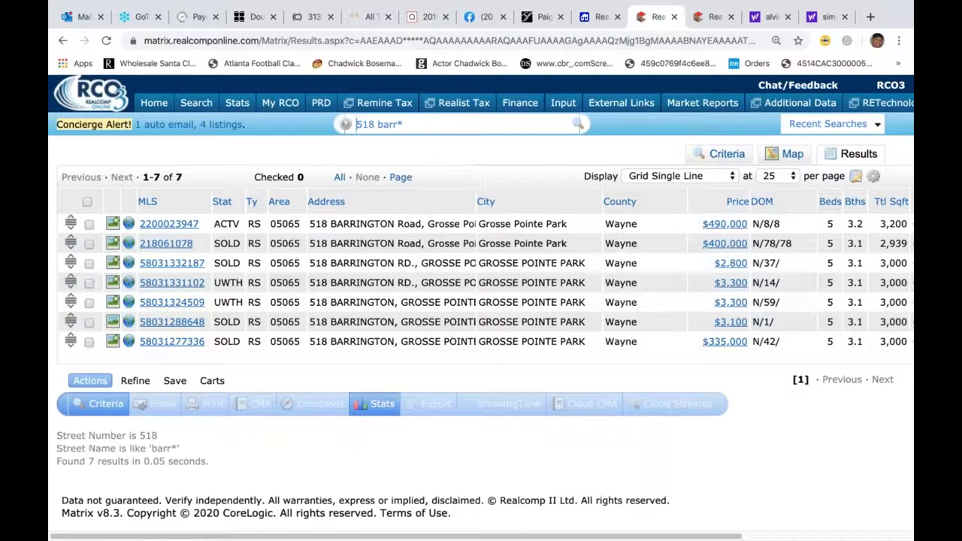
left_click(432, 125)
key("BackSpace")
key("BackSpace")
key("BackSpace")
key("BackSpace")
key("BackSpace")
key("BackSpace")
key("BackSpace")
key("BackSpace")
key("BackSpace")
left_click(154, 103)
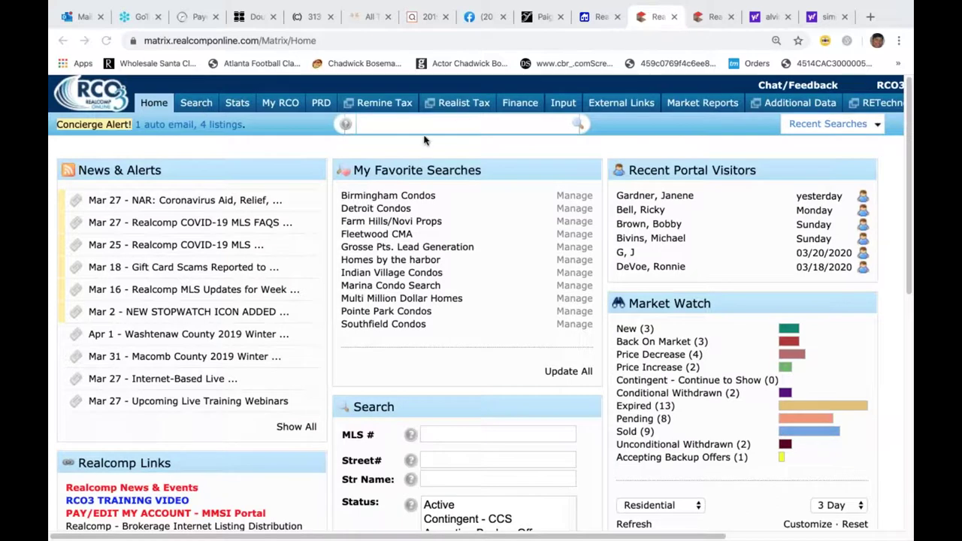
left_click(199, 105)
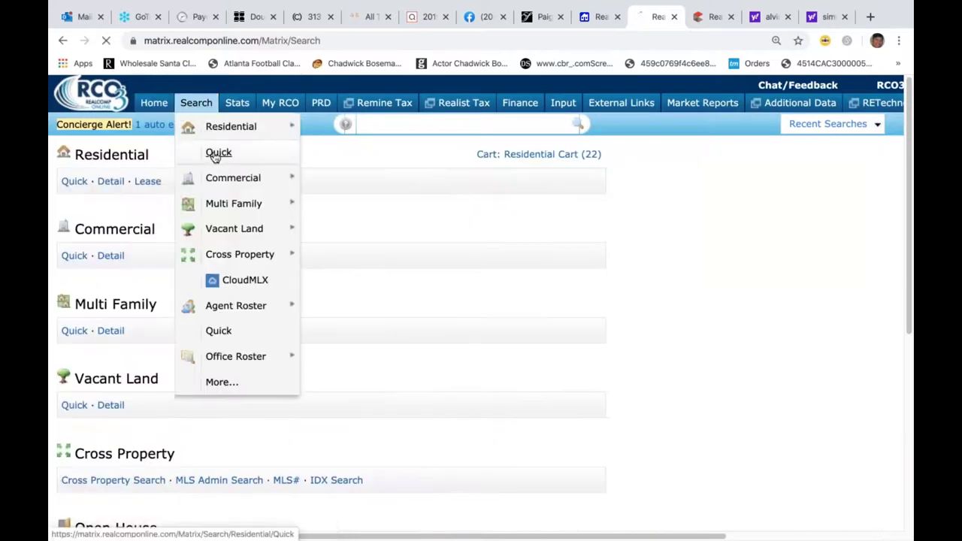
left_click(218, 154)
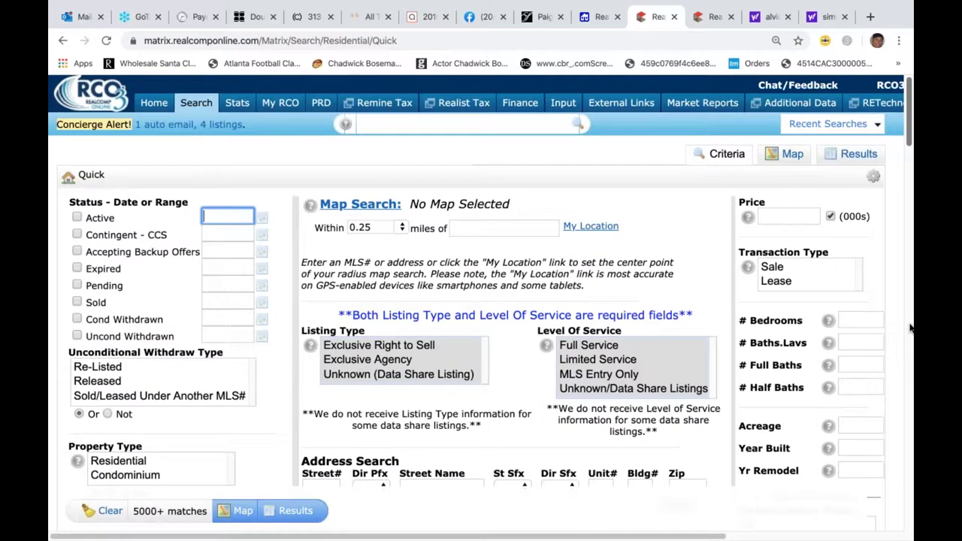
scroll(910, 327, "down", 6)
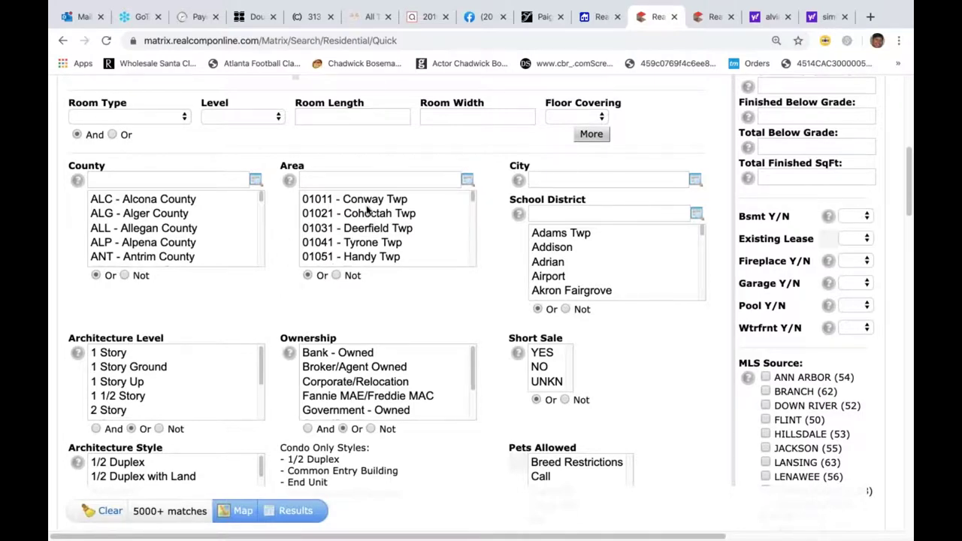
left_click(911, 280)
left_click_drag(907, 222, 896, 69)
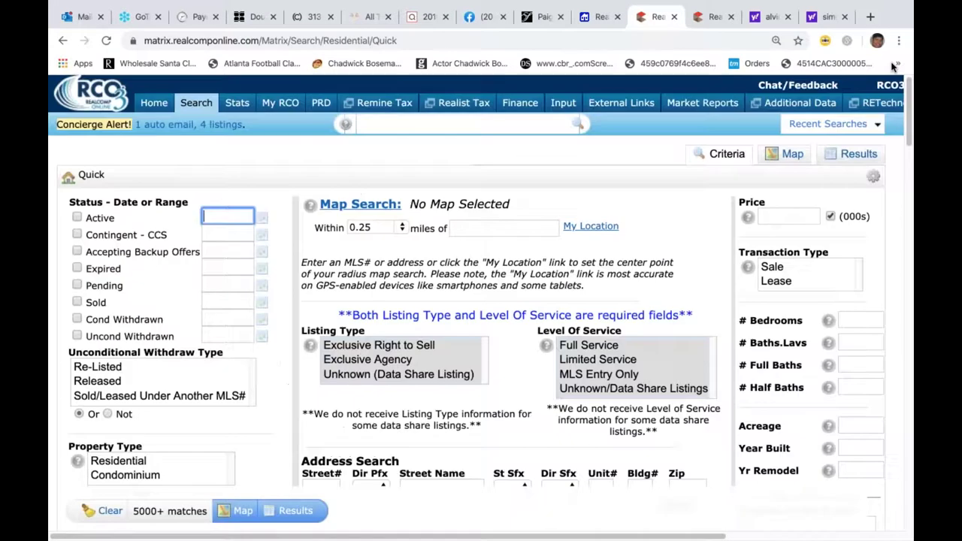
left_click(152, 103)
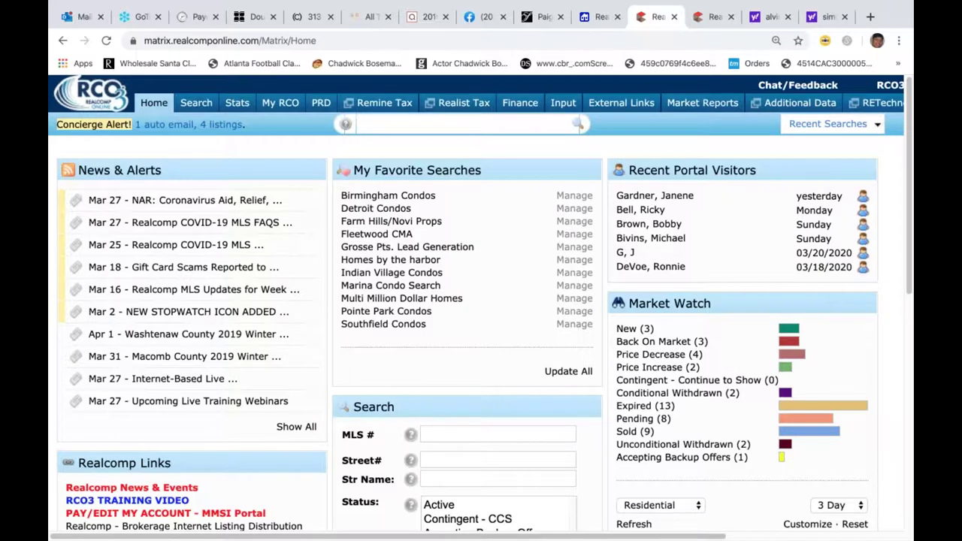
- Run the quick search 'actv rs $397+ 02231 4+ 2+' for 4+ bed, 2+ bath homes
type("actv")
type("rs")
type("$")
type("397+")
type("02231")
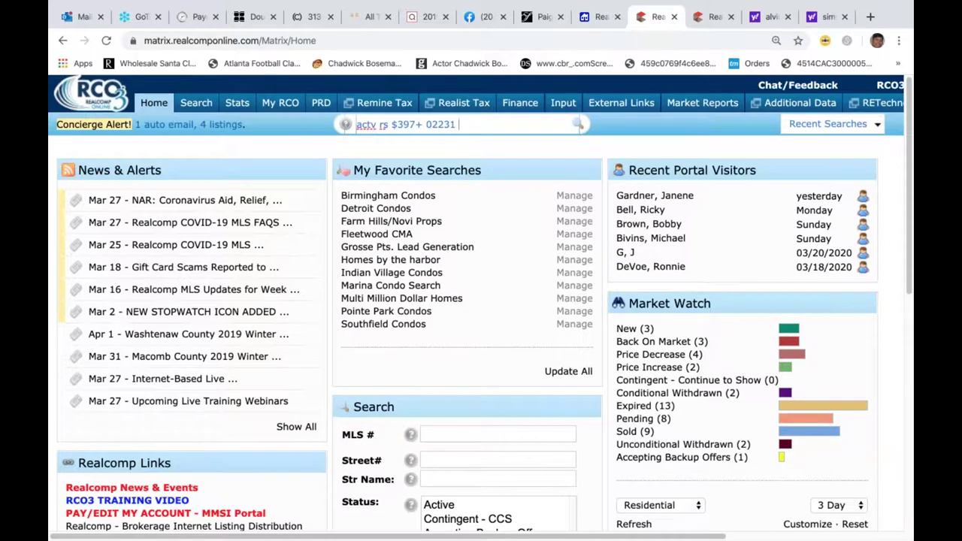
type(" 4+ 2+")
left_click(388, 196)
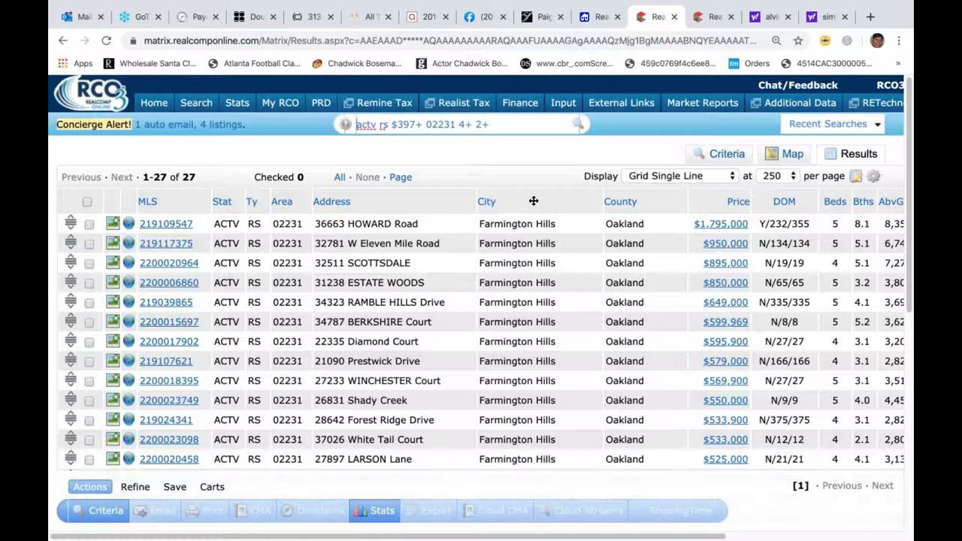
- Insert Basement Type, Garage Size and Subdivision Name columns after the City column
left_click(534, 201)
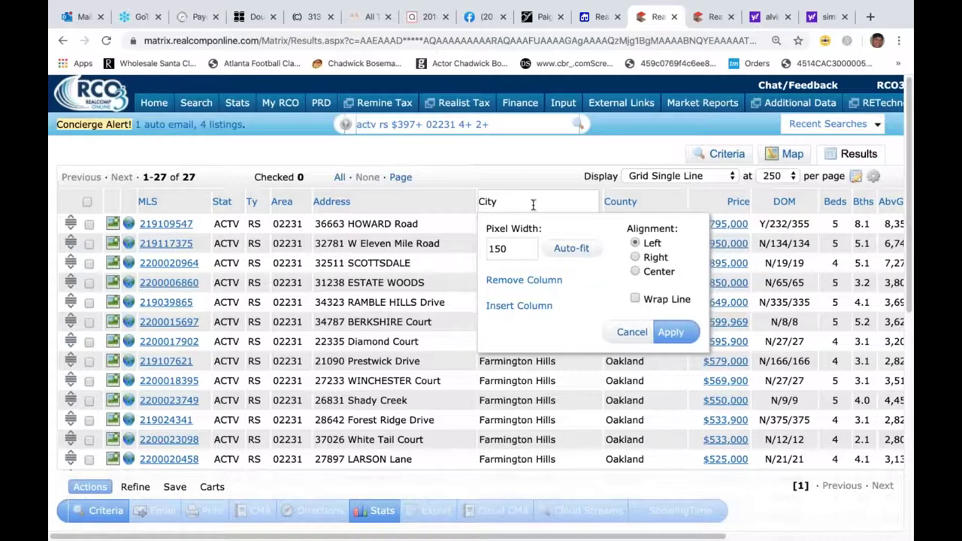
left_click(519, 307)
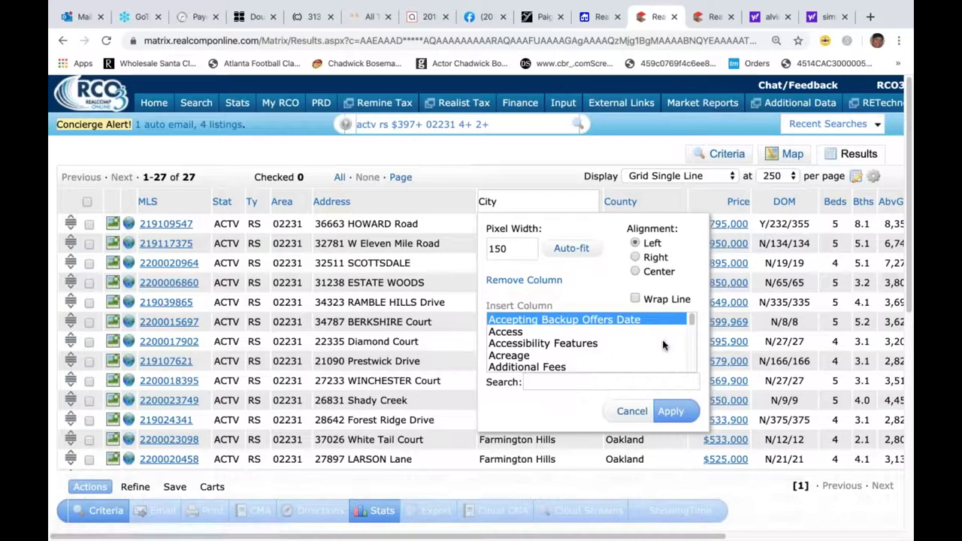
left_click_drag(692, 322, 692, 323)
left_click(531, 342)
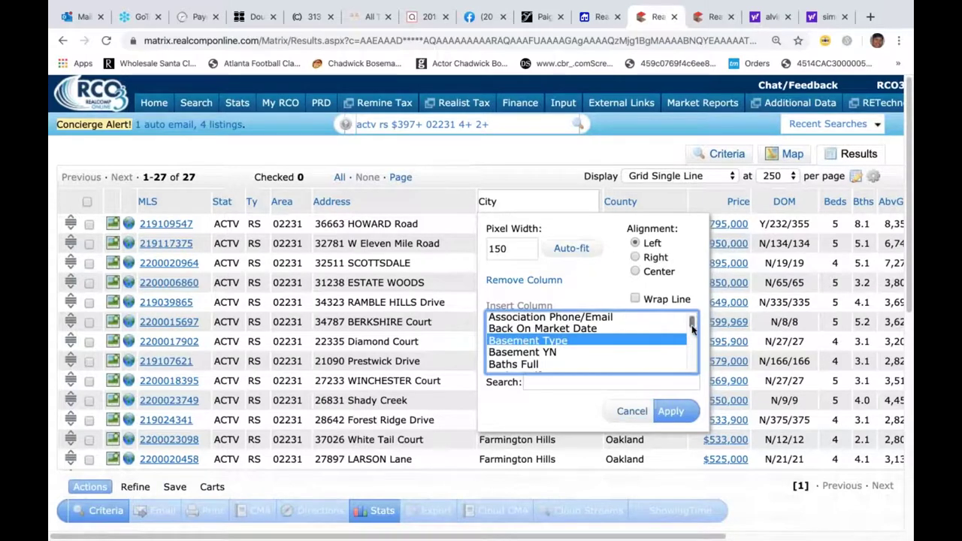
left_click_drag(692, 324, 692, 334)
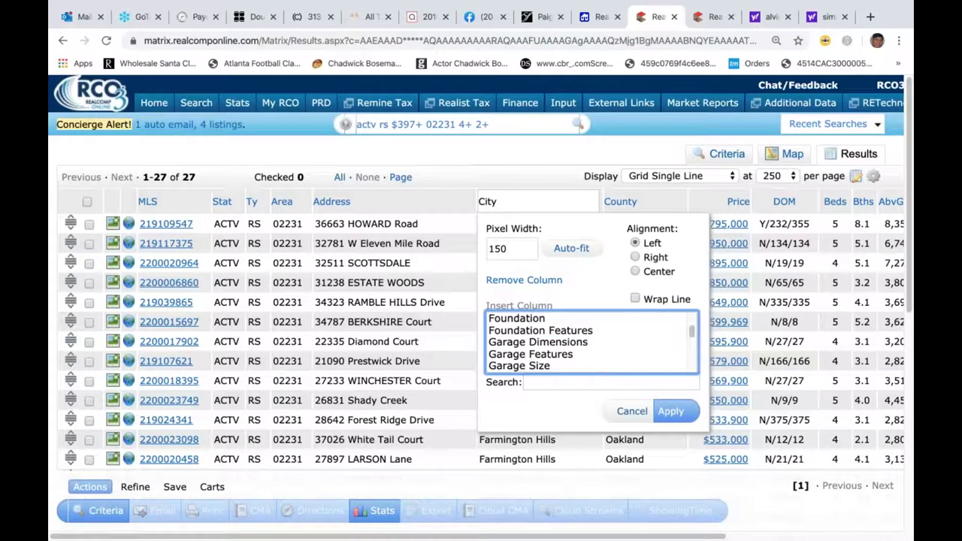
left_click(522, 366)
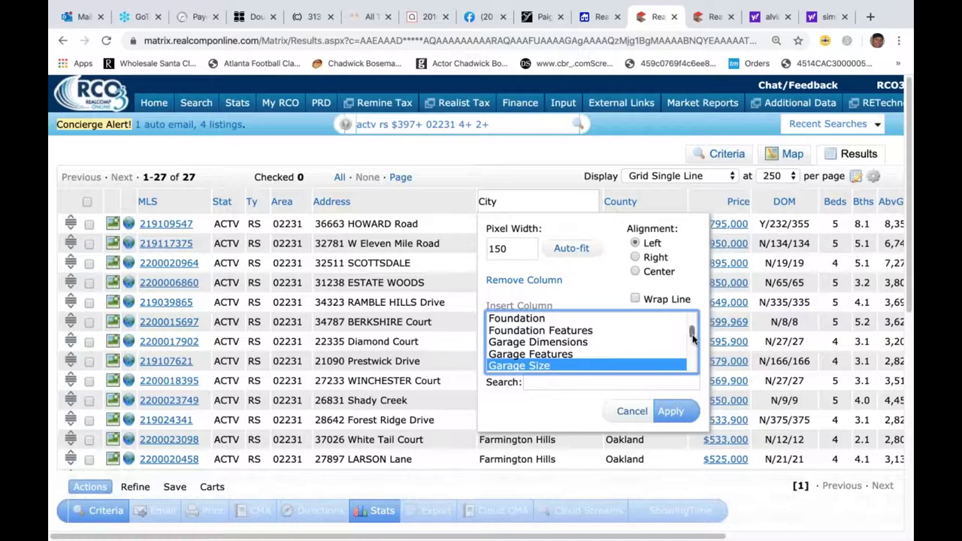
left_click_drag(692, 338, 695, 368)
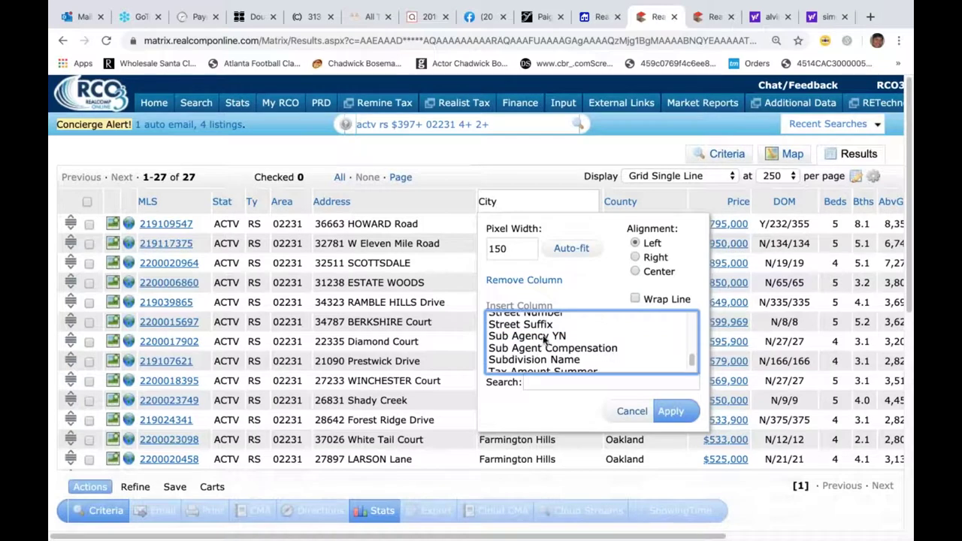
left_click(537, 361)
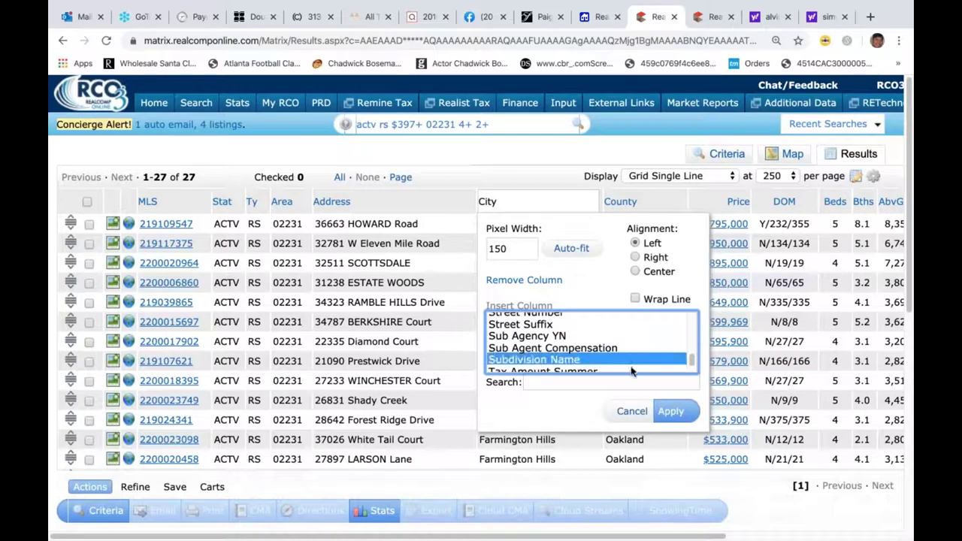
left_click(674, 414)
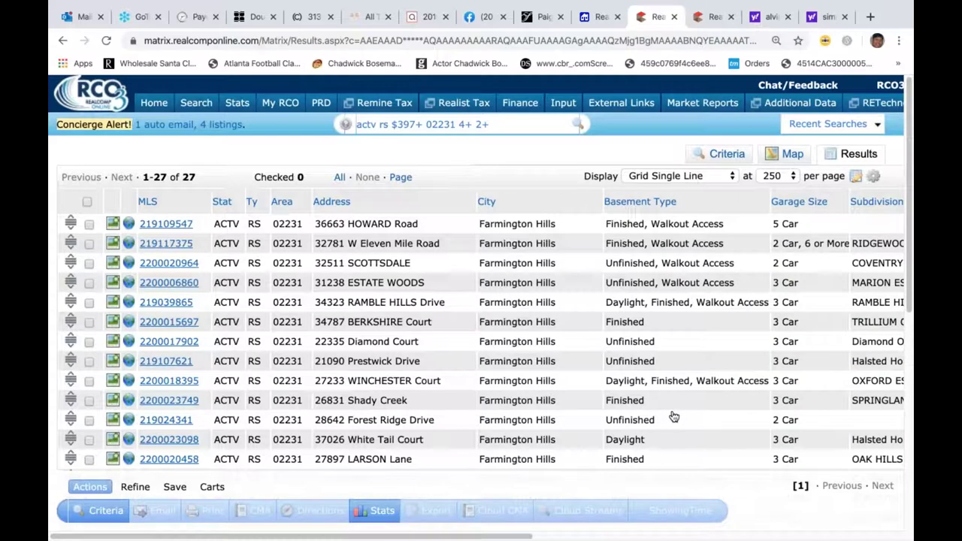
- Sort the 27 listings by the Subdivision Name column and scroll across the grid to review them
left_click_drag(513, 537, 646, 536)
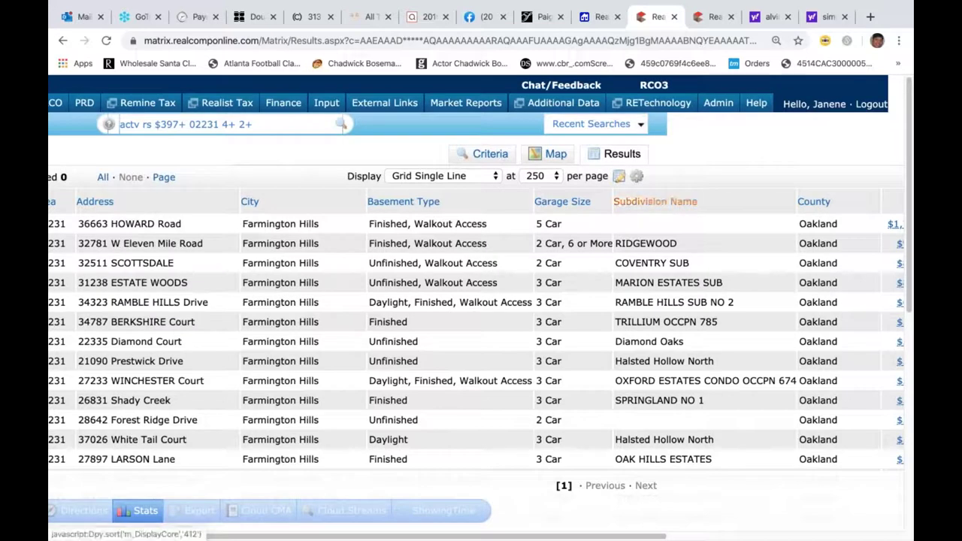
left_click(629, 203)
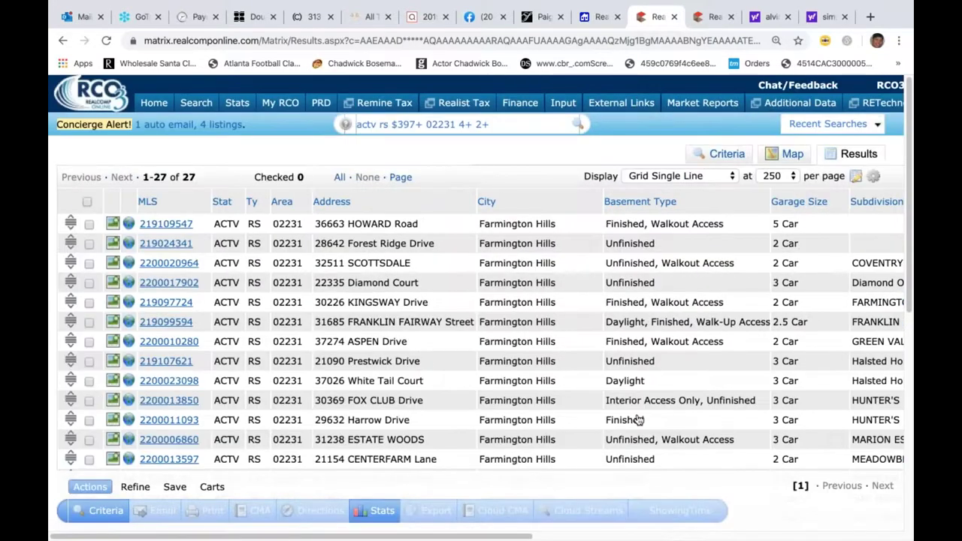
scroll(569, 531, "right", 1)
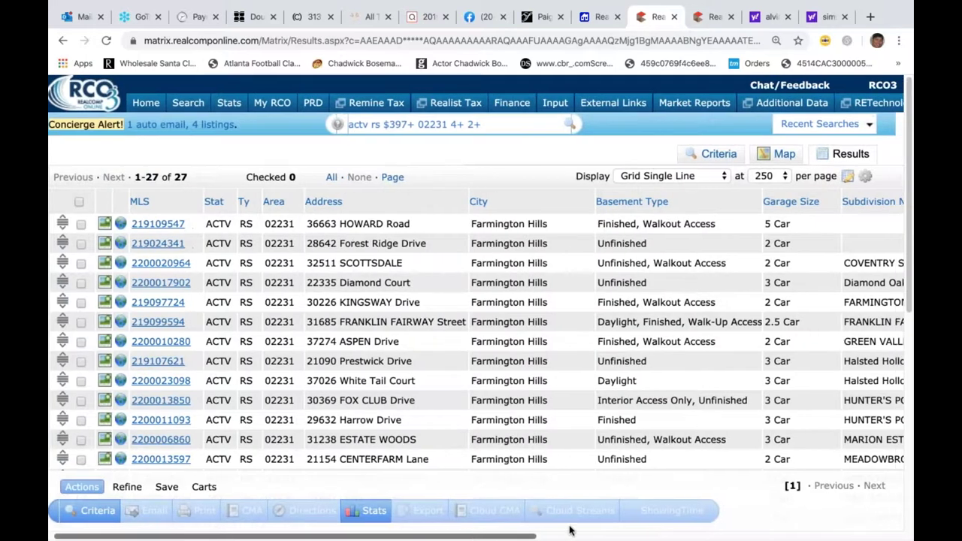
scroll(570, 530, "right", 10)
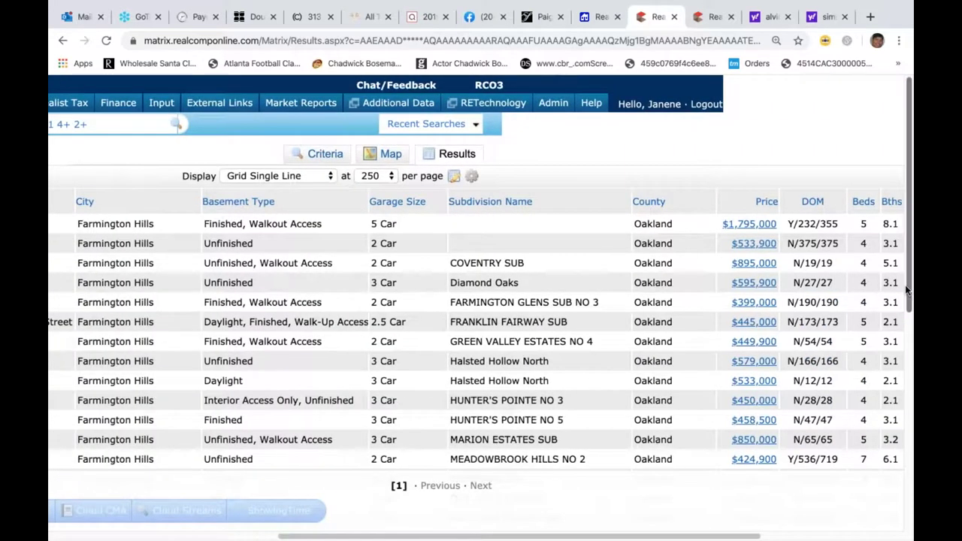
left_click_drag(910, 286, 912, 417)
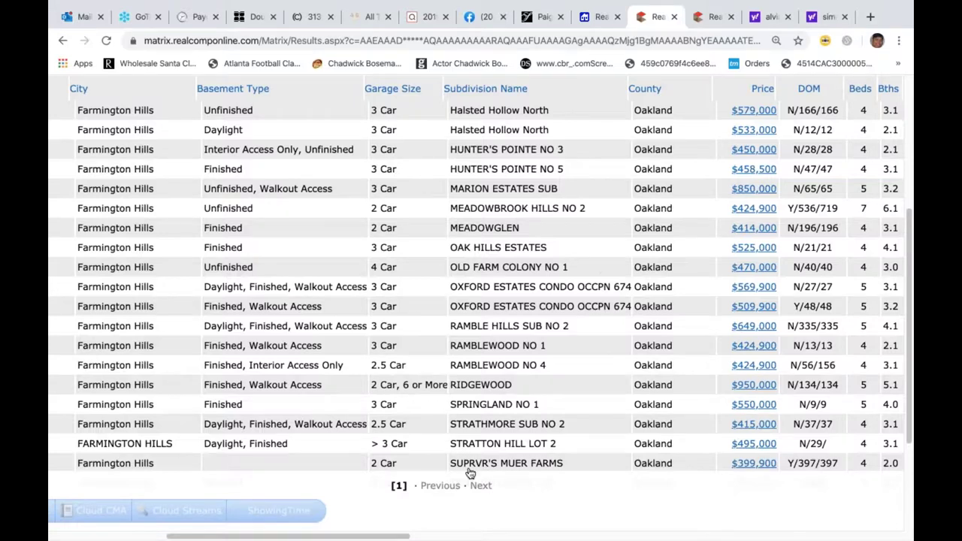
scroll(188, 536, "left", 10)
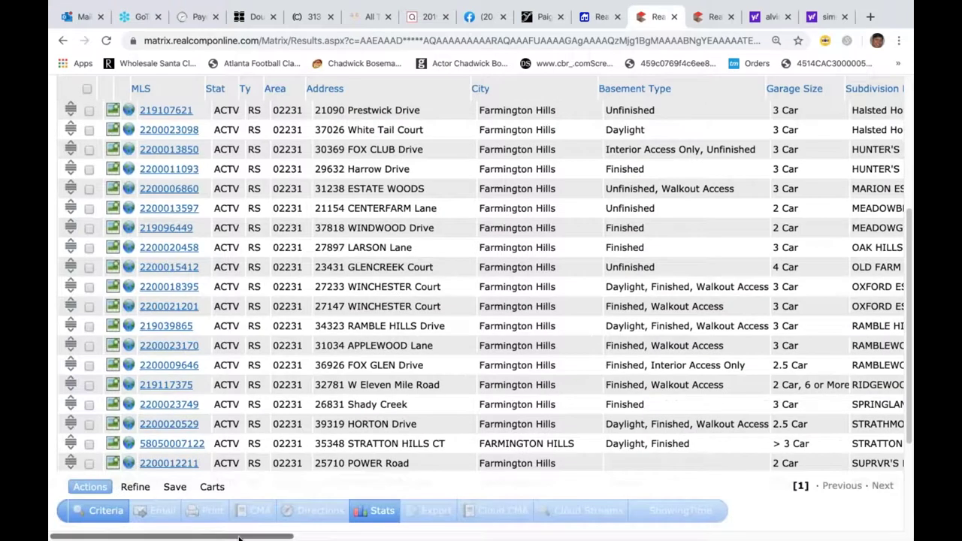
left_click_drag(239, 538, 380, 538)
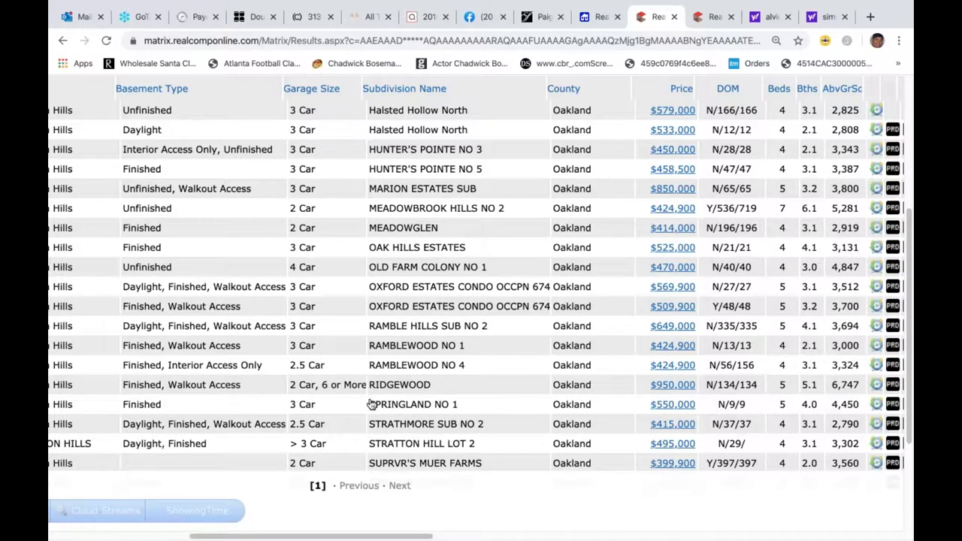
left_click_drag(219, 537, 80, 539)
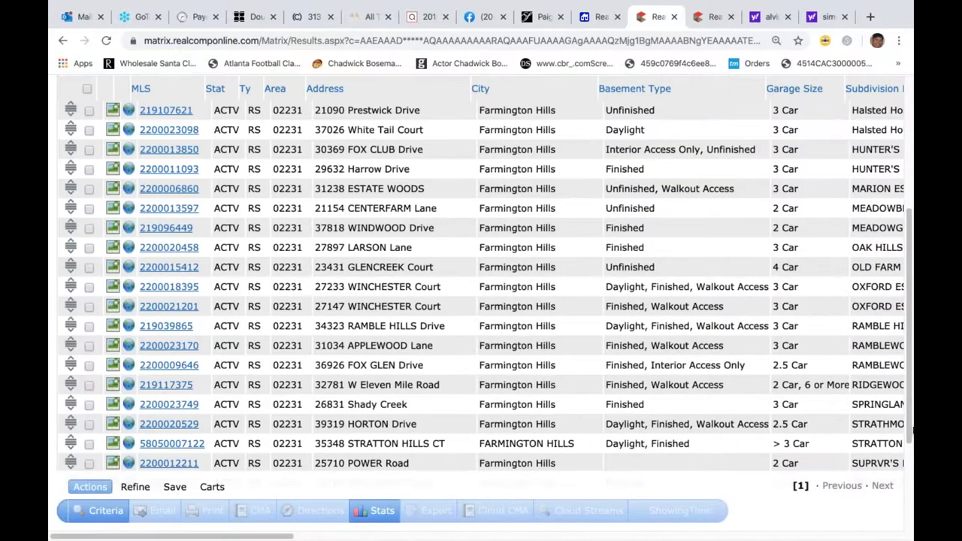
left_click_drag(910, 399, 908, 297)
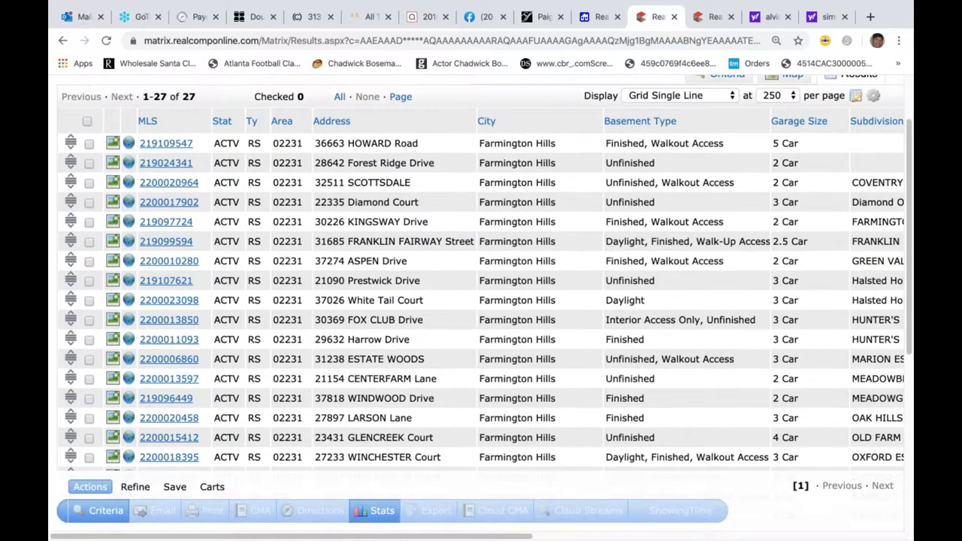
left_click_drag(516, 539, 701, 538)
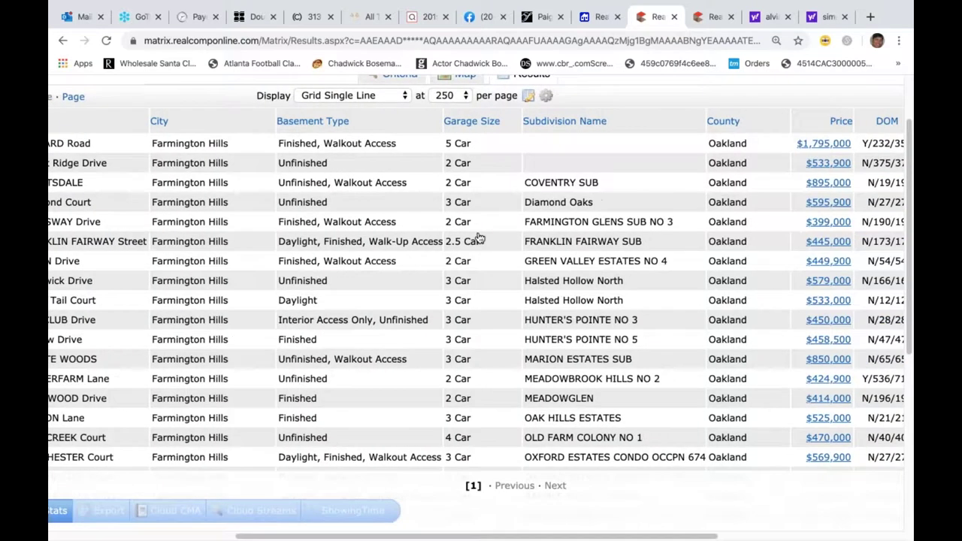
- Remove the Basement Type, Subdivision Name and Garage Size columns and return to the top of the grid
left_click(388, 121)
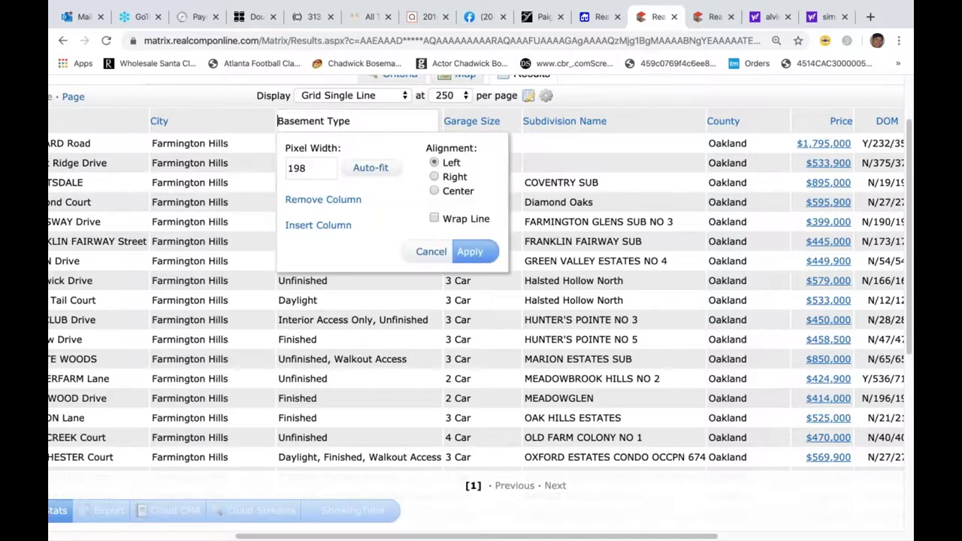
left_click(315, 200)
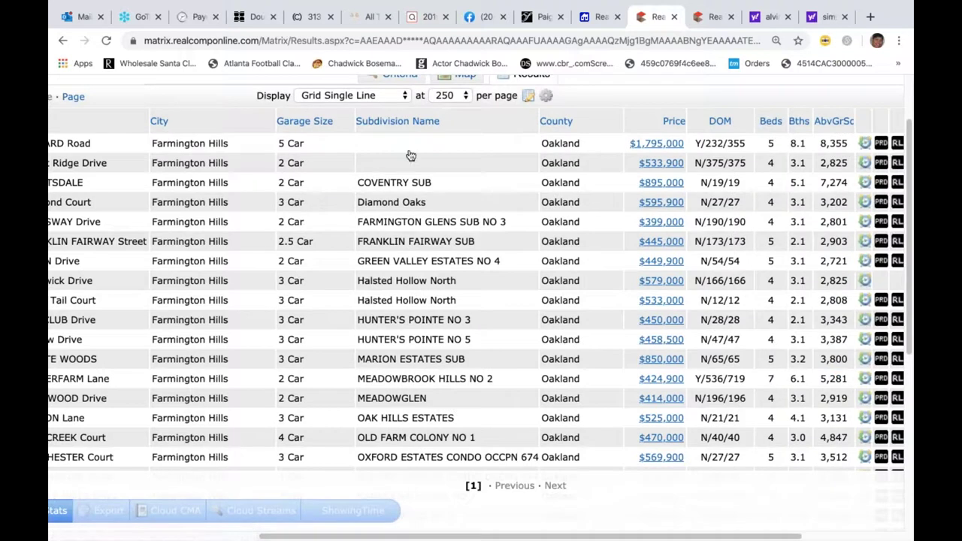
left_click(458, 126)
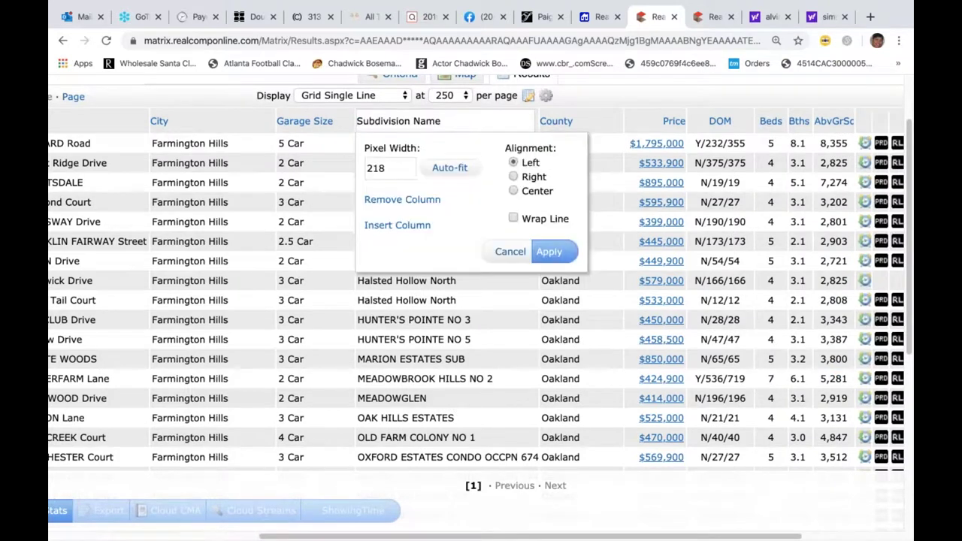
left_click(397, 206)
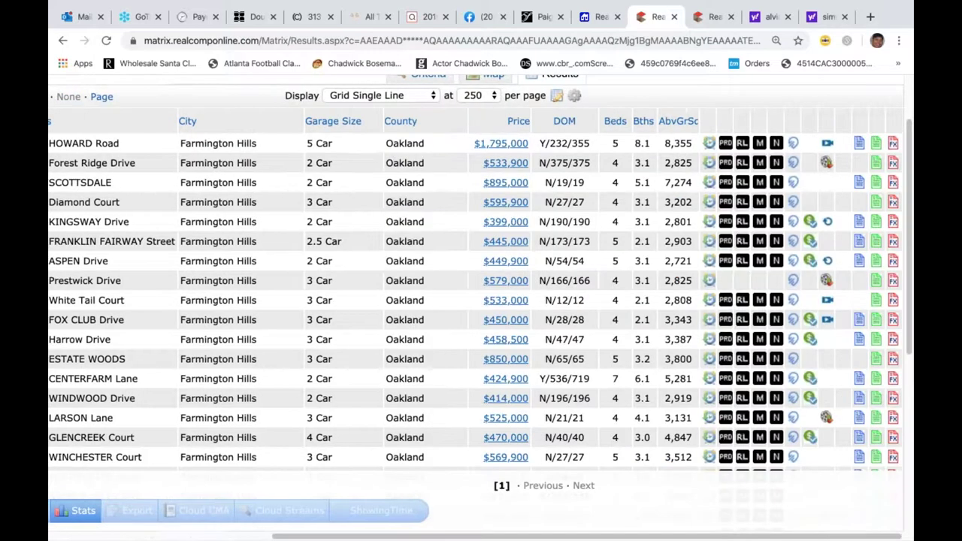
left_click(370, 125)
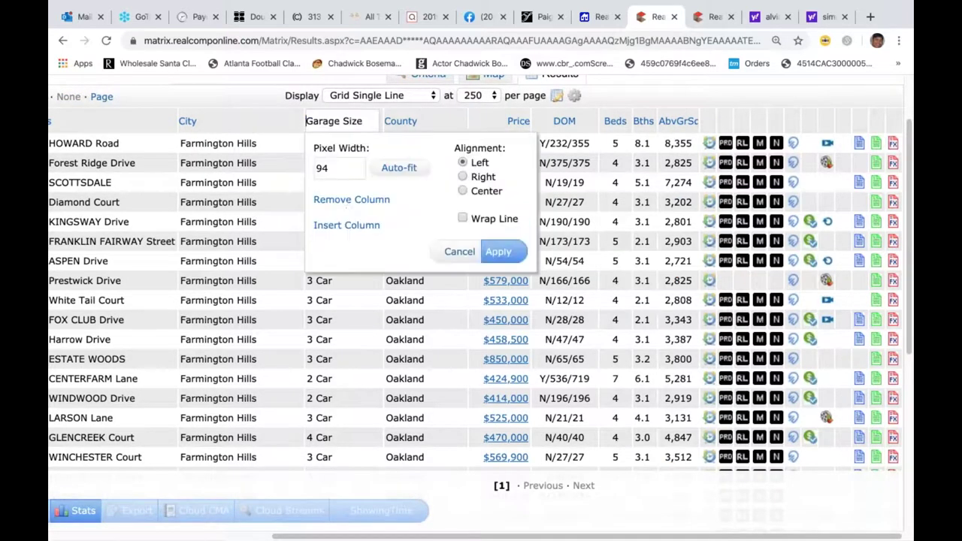
left_click(350, 202)
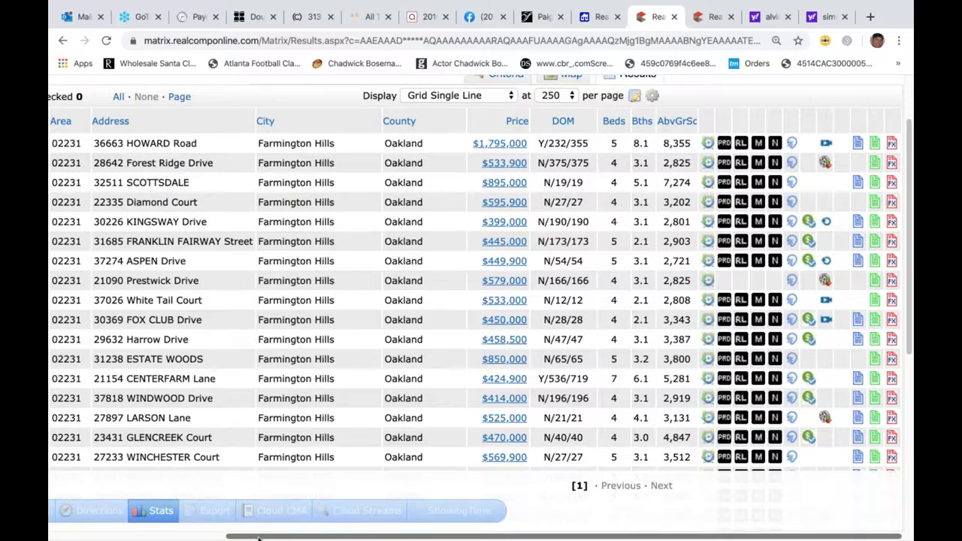
scroll(835, 319, "left", 5)
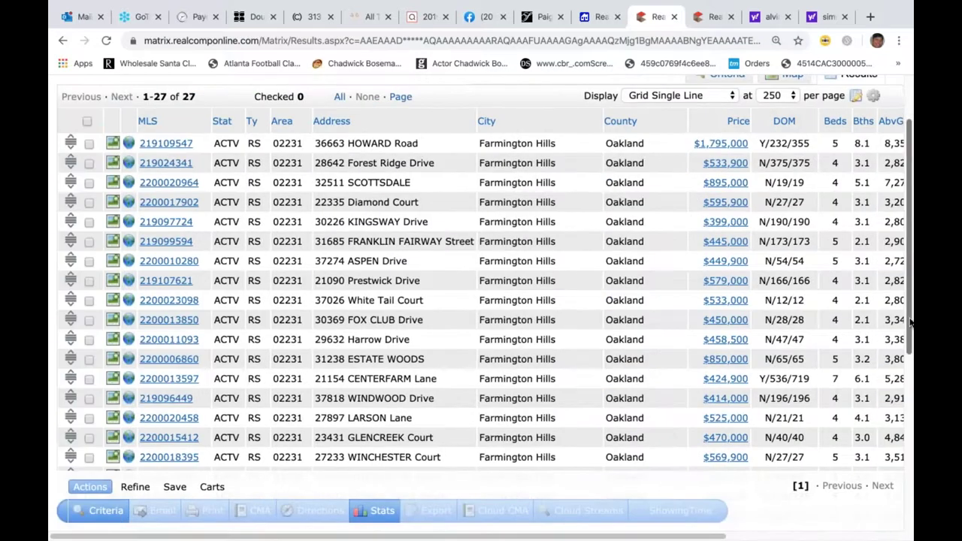
left_click_drag(910, 298, 909, 213)
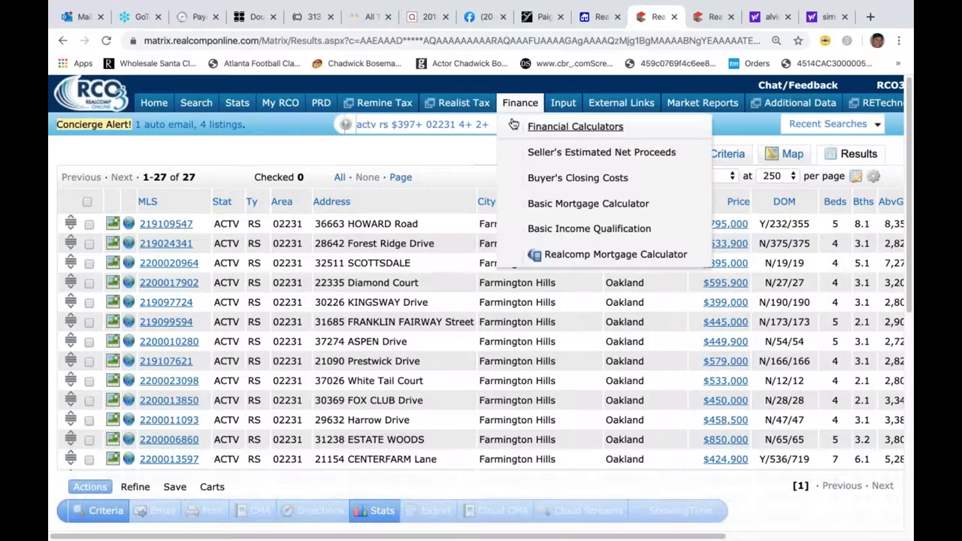
- Trim the previous quick search back to 'actv' and return to the home page
left_click(493, 127)
key("BackSpace")
key("BackSpace")
key("BackSpace")
key("BackSpace")
key("BackSpace")
key("BackSpace")
key("BackSpace")
key("BackSpace")
key("BackSpace")
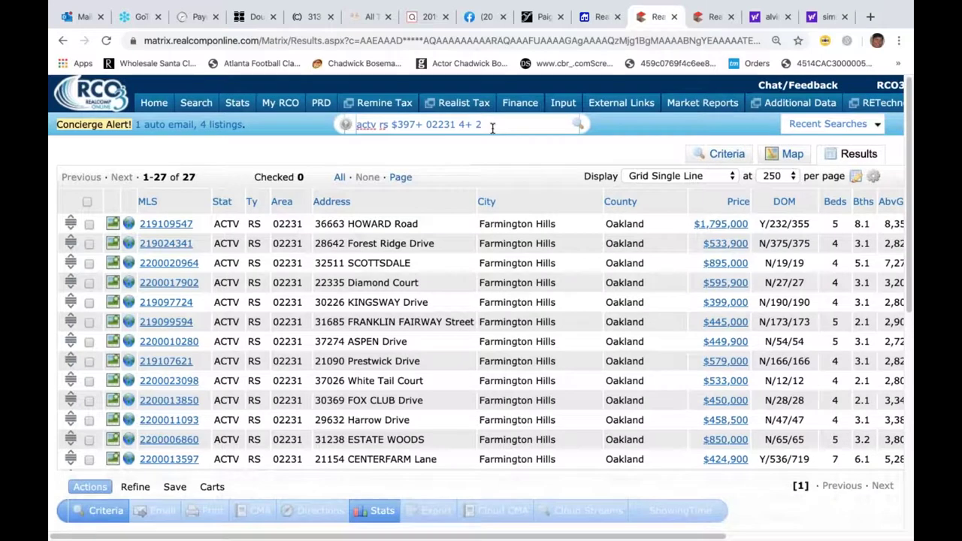
key("BackSpace")
key("BackSpace")
key("BackSpace")
key("BackSpace")
key("BackSpace")
key("BackSpace")
key("BackSpace")
key("BackSpace")
key("BackSpace")
key("BackSpace")
key("BackSpace")
key("BackSpace")
key("BackSpace")
key("BackSpace")
key("BackSpace")
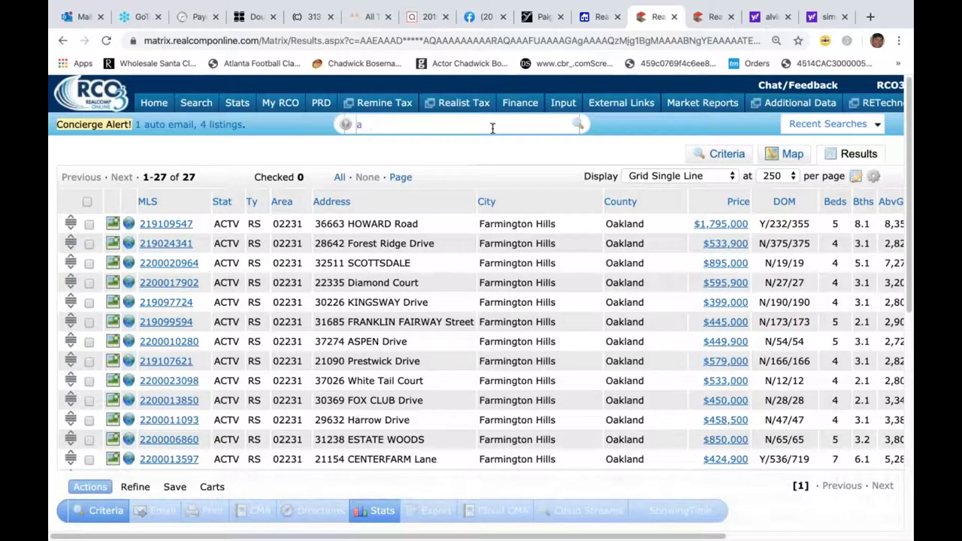
left_click(153, 104)
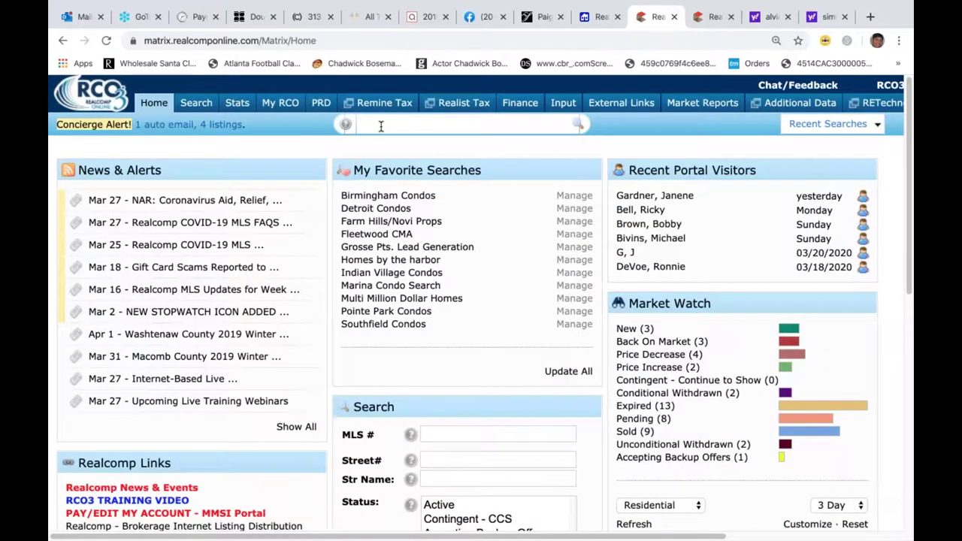
- Search 'actv co 02251', fixing the 'lo' typo, to list 127 active Royal Oak condos
type("act")
type("v")
type(" lo")
type("022")
type("51")
left_click(382, 126)
key("BackSpace")
type("c")
key("End")
left_click(587, 252)
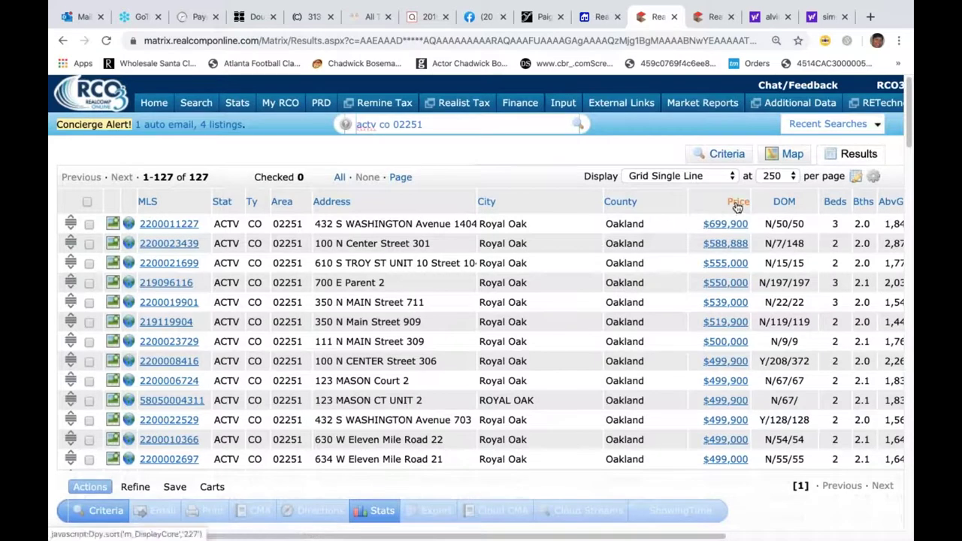
- Sort the Royal Oak condos by price ascending and append a '$10+' minimum to the query
left_click(738, 203)
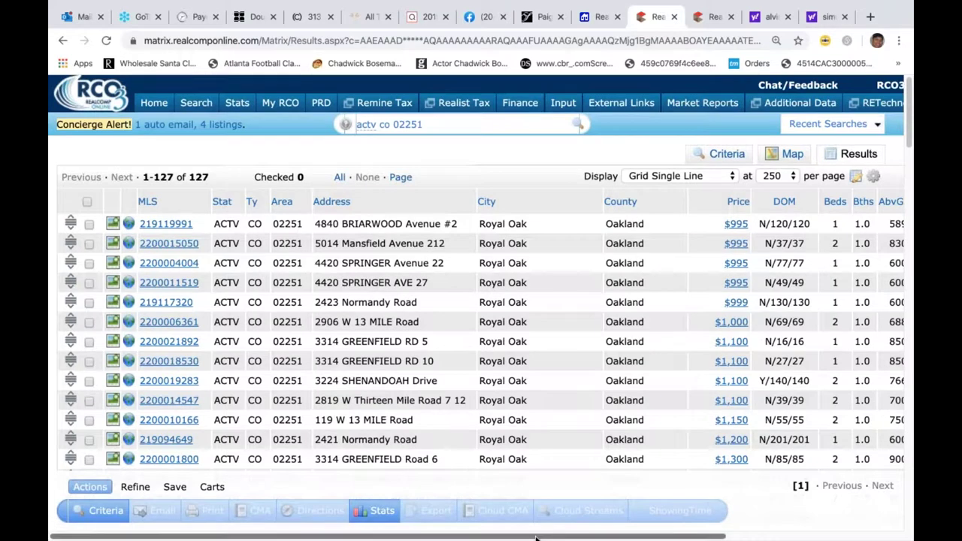
left_click_drag(577, 538, 709, 537)
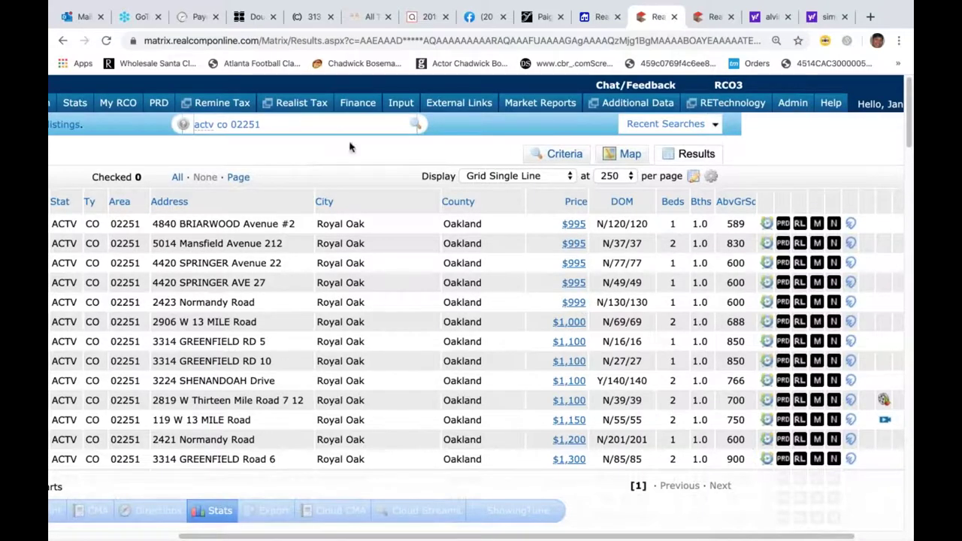
left_click(285, 126)
type("s")
type("10")
type("+")
left_click(262, 124)
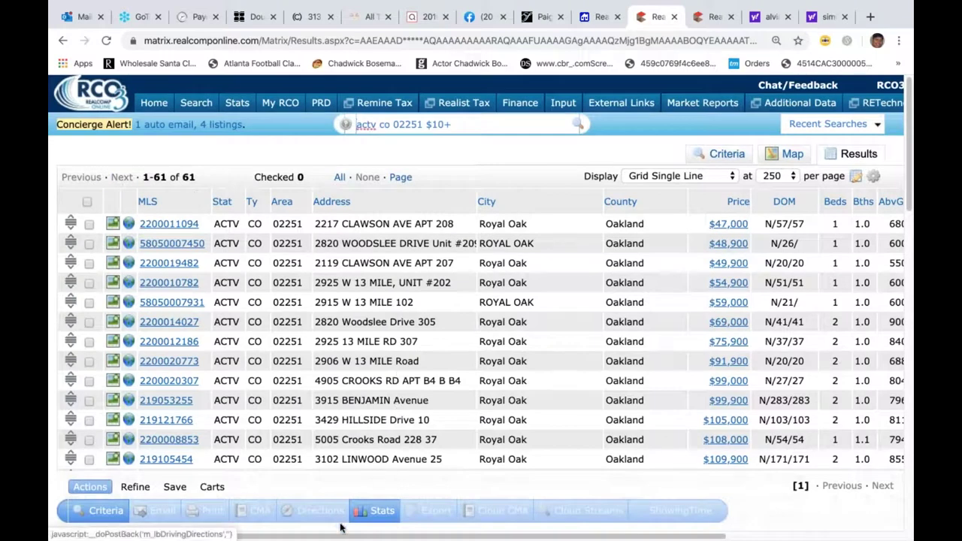
scroll(496, 519, "right", 3)
scroll(496, 519, "right", 5)
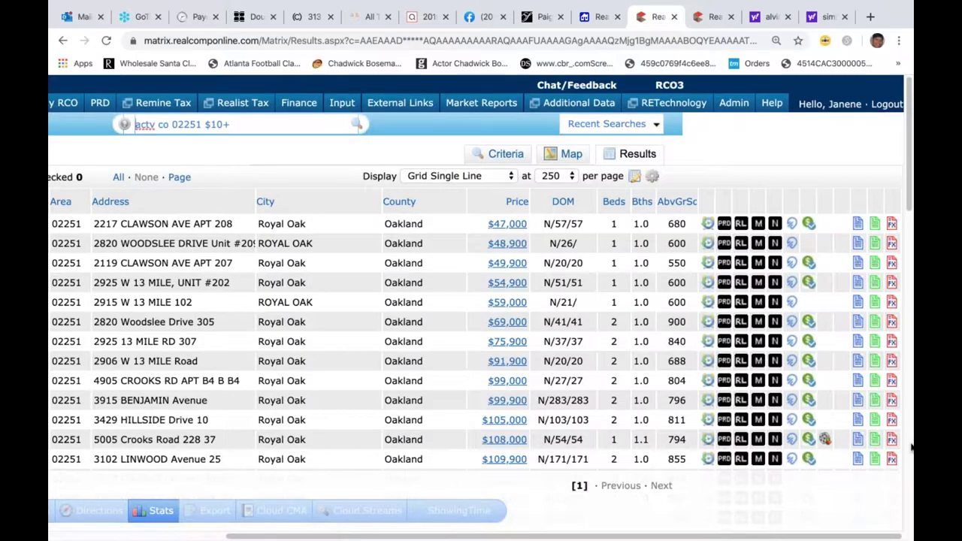
scroll(910, 453, "down", 15)
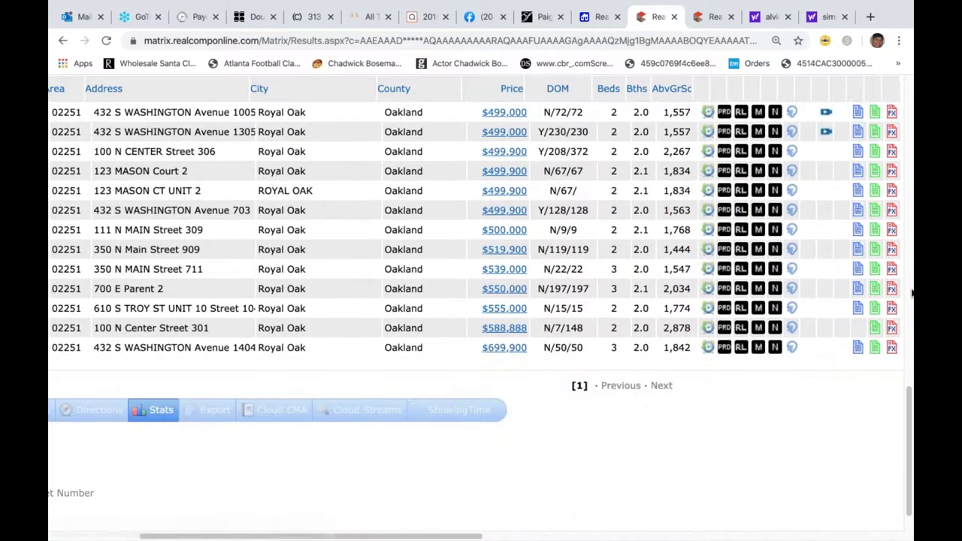
scroll(910, 290, "up", 5)
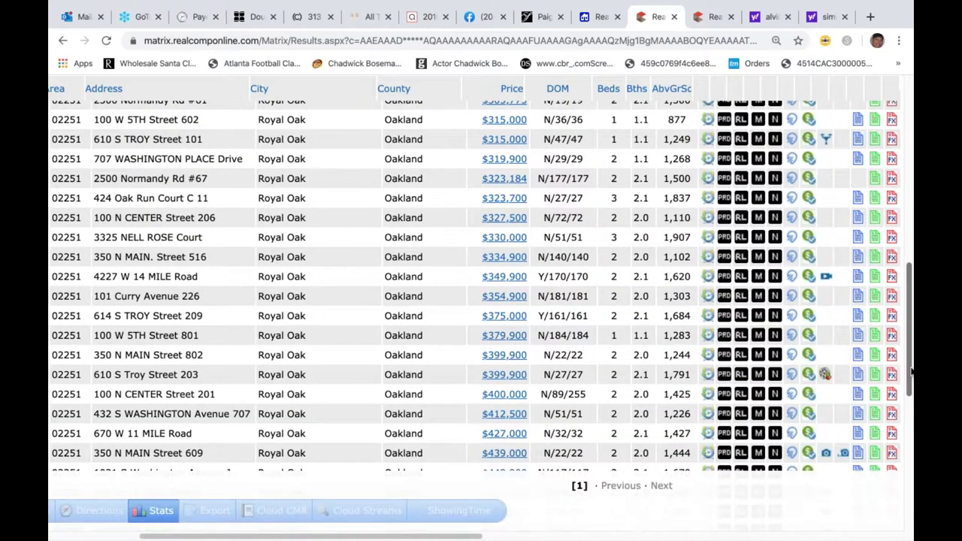
left_click_drag(906, 325, 912, 120)
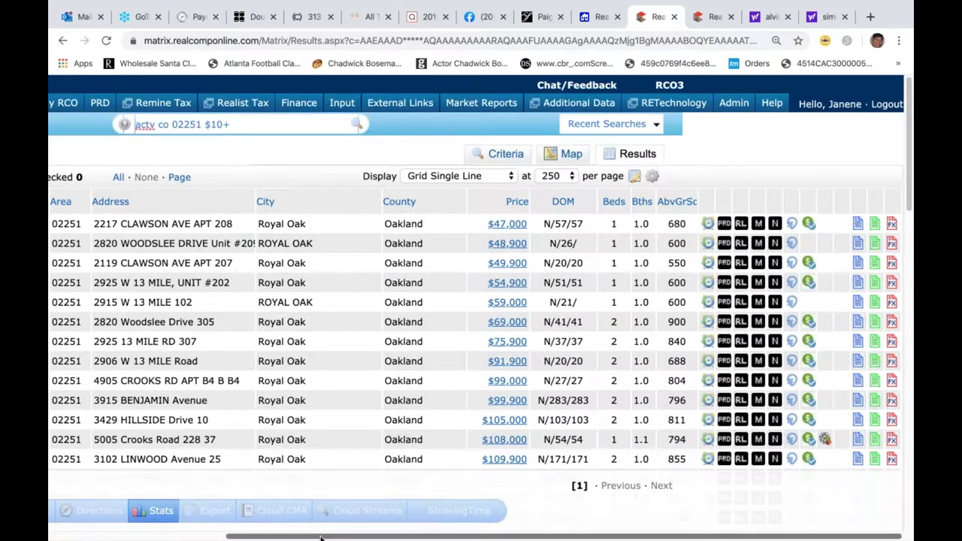
left_click_drag(318, 538, 95, 535)
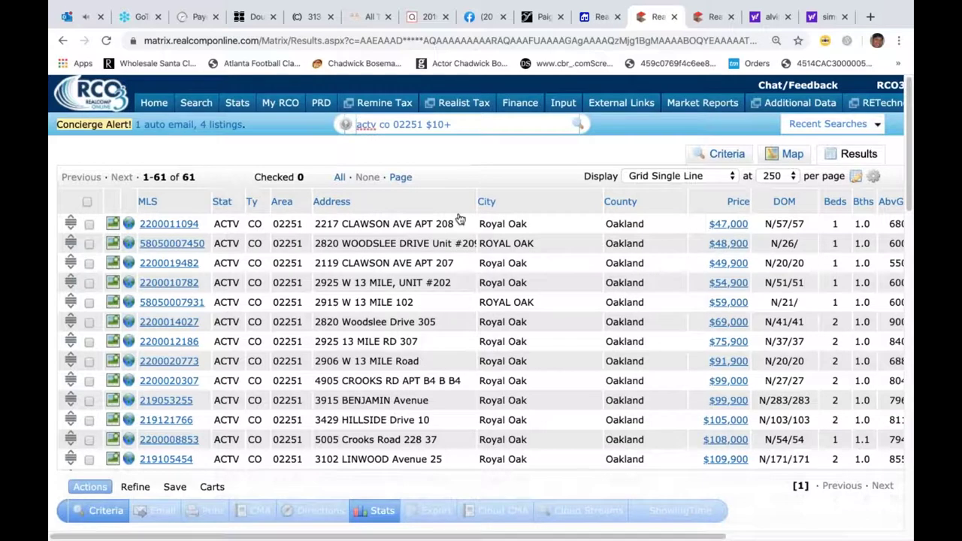
- Try adding a 'sqft 1500+' square-footage minimum to the condo query; Matrix rejects the criteria
left_click(485, 125)
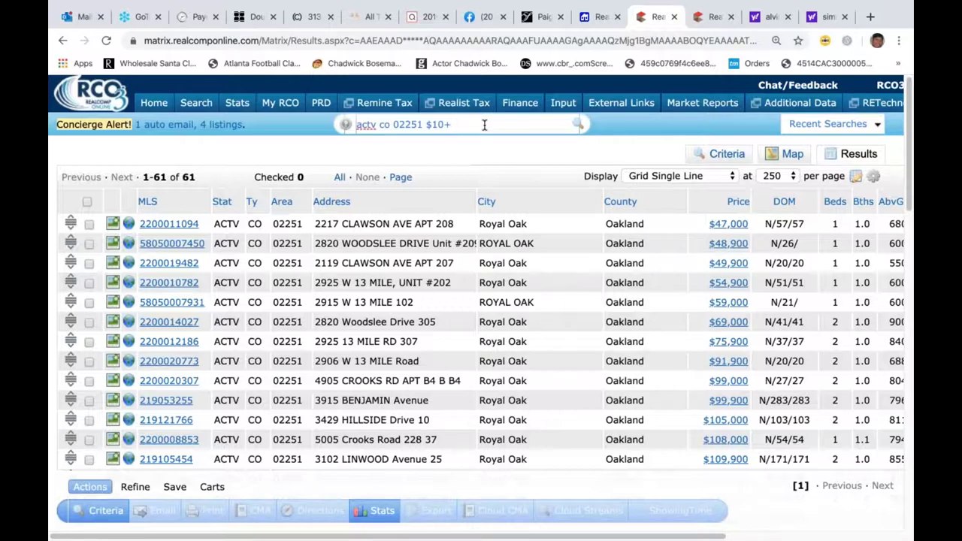
type("sq")
type("ft")
type("1000")
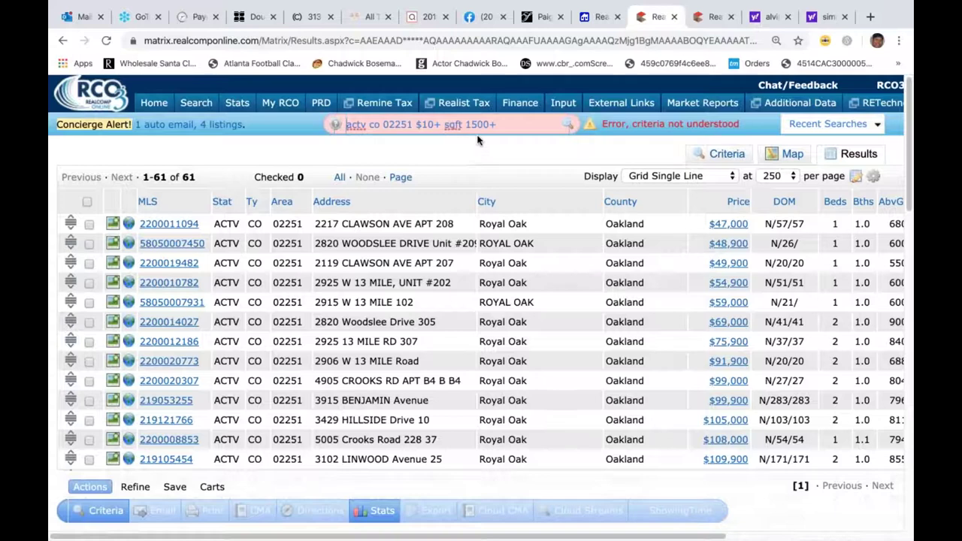
- Change the square-footage criterion to 'sqft 1000' and rerun the quick search
key("Home")
left_click(502, 126)
key("BackSpace")
key("BackSpace")
key("BackSpace")
key("BackSpace")
key("BackSpace")
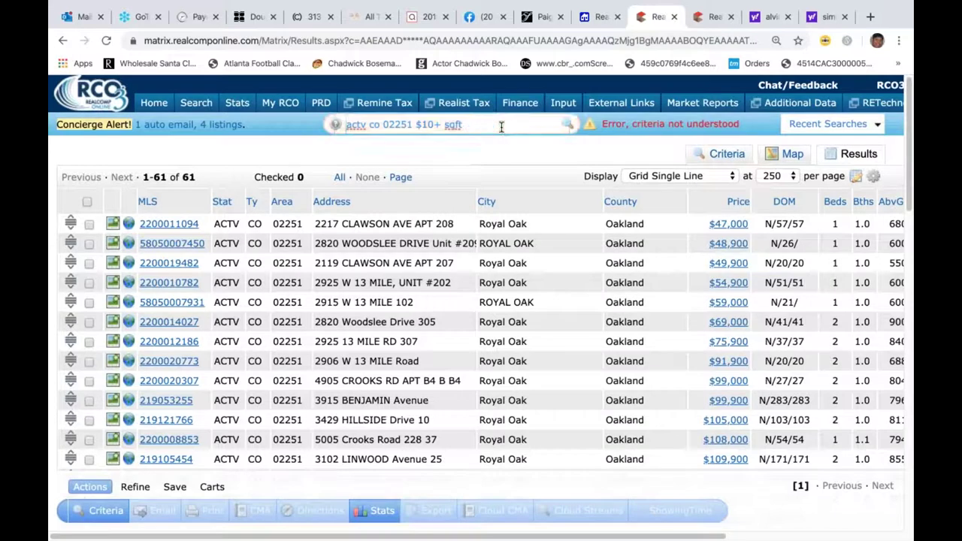
key("BackSpace")
key("BackSpace")
key("BackSpace")
key("BackSpace")
key("BackSpace")
type("sqft 1500+")
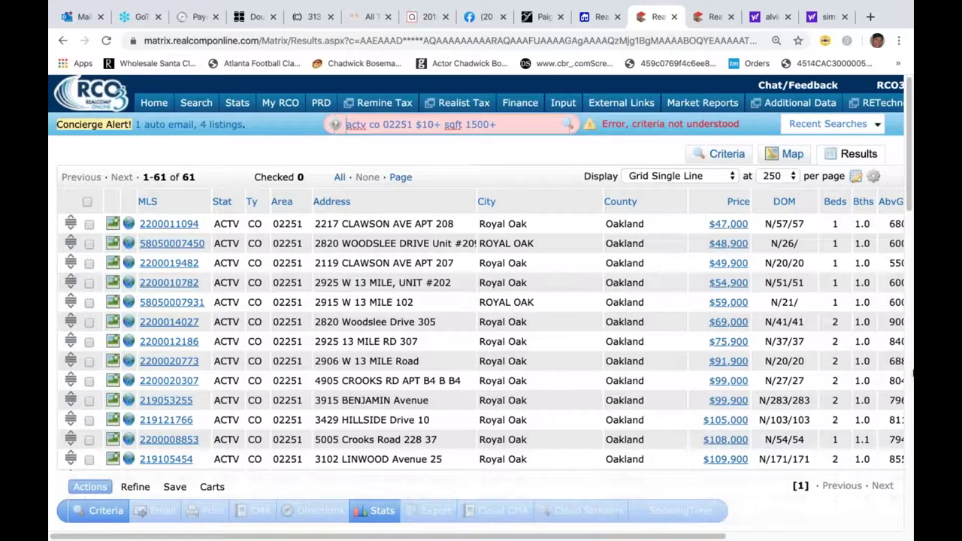
mouse_move(838, 539)
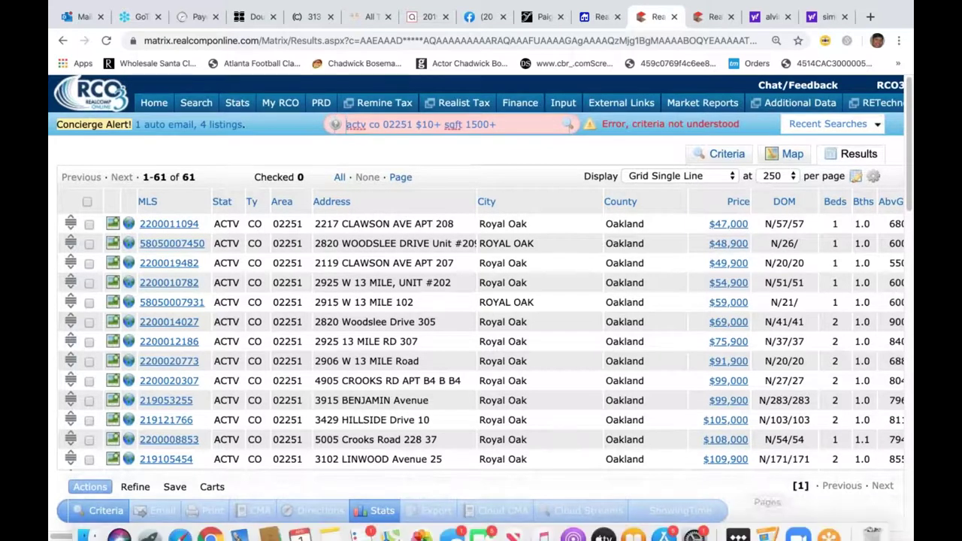
left_click_drag(694, 537, 845, 501)
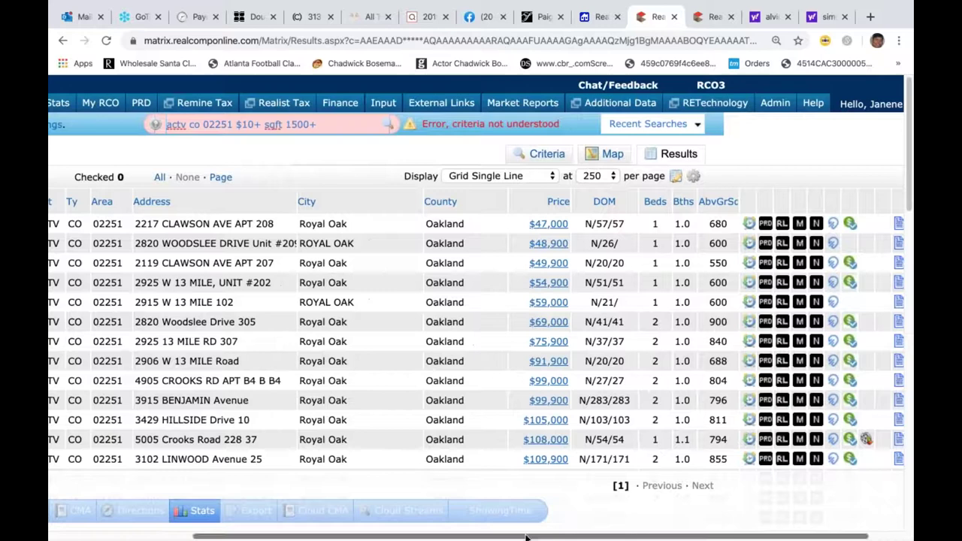
scroll(485, 537, "left", 5)
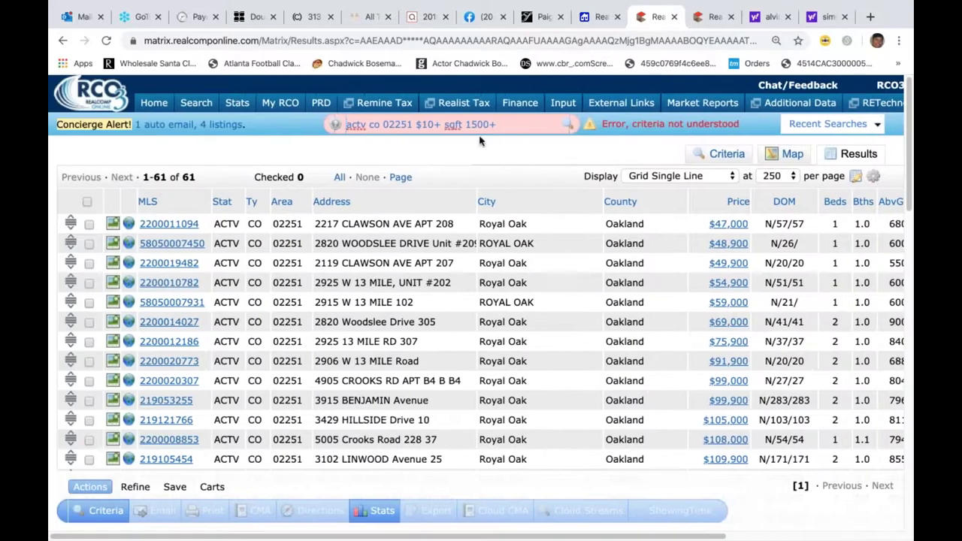
left_click(479, 125)
key("BackSpace")
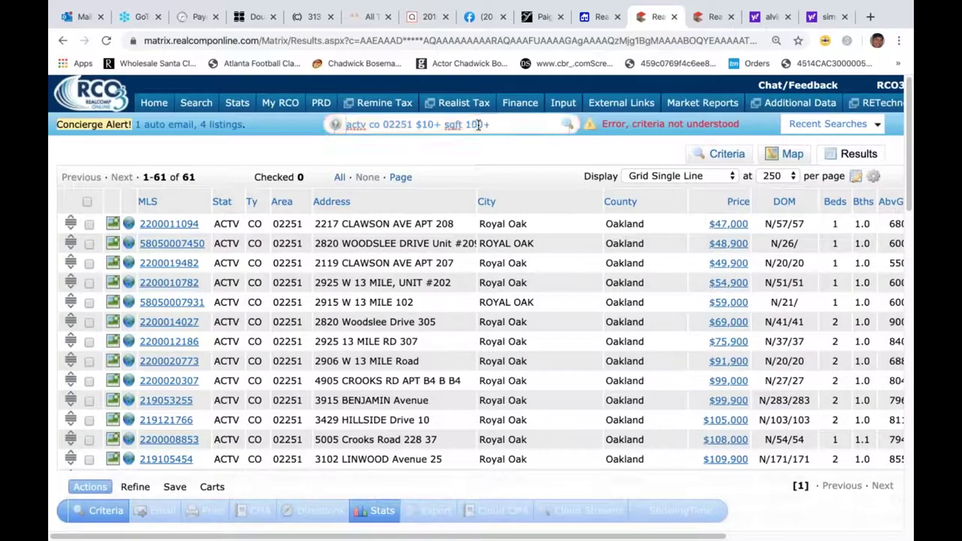
type("0")
left_click(499, 124)
key("Return")
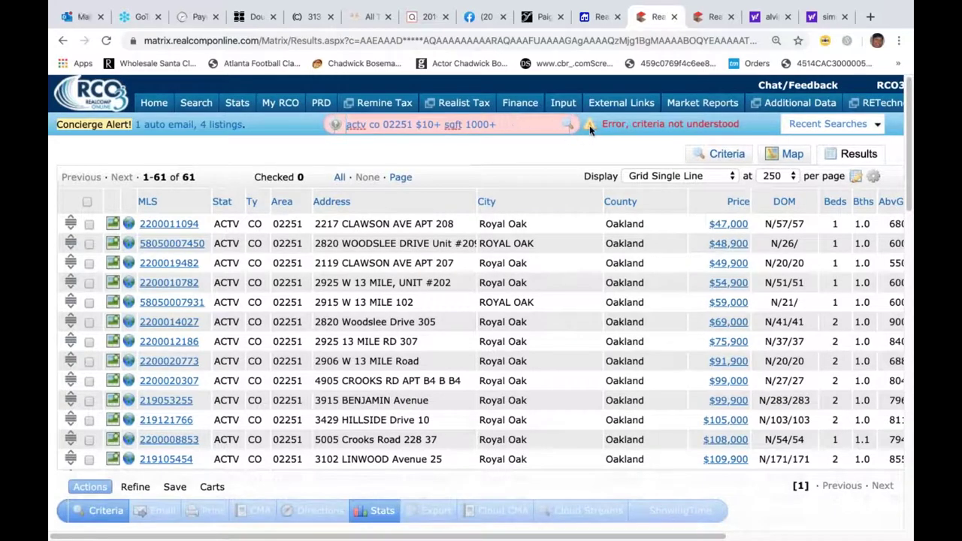
- Try 'sqft 1000+' instead, then erase the criterion and return to the Home page
left_click(510, 130)
key("BackSpace")
key("BackSpace")
key("BackSpace")
key("BackSpace")
key("BackSpace")
key("BackSpace")
key("BackSpace")
key("BackSpace")
key("BackSpace")
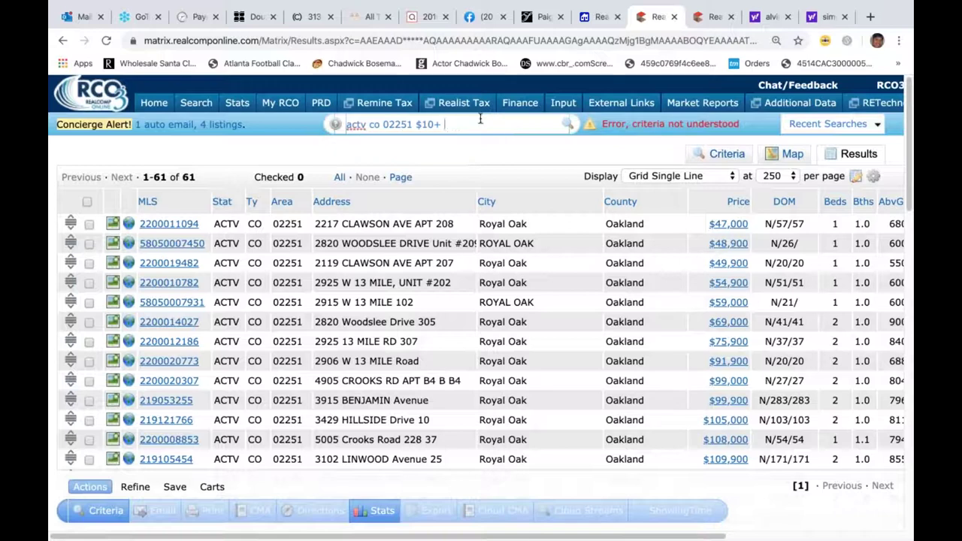
key("BackSpace")
key("BackSpace")
key("BackSpace")
type("sqft 1000+")
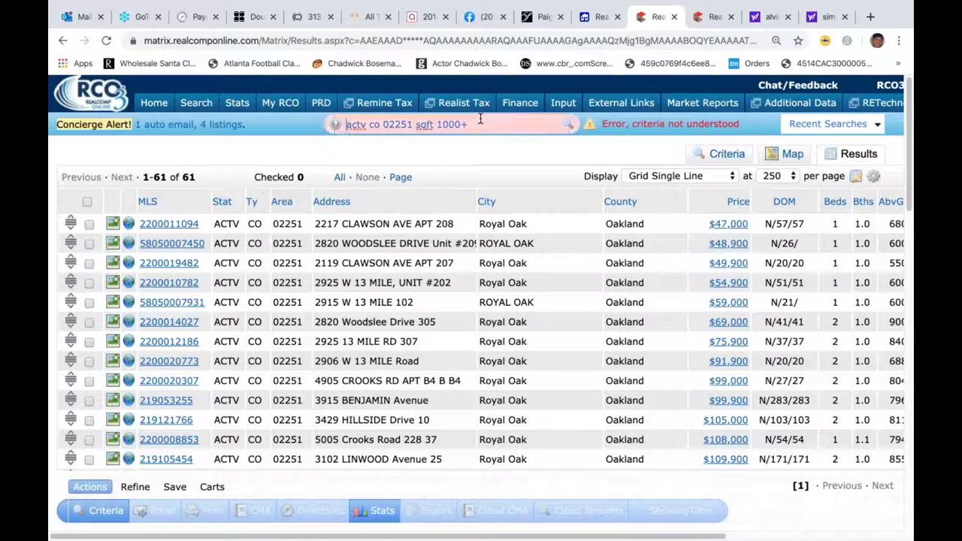
key("BackSpace")
key("BackSpace")
key("BackSpace")
key("BackSpace")
key("BackSpace")
key("BackSpace")
key("BackSpace")
key("BackSpace")
key("BackSpace")
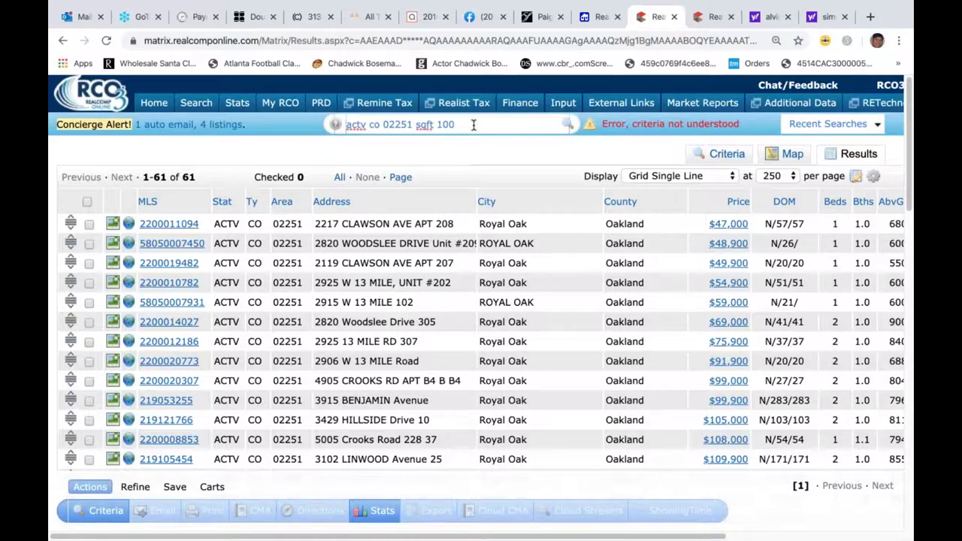
key("BackSpace")
left_click_drag(584, 538, 795, 531)
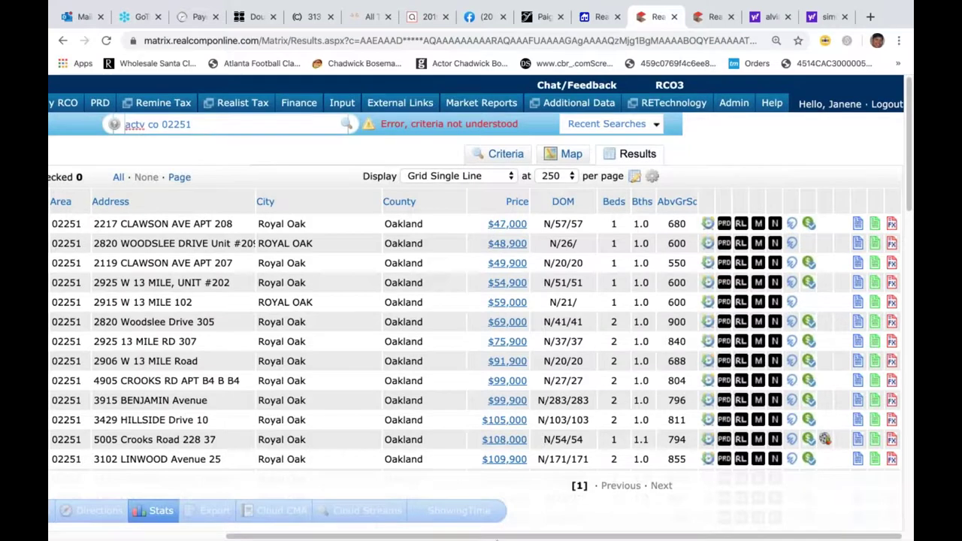
left_click_drag(496, 538, 321, 538)
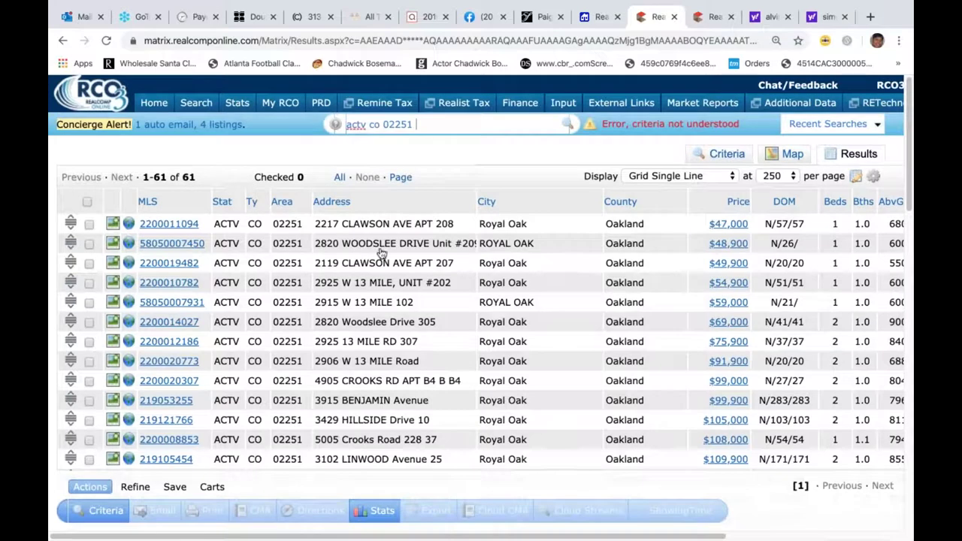
left_click(153, 103)
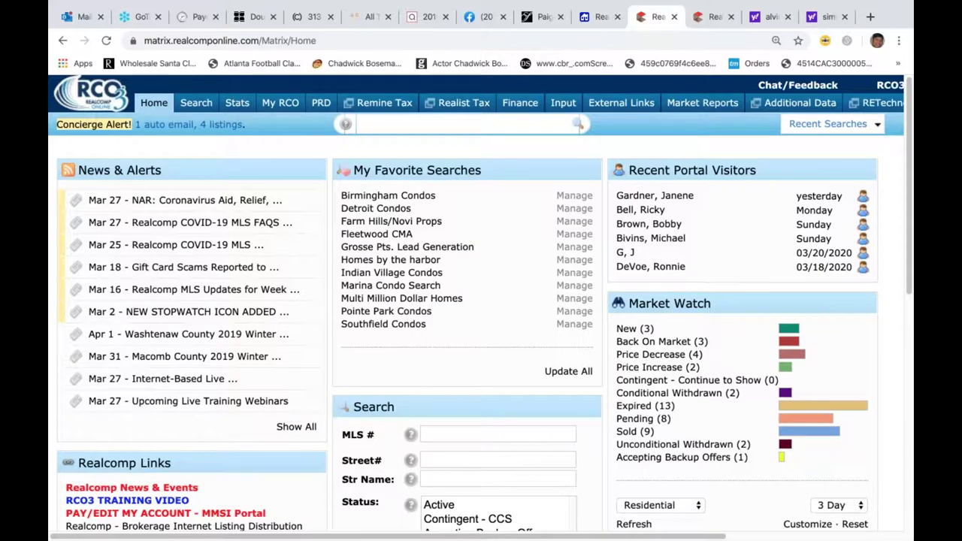
- Search active residential listings in zip 48038 priced $192-315, then clear the query
left_click(371, 126)
type("act")
type("zip 48038")
type("rs")
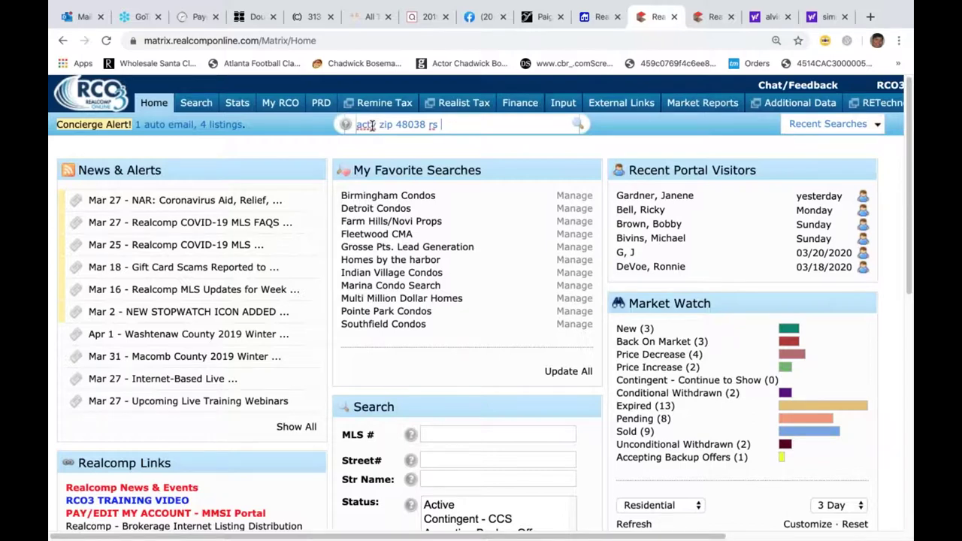
type("$2")
key("BackSpace")
type("192-315")
key("Return")
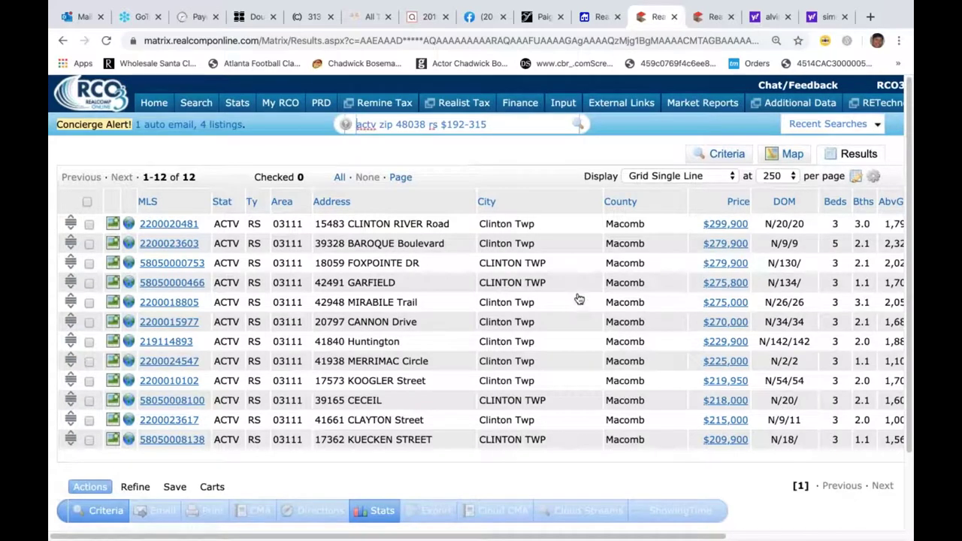
key("BackSpace")
key("BackSpace")
key("BackSpace")
key("BackSpace")
key("BackSpace")
key("BackSpace")
key("BackSpace")
key("BackSpace")
key("BackSpace")
key("BackSpace")
key("BackSpace")
key("BackSpace")
key("BackSpace")
key("BackSpace")
key("BackSpace")
key("BackSpace")
key("BackSpace")
key("BackSpace")
key("BackSpace")
key("BackSpace")
key("BackSpace")
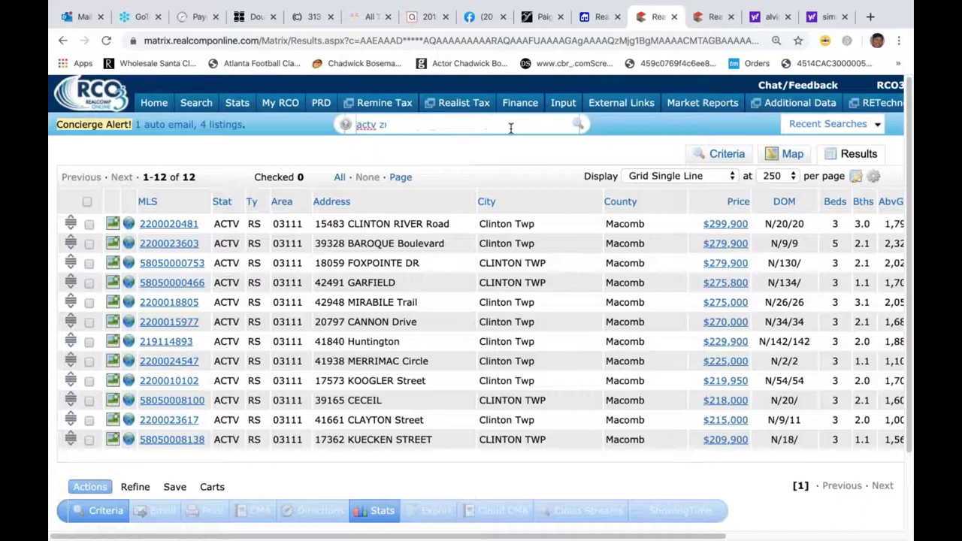
key("BackSpace")
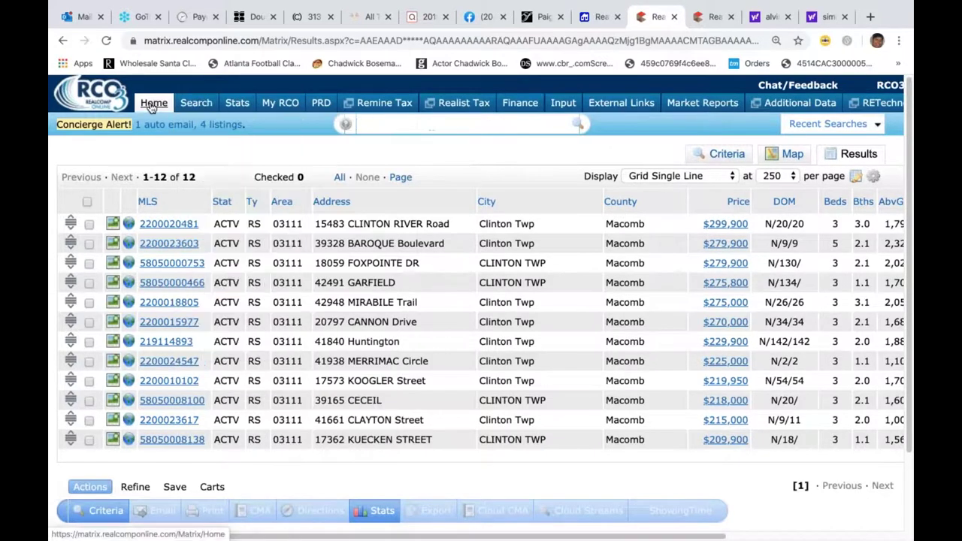
- Search active residential listings in areas 01121 and 01122 at $292+, 3+ beds, 2+ baths
left_click(153, 105)
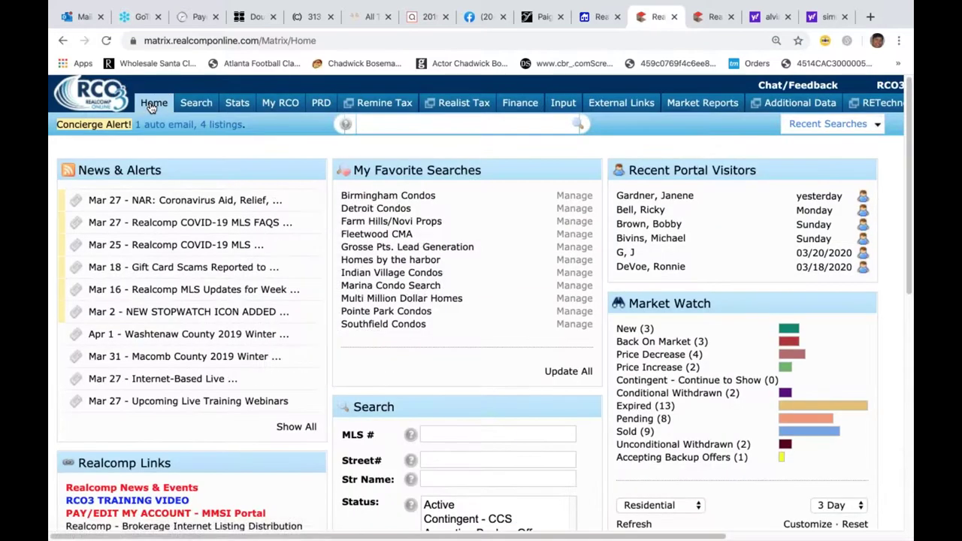
mouse_move(237, 103)
mouse_move(194, 106)
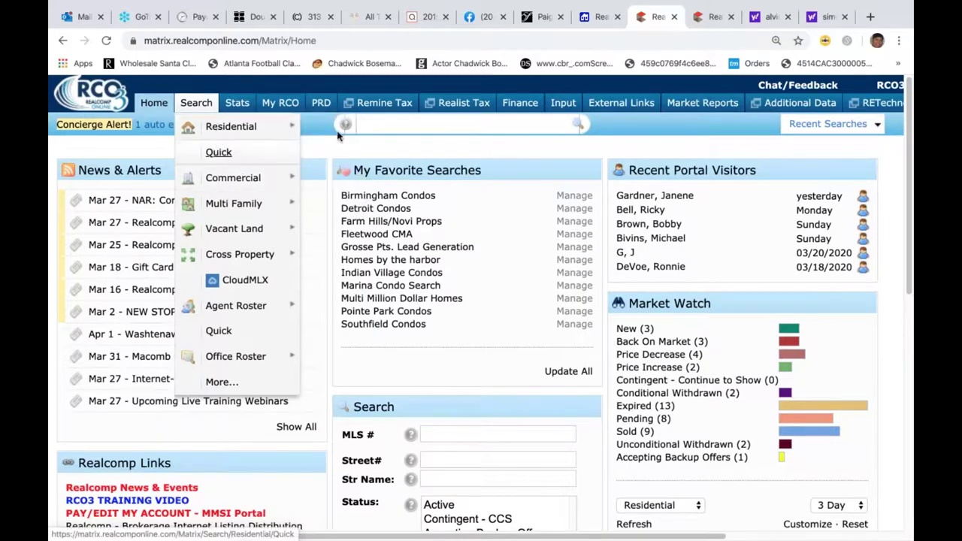
left_click(376, 119)
type("actv")
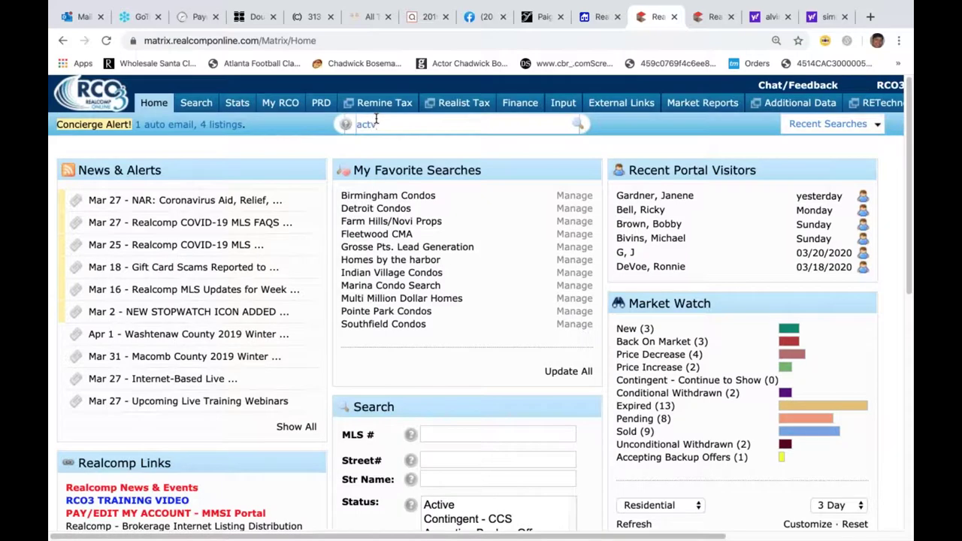
double_click(376, 119)
type("rs 01121 01122")
type("$292")
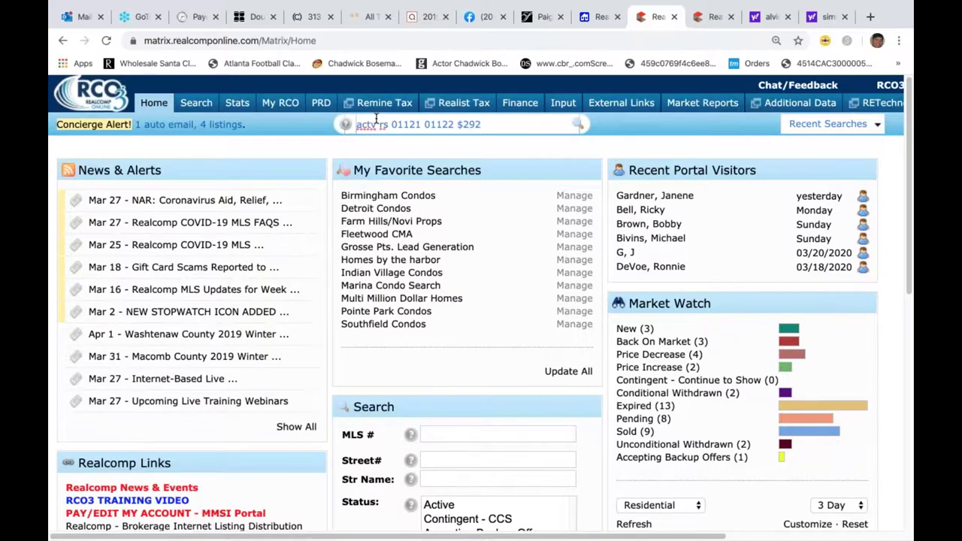
type("+ 3+ 2+")
key("Return")
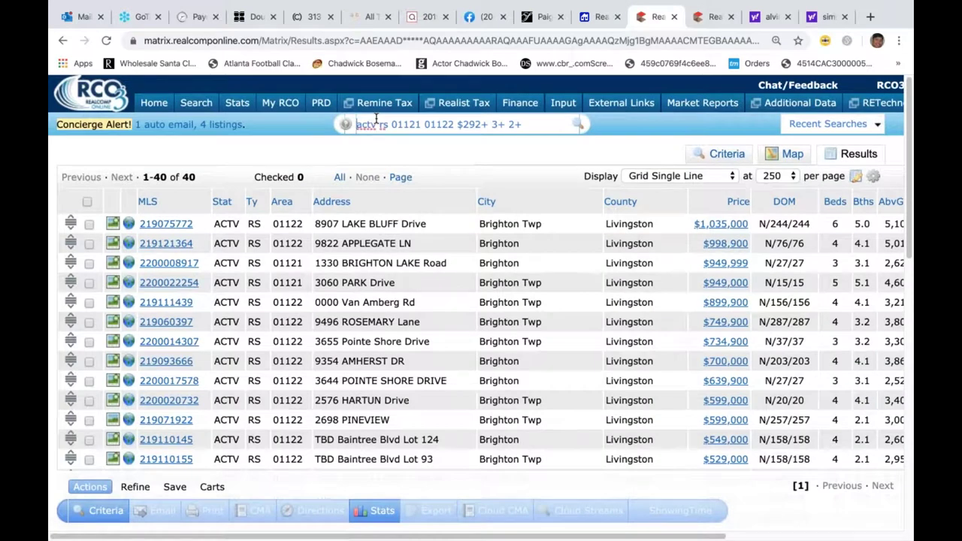
- Clear the search query and return to the Home page
mouse_move(520, 102)
key("BackSpace")
key("BackSpace")
key("BackSpace")
key("BackSpace")
key("BackSpace")
key("BackSpace")
key("BackSpace")
key("BackSpace")
key("BackSpace")
key("BackSpace")
key("BackSpace")
key("BackSpace")
key("BackSpace")
key("BackSpace")
key("BackSpace")
key("BackSpace")
key("BackSpace")
key("BackSpace")
key("BackSpace")
key("BackSpace")
key("BackSpace")
key("BackSpace")
key("BackSpace")
key("BackSpace")
key("BackSpace")
key("BackSpace")
key("BackSpace")
key("BackSpace")
key("BackSpace")
key("BackSpace")
key("BackSpace")
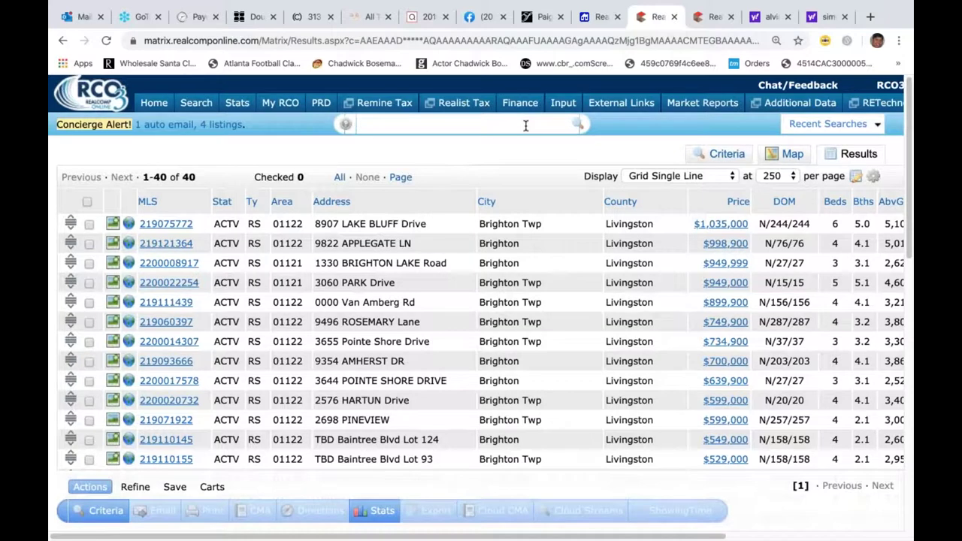
left_click(156, 103)
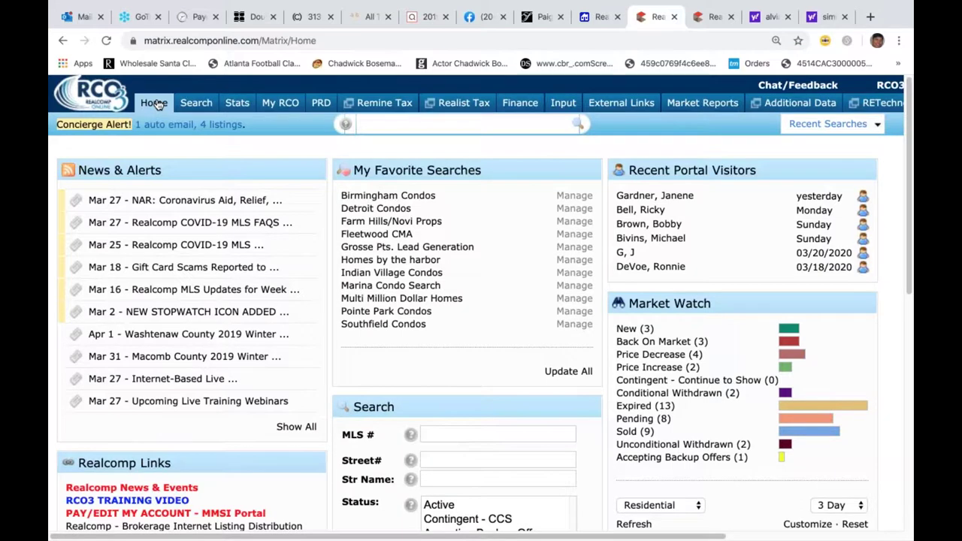
- Run the quick search 'sold sd 0-31 rs troy' for Troy homes sold in the last 31 days
mouse_move(509, 130)
left_click(440, 130)
type("sold sd")
type("0-31")
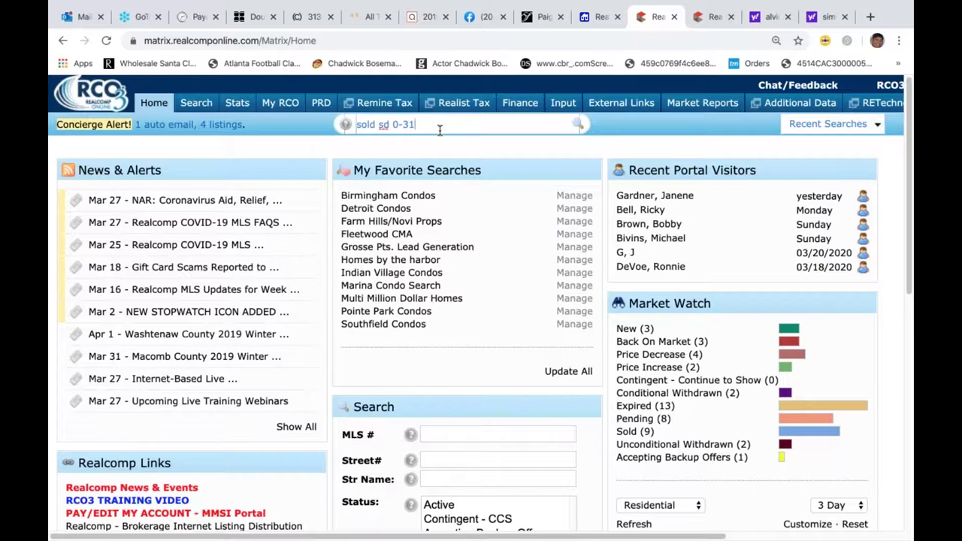
type("rs troy")
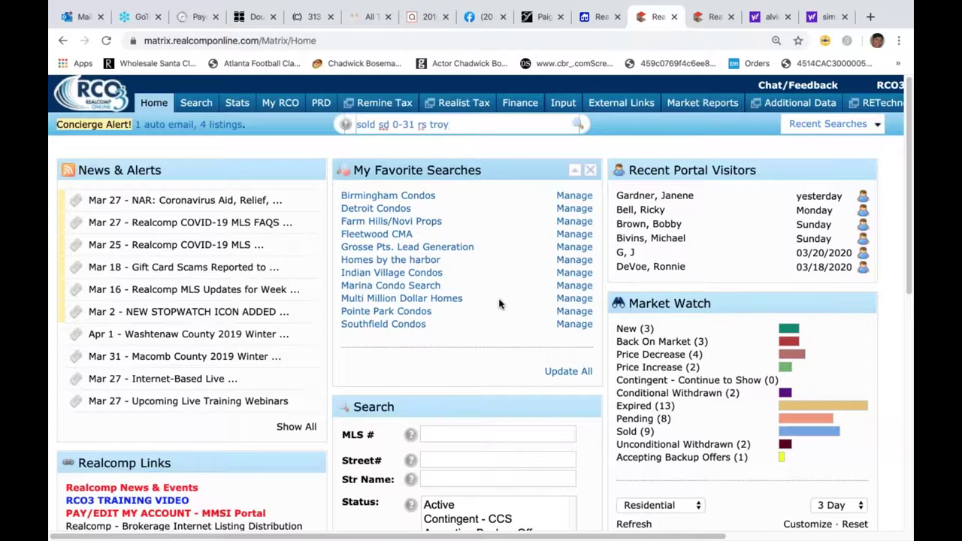
key("Return")
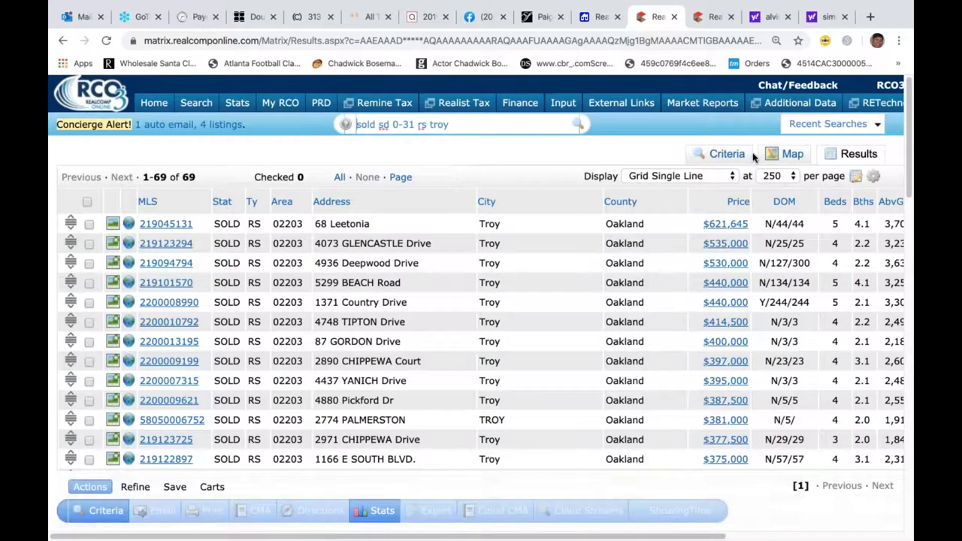
- Sort by price, add a $10 minimum price to the query, and check all 54 listings
left_click(740, 201)
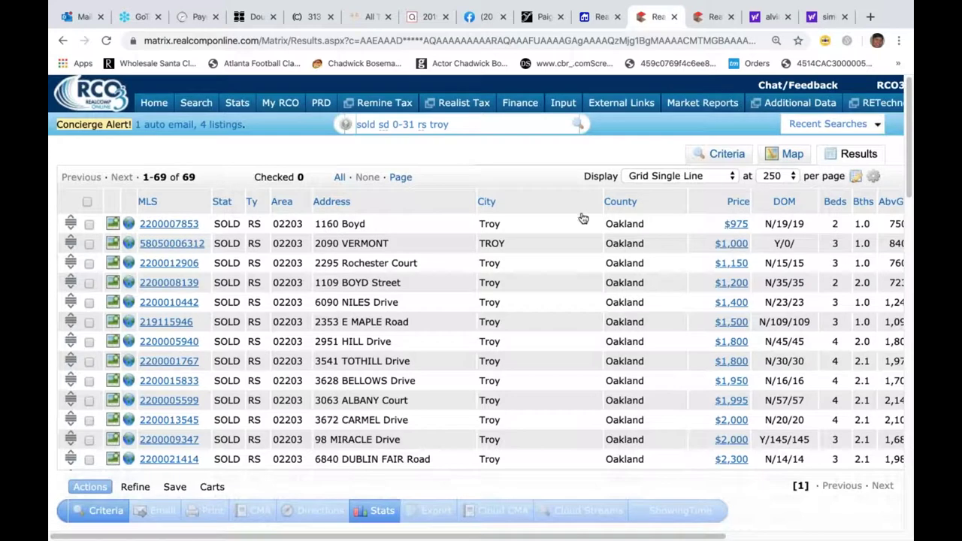
left_click(475, 123)
type("$10-")
key("Return")
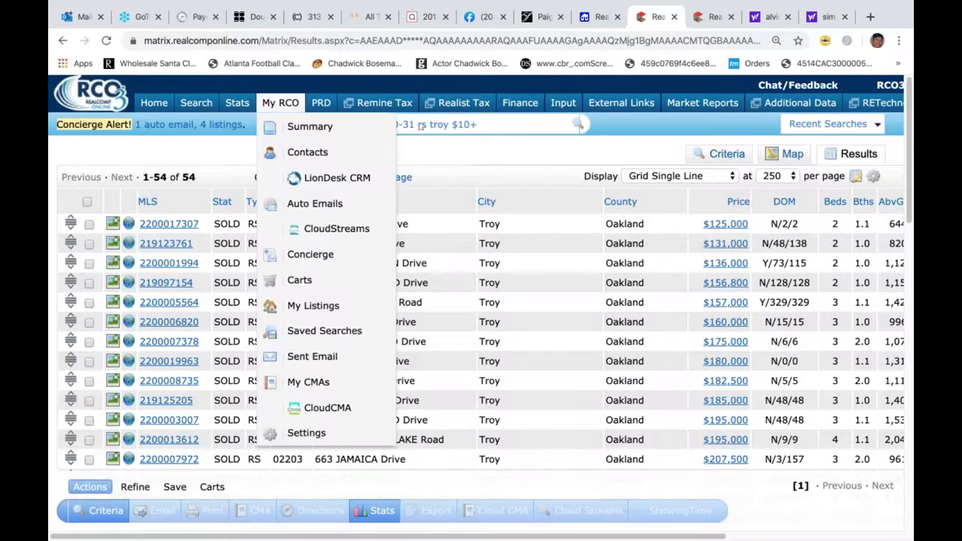
left_click(87, 203)
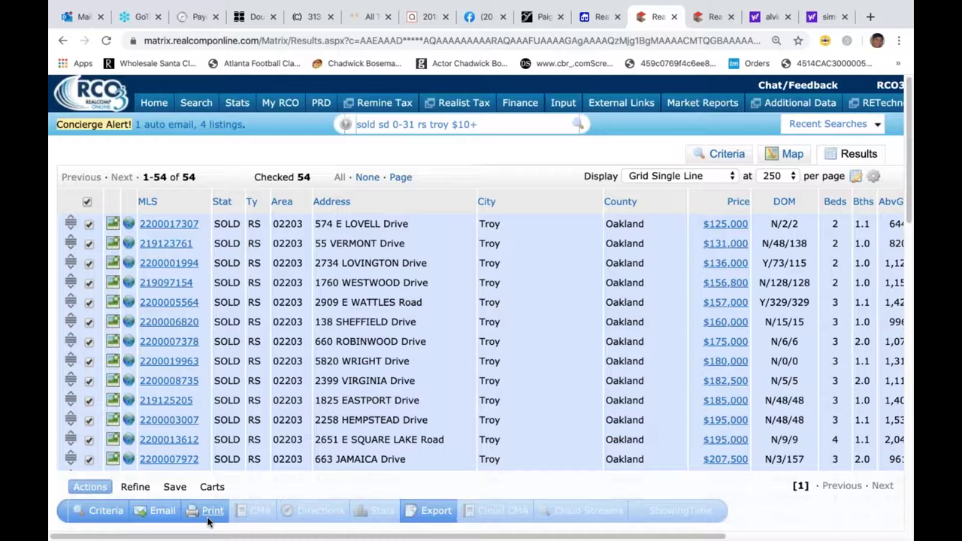
- Print the checked listings as Multi-Map plus CMA 1-Line Portrait and Landscape reports to PDF
left_click(212, 518)
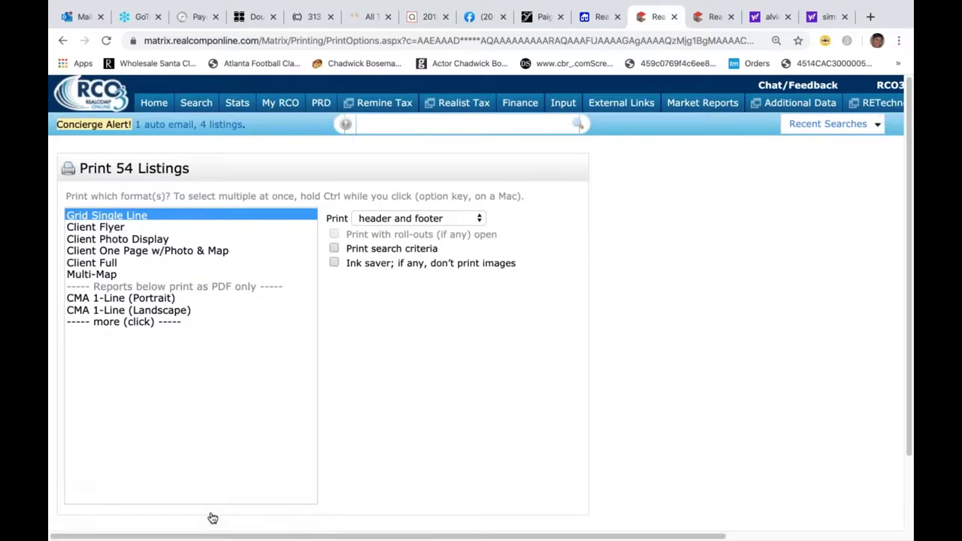
left_click(84, 276)
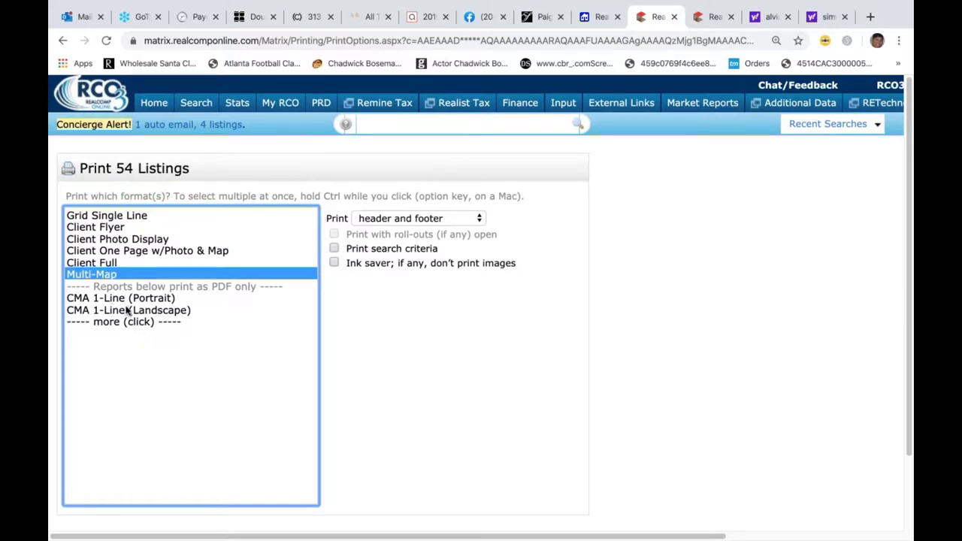
left_click(121, 301, "super")
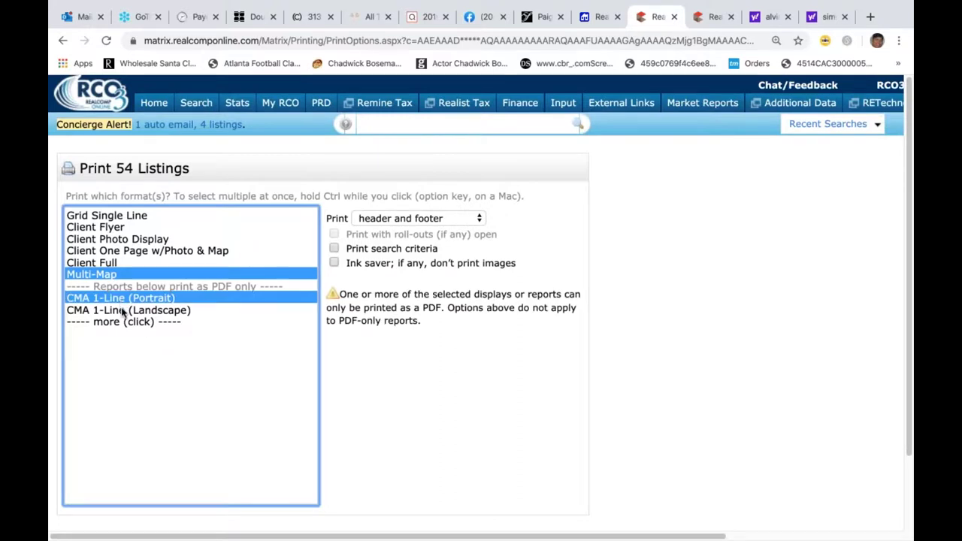
left_click(118, 315, "super")
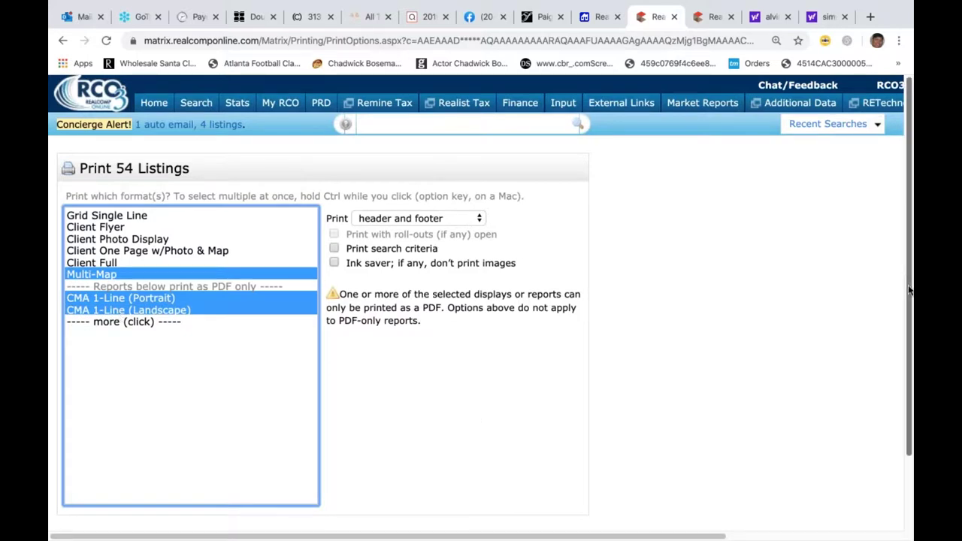
scroll(906, 278, "down", 3)
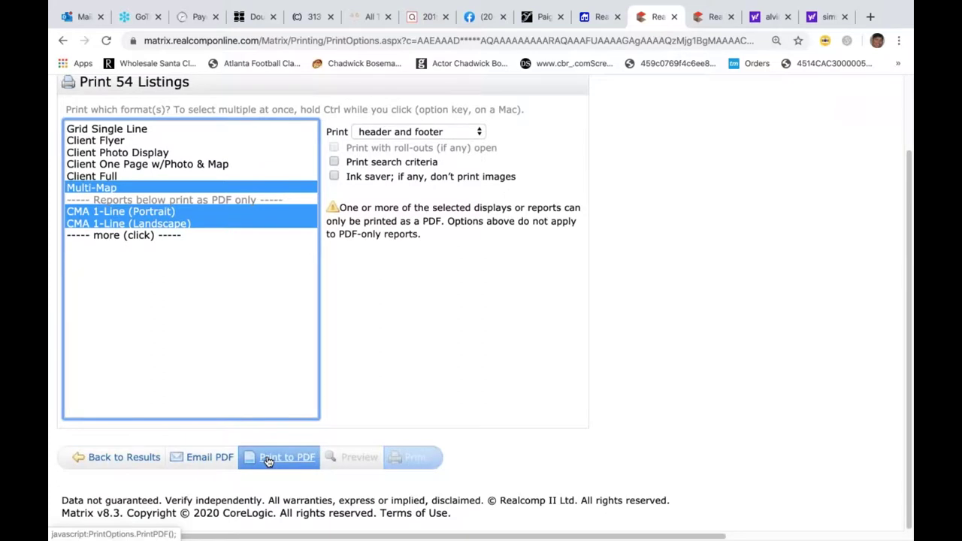
left_click(268, 460)
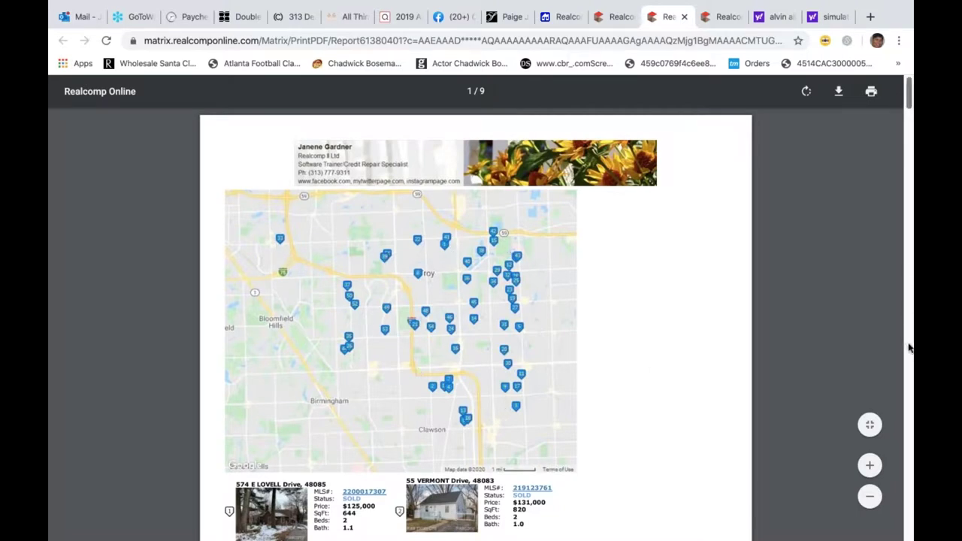
- Zoom in two steps on the 9-page PDF and scroll through the listing pages and CMA table
scroll(908, 346, "down", 1)
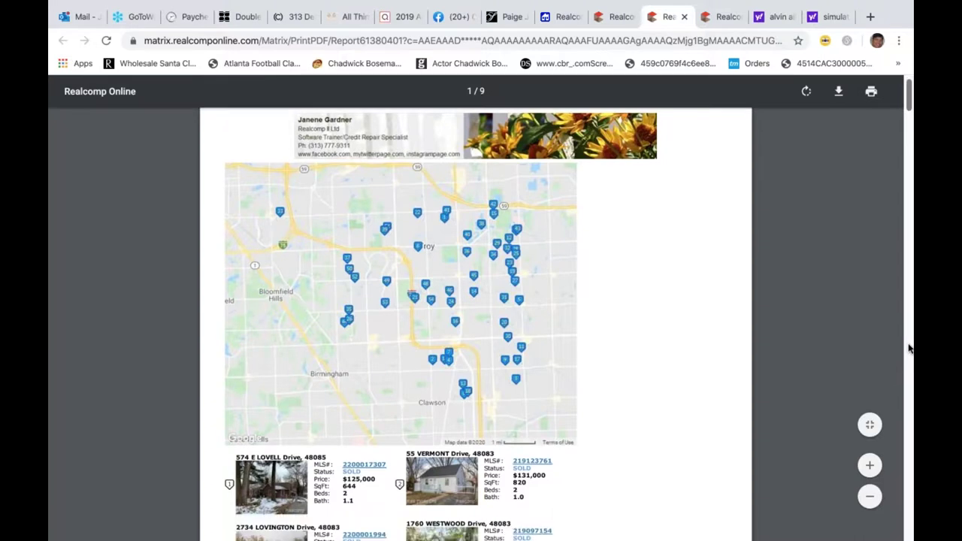
left_click(870, 467)
left_click(870, 466)
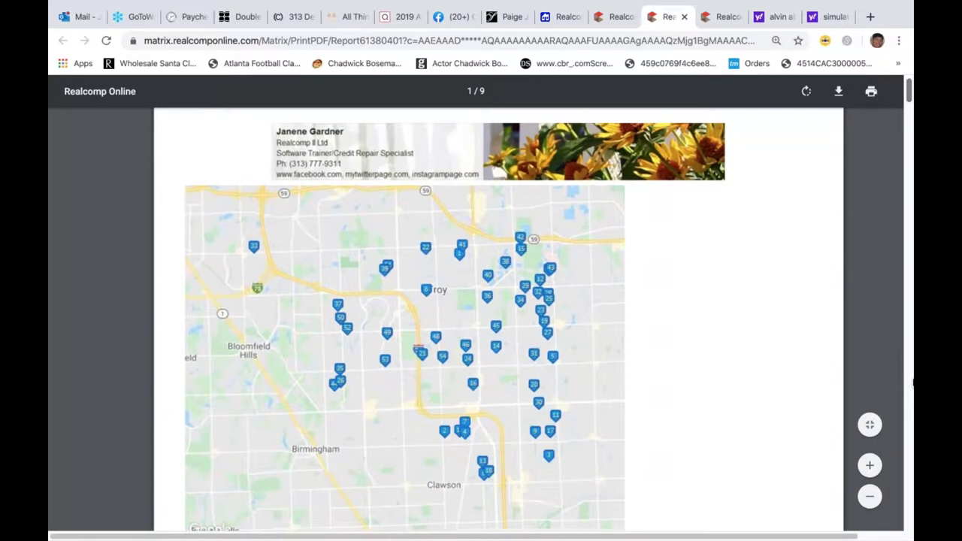
scroll(914, 384, "down", 3)
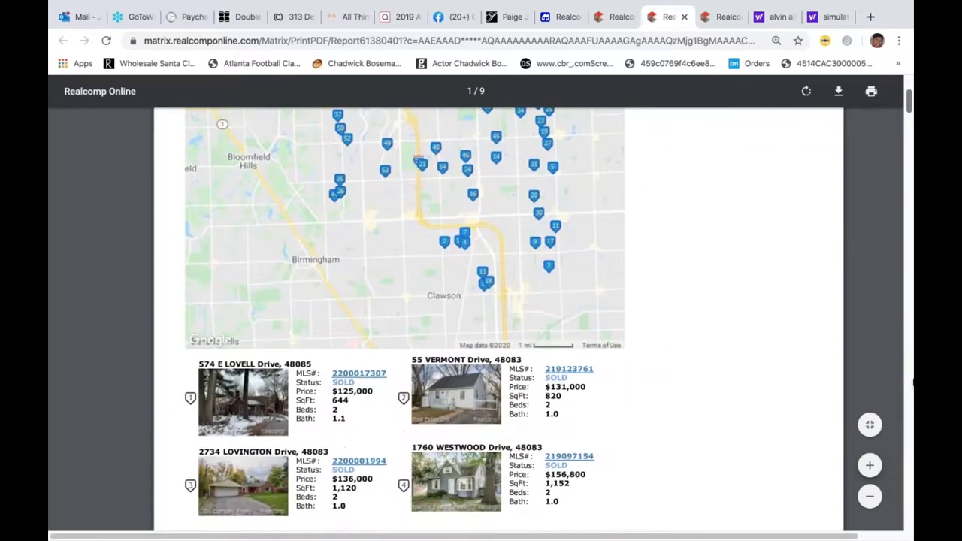
scroll(914, 384, "down", 4)
scroll(914, 384, "down", 9)
scroll(913, 384, "down", 8)
scroll(913, 384, "down", 9)
scroll(914, 384, "down", 4)
scroll(914, 384, "down", 9)
scroll(914, 384, "down", 5)
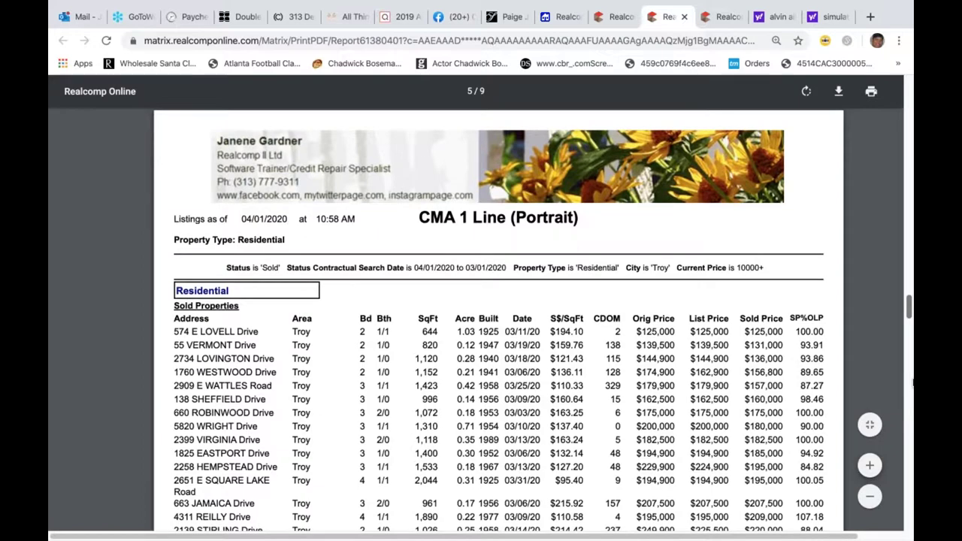
scroll(914, 383, "down", 2)
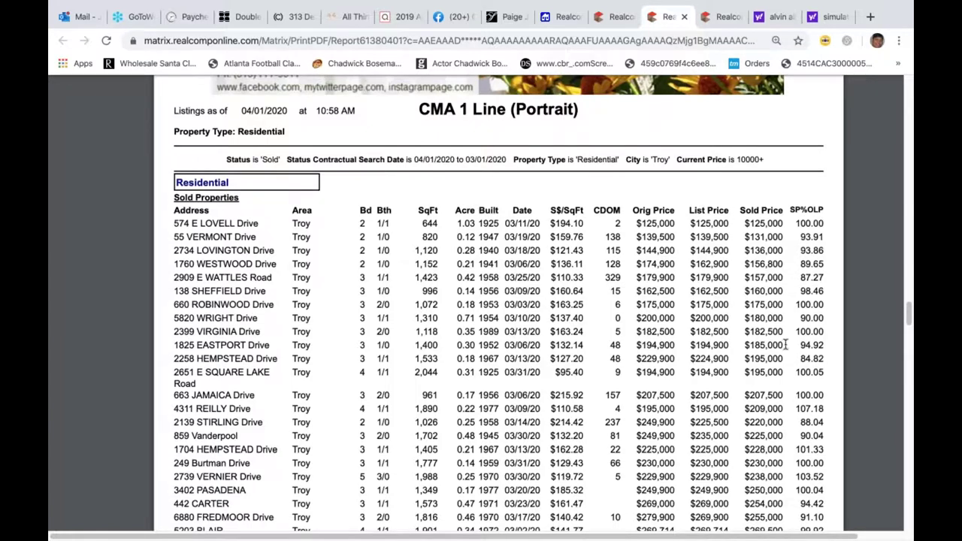
left_click_drag(908, 320, 910, 374)
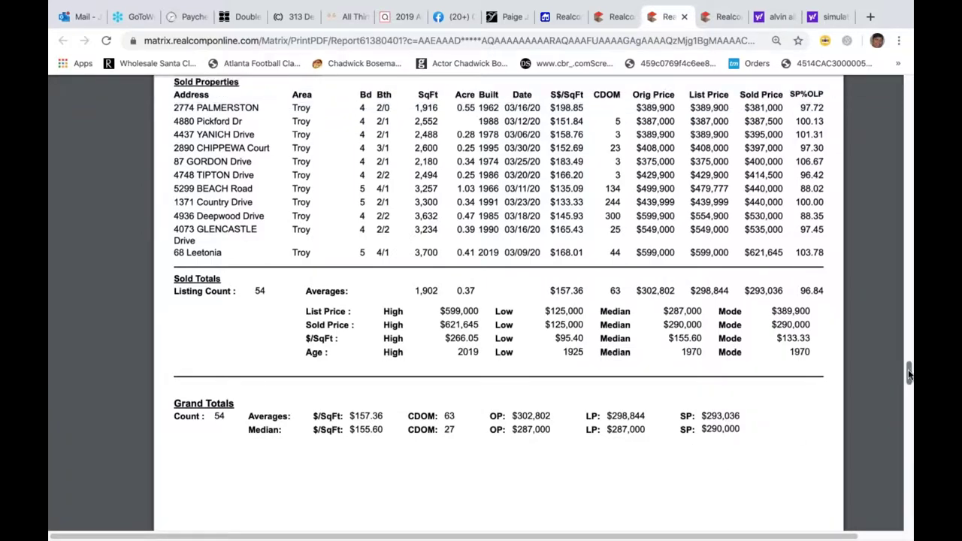
left_click_drag(909, 374, 910, 515)
left_click_drag(906, 366, 907, 314)
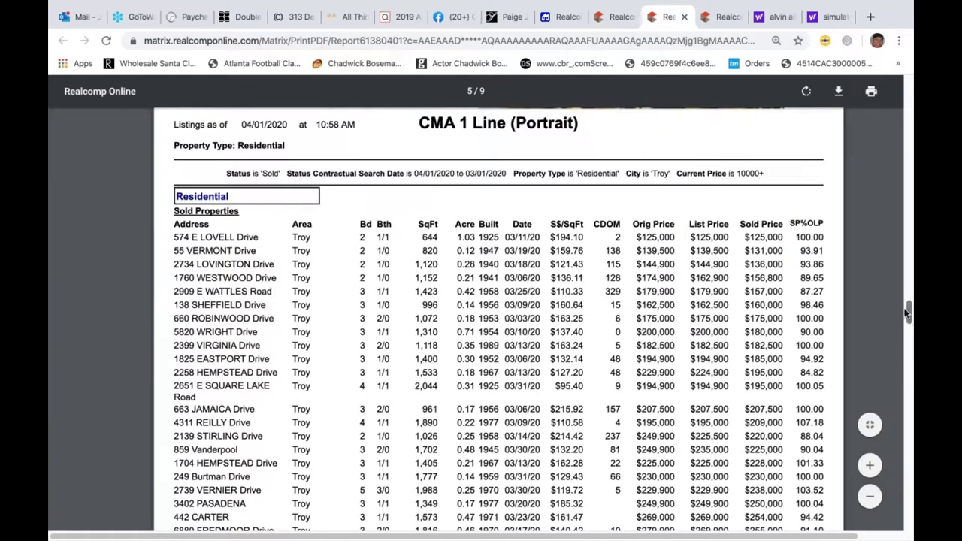
left_click_drag(913, 260, 912, 175)
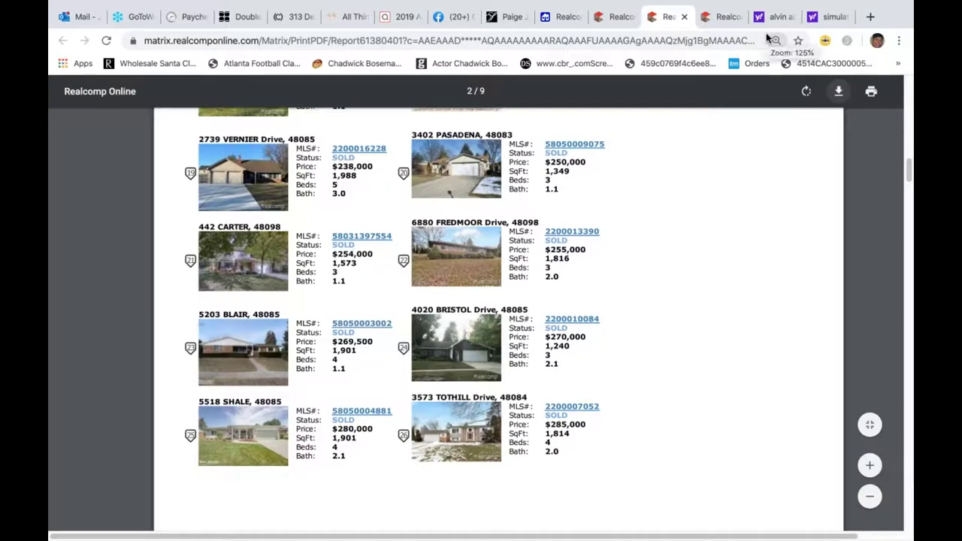
- Close the PDF report and go back to the 54-listing results grid
left_click(685, 18)
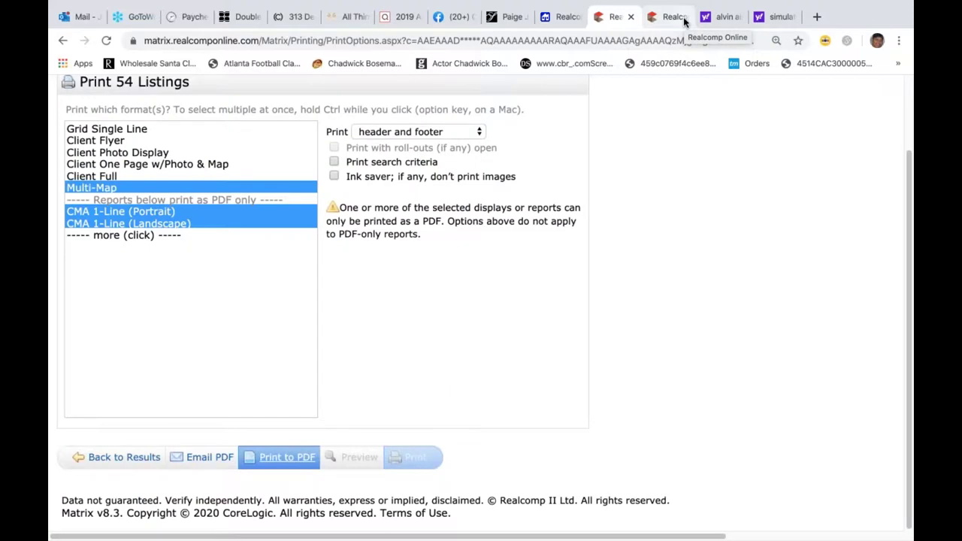
left_click(121, 458)
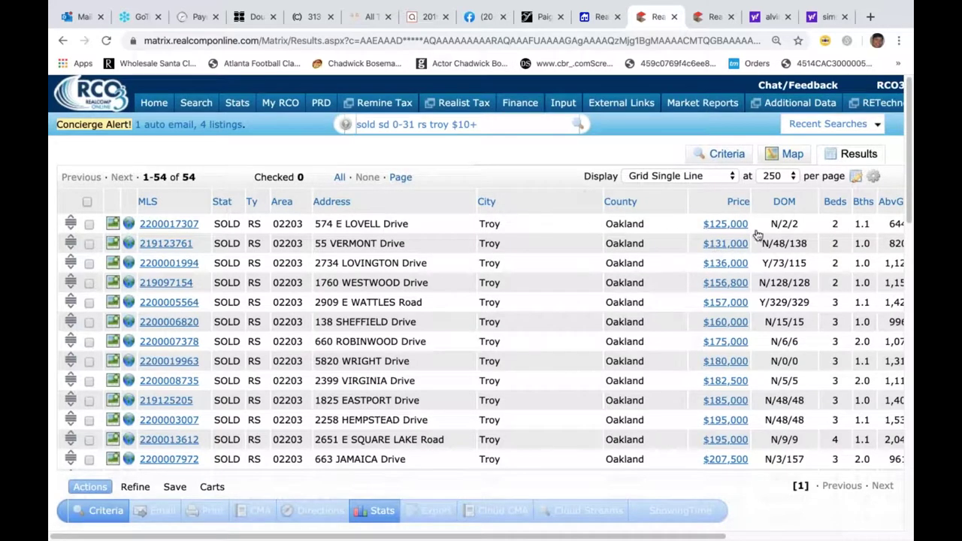
- Insert the Subdivision Name column next to City, found by searching 'sub'
left_click(529, 205)
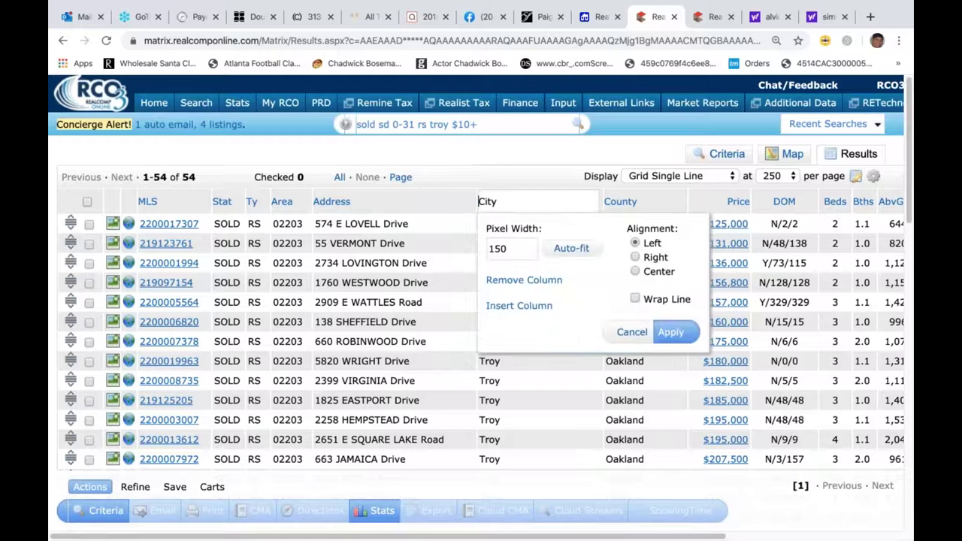
left_click(522, 307)
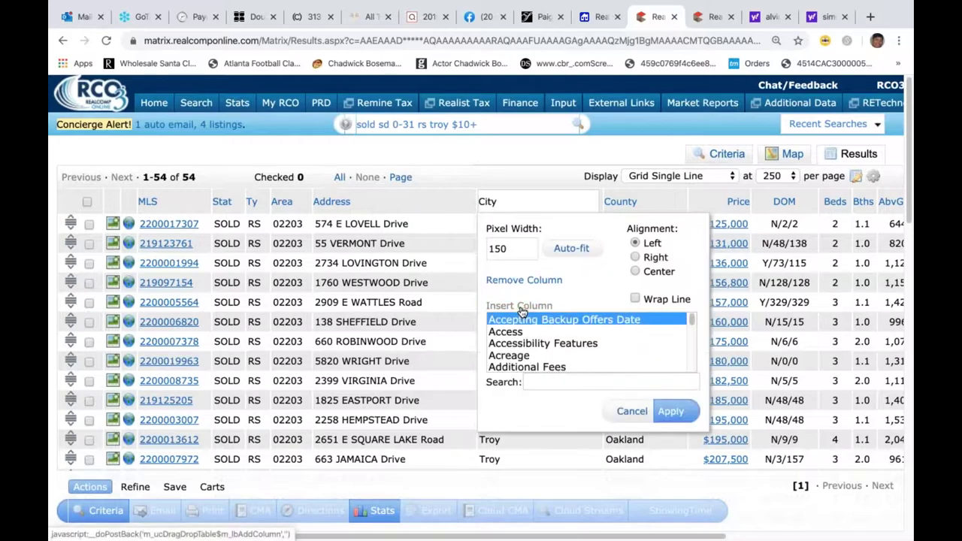
left_click(544, 383)
type("sub")
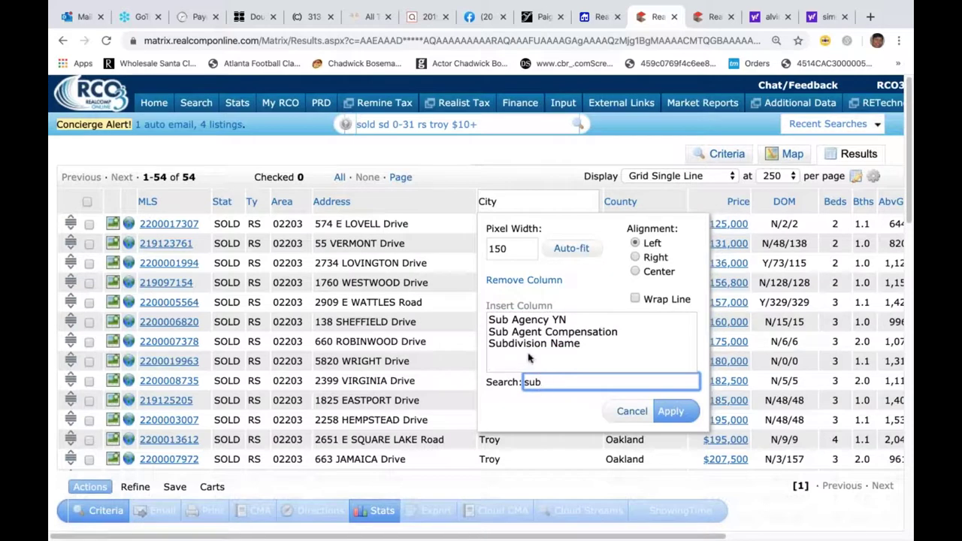
left_click(531, 344)
left_click(670, 418)
left_click(671, 418)
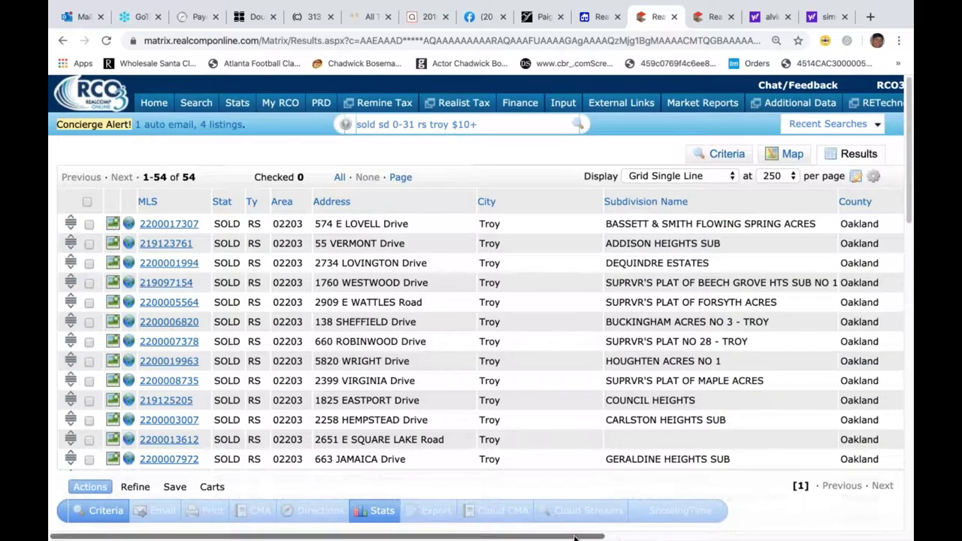
scroll(580, 259, "right", 5)
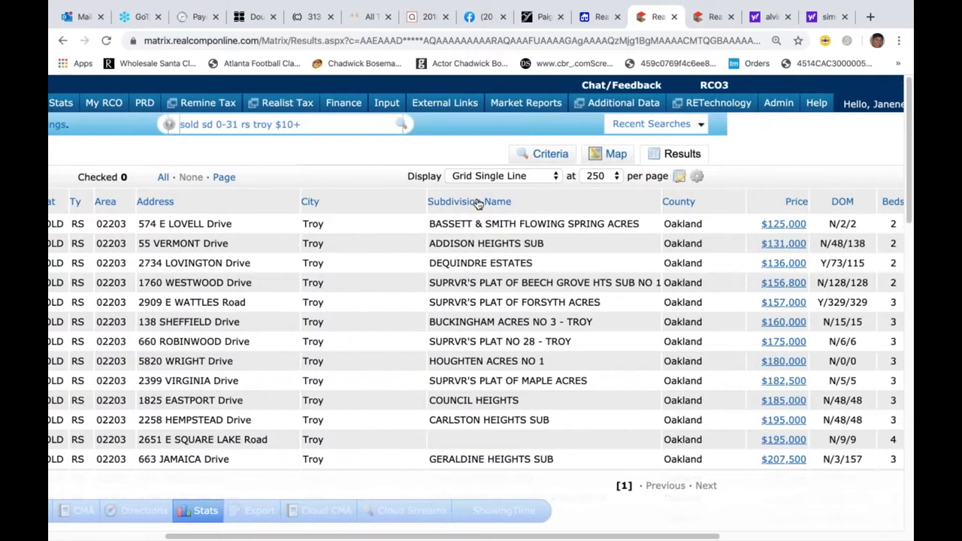
left_click(478, 206)
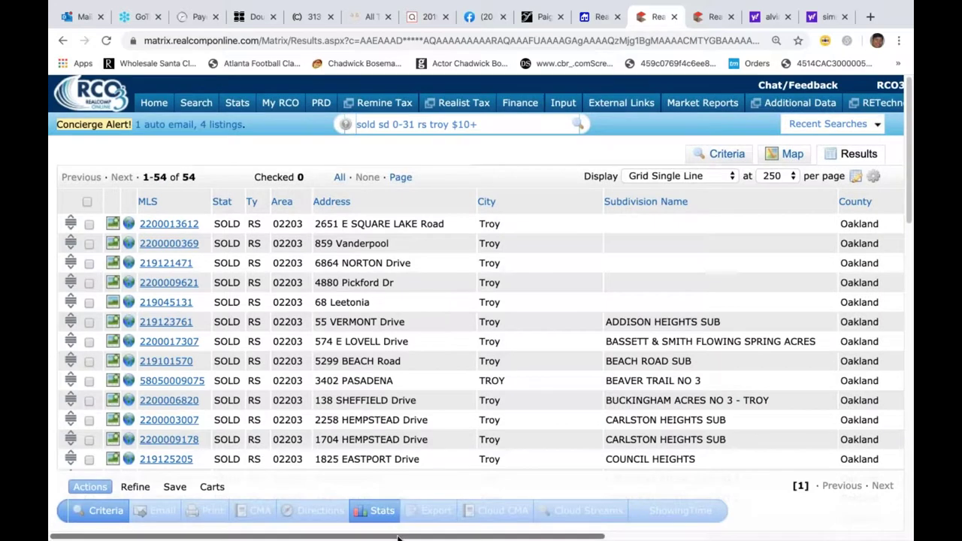
left_click_drag(398, 538, 604, 518)
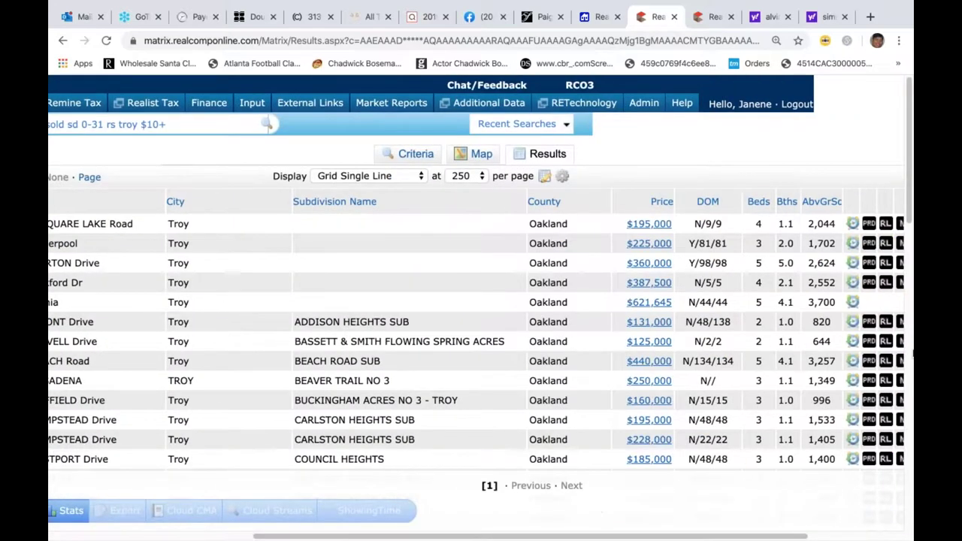
scroll(884, 381, "down", 5)
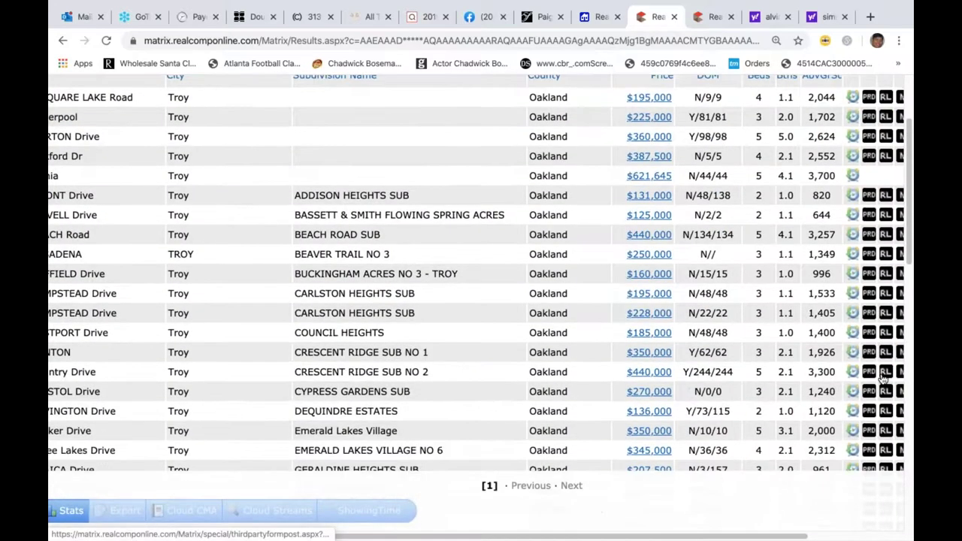
scroll(885, 380, "down", 14)
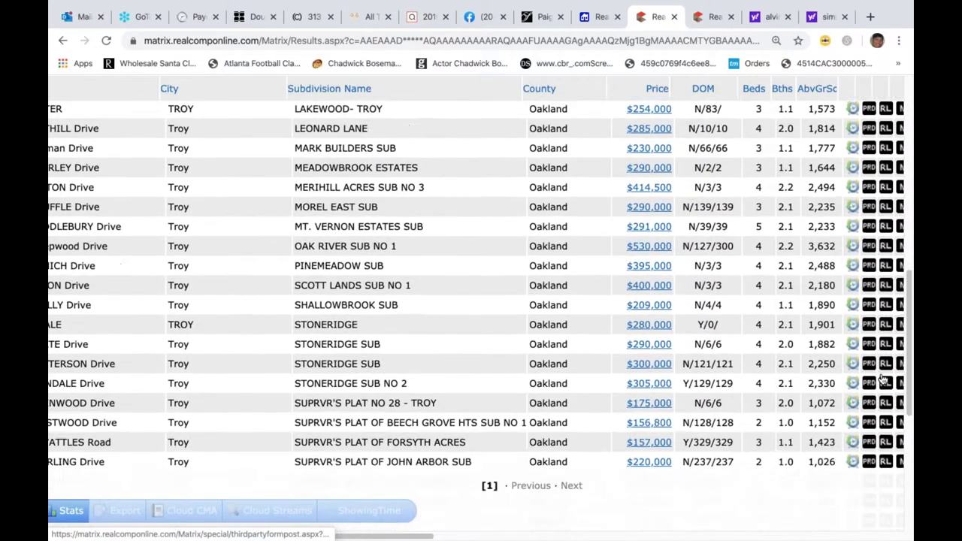
scroll(884, 381, "down", 4)
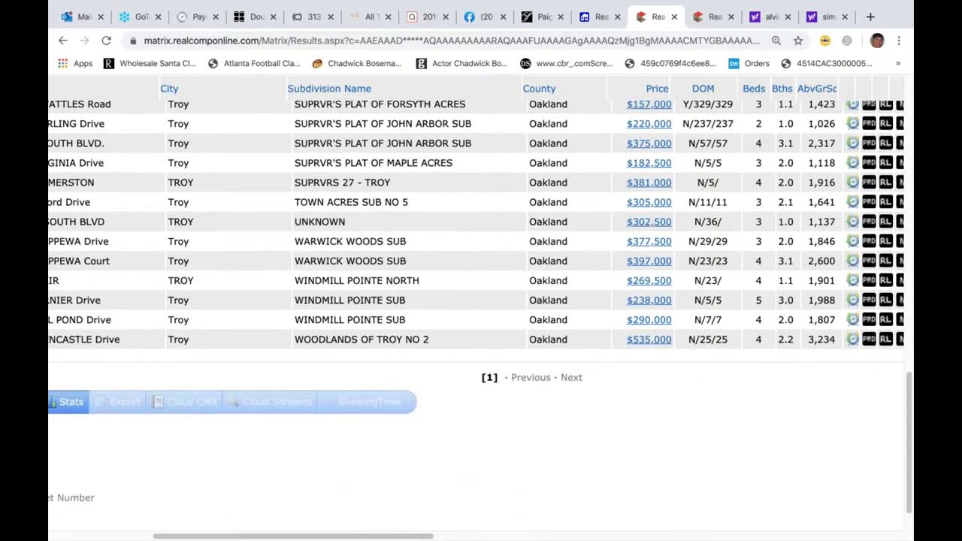
scroll(884, 380, "up", 2)
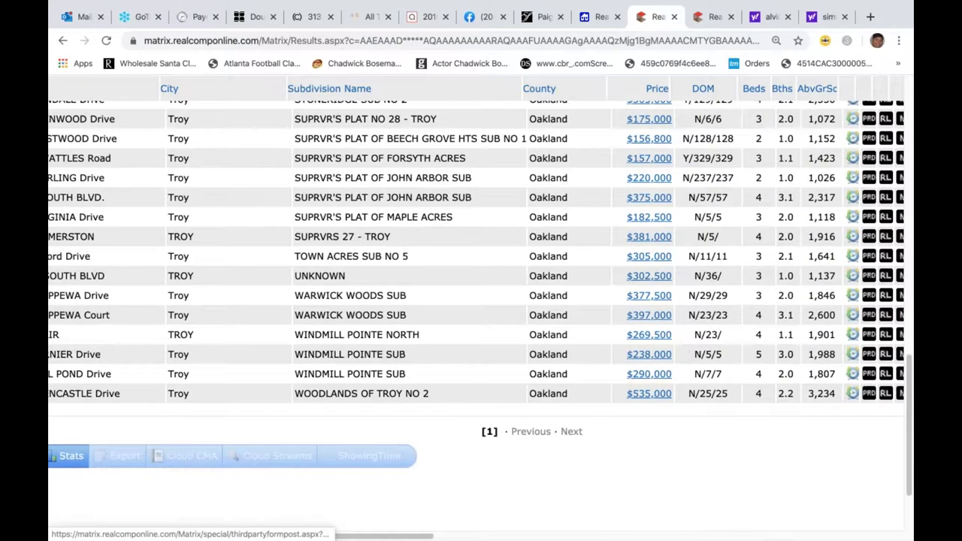
scroll(884, 381, "up", 1)
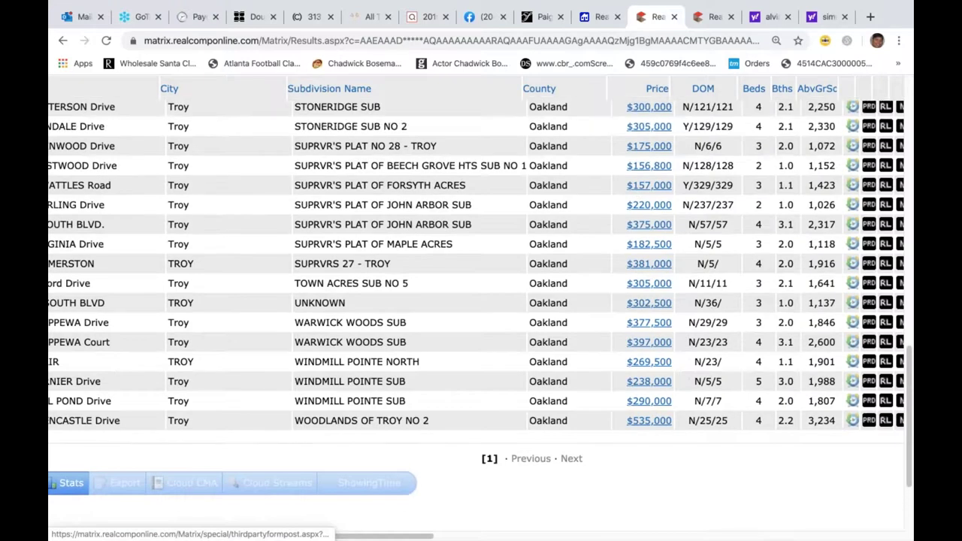
left_click(346, 367)
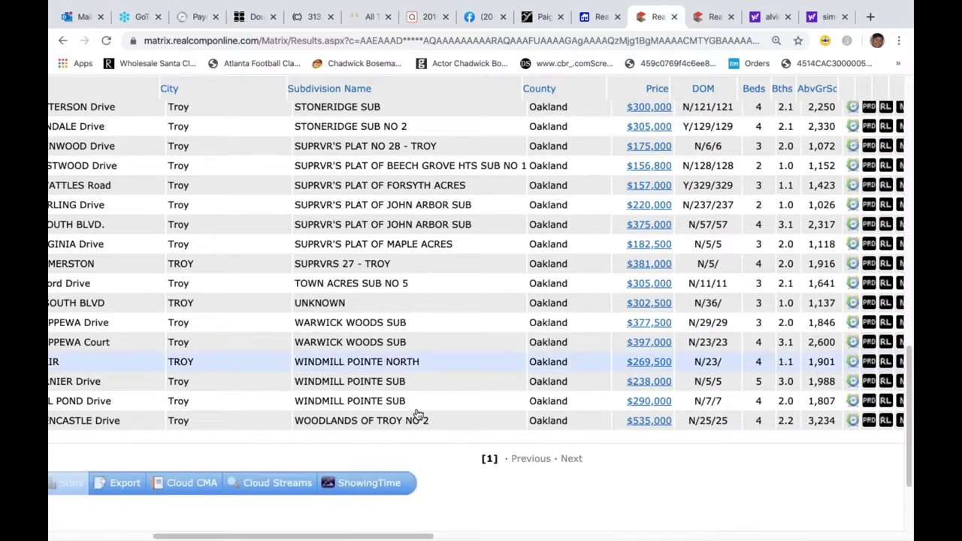
left_click(410, 385)
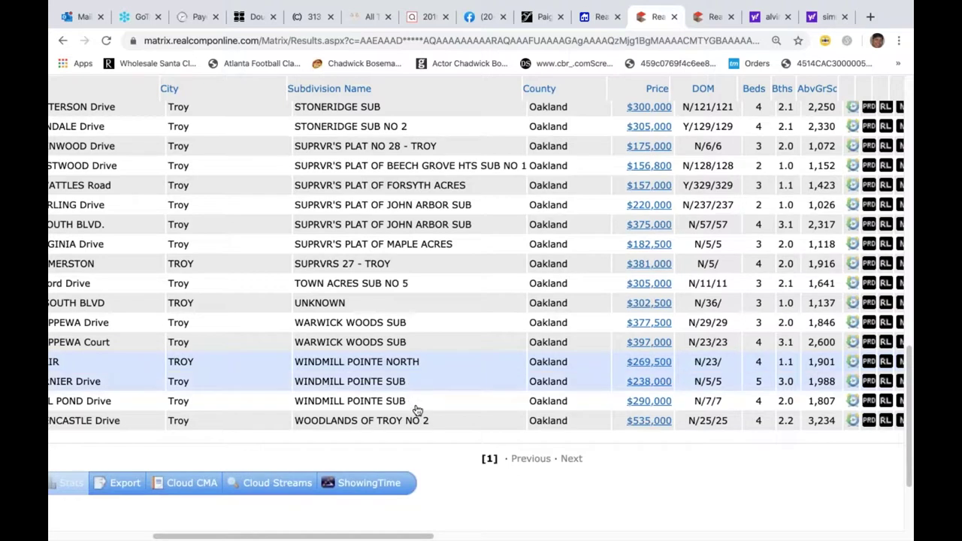
left_click(417, 407)
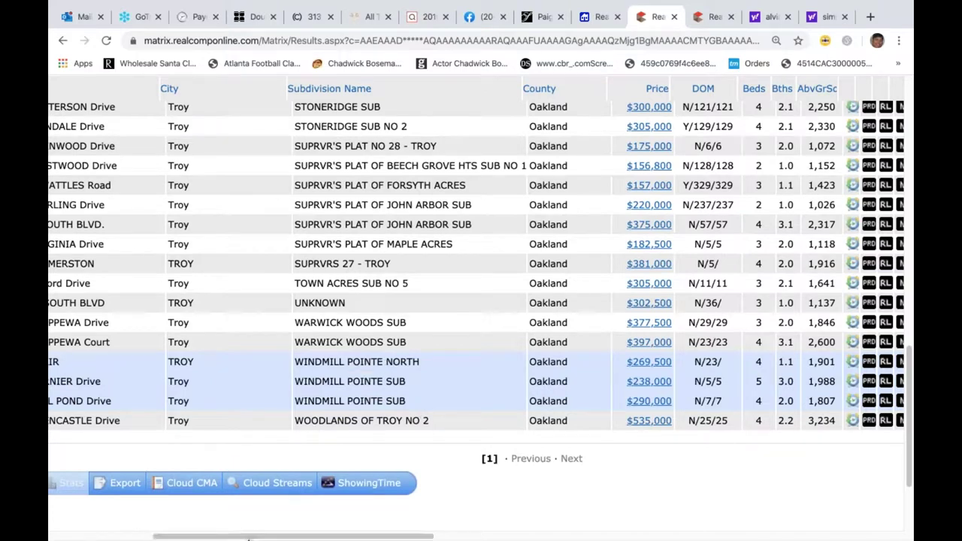
left_click_drag(243, 535, 144, 539)
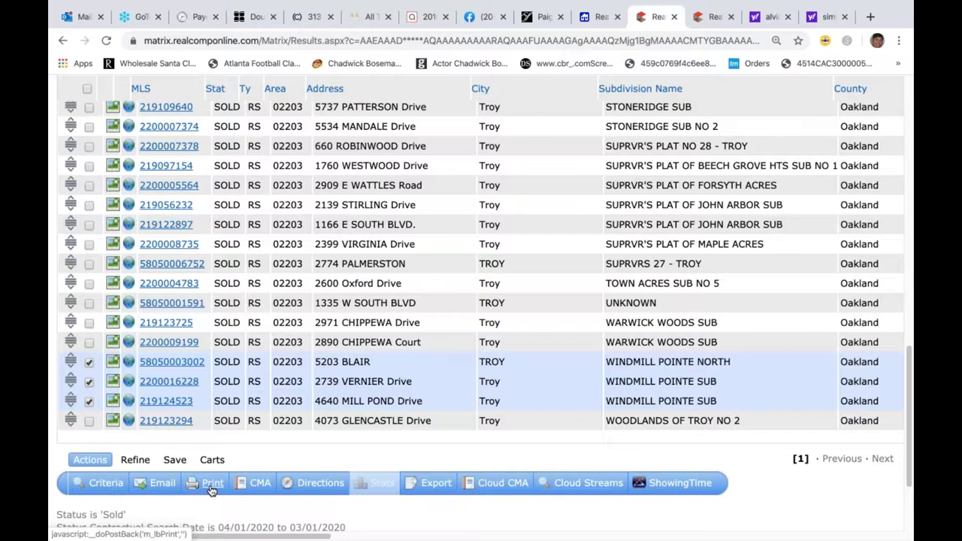
- Print the three checked listings to PDF as Client Flyer, Client Photo Display, Multi-Map and CMA 1-Line (Portrait)
left_click(211, 487)
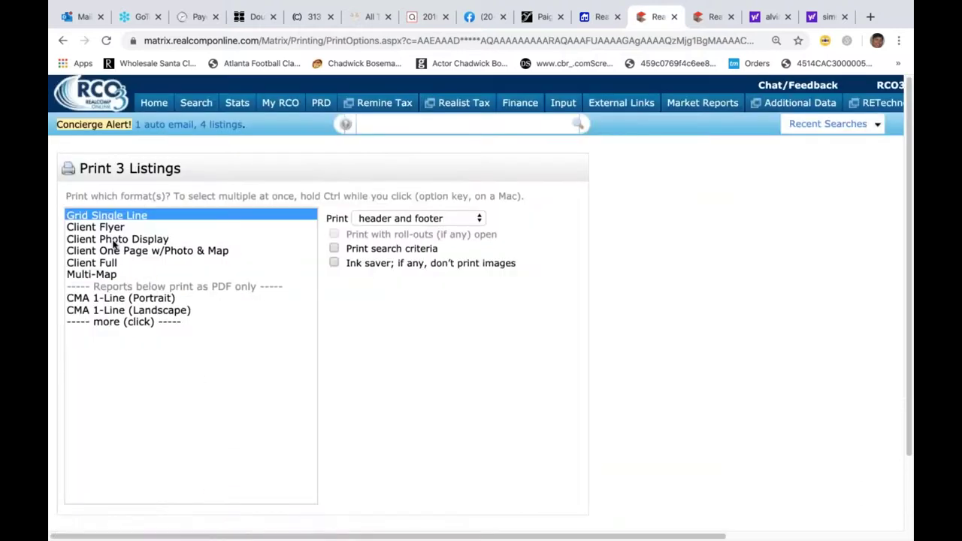
left_click(115, 227)
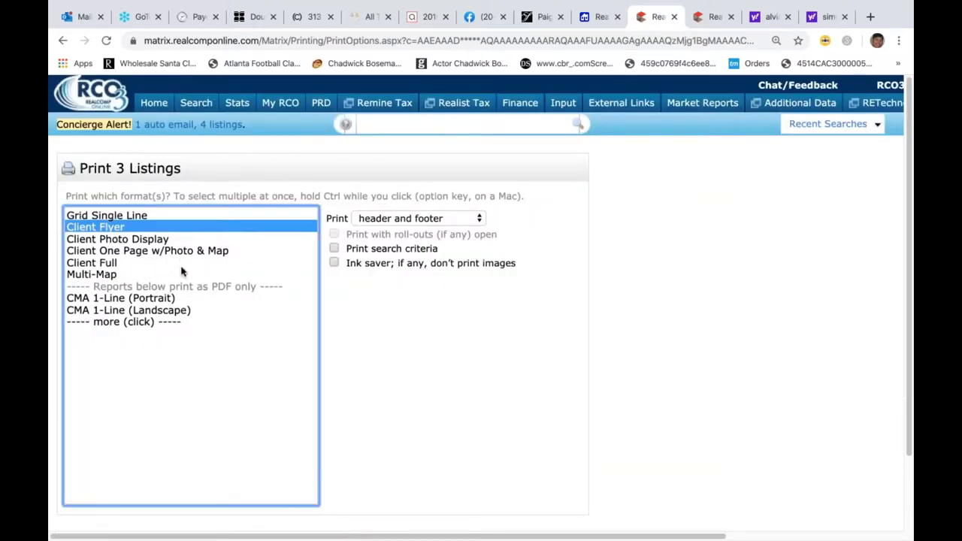
left_click(146, 240, "ctrl")
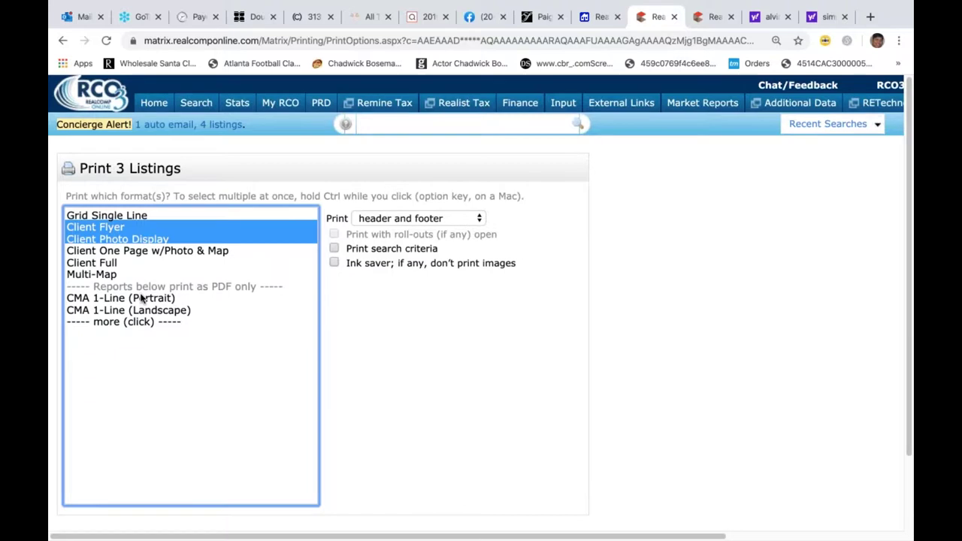
left_click(106, 276, "ctrl")
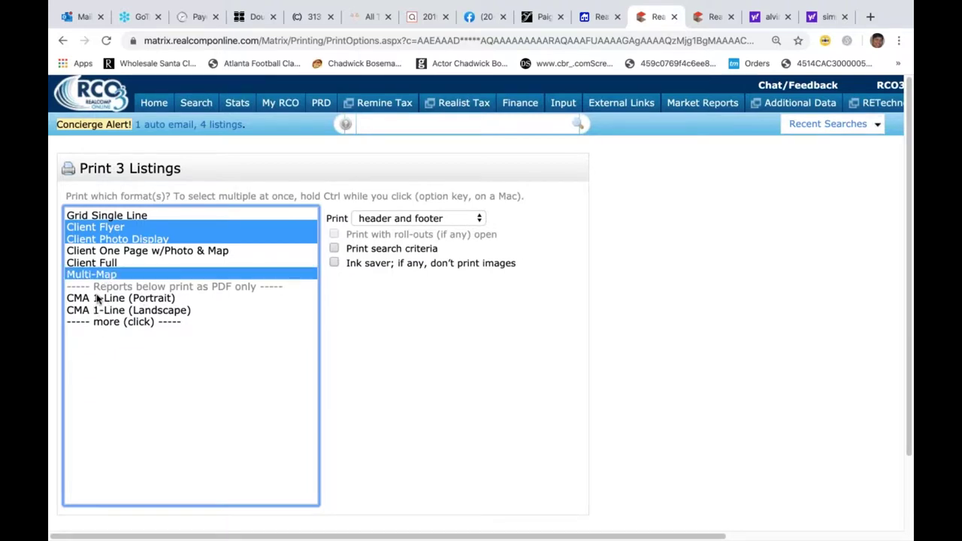
left_click(98, 299, "ctrl")
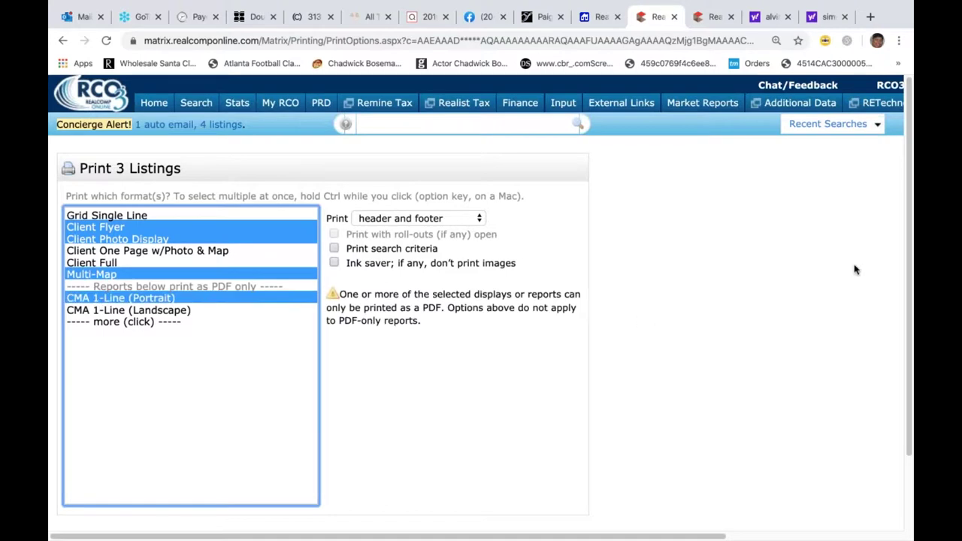
scroll(908, 294, "down", 2)
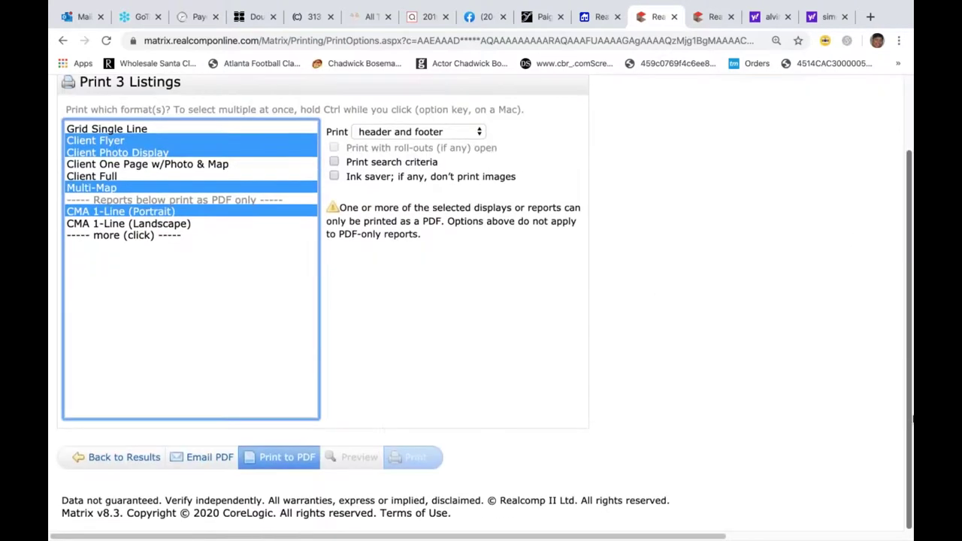
left_click(276, 462)
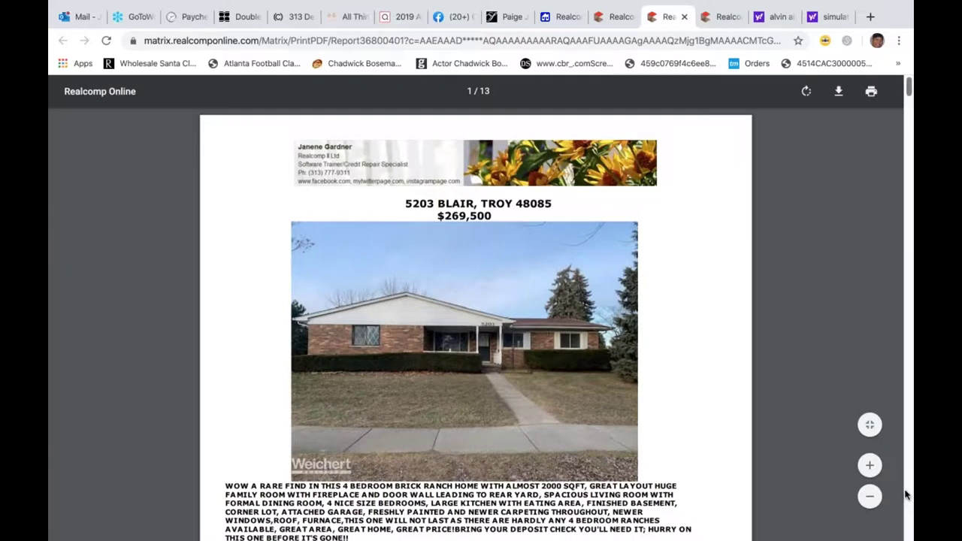
scroll(907, 494, "down", 2)
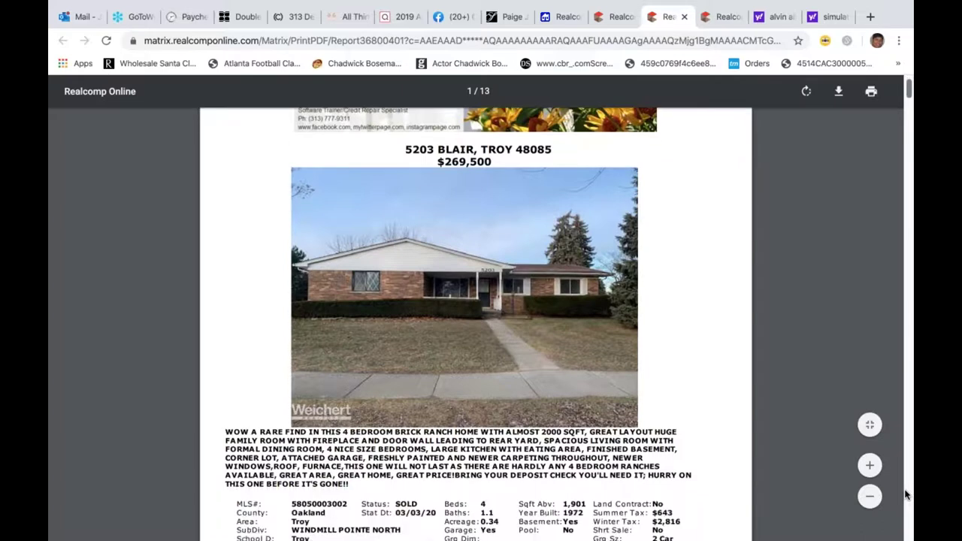
scroll(907, 494, "down", 5)
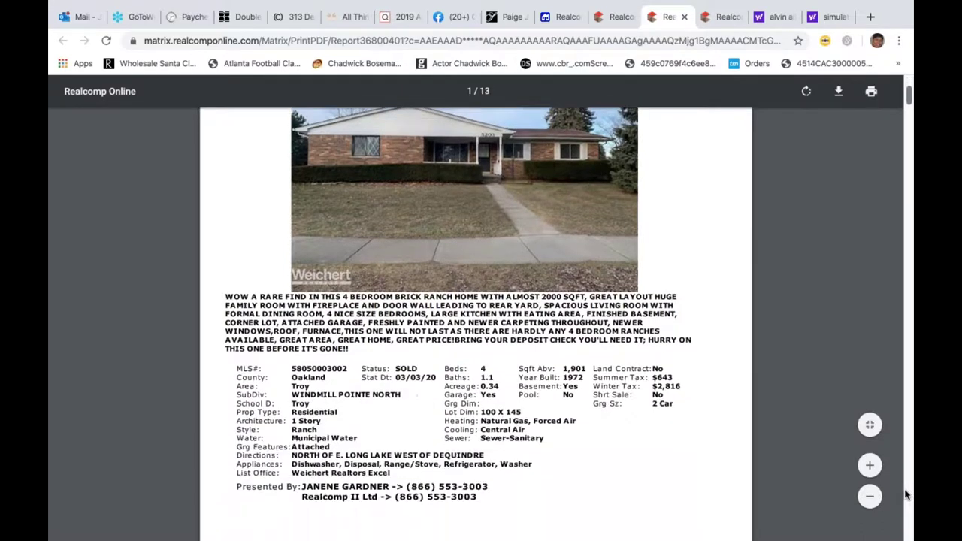
scroll(907, 494, "down", 3)
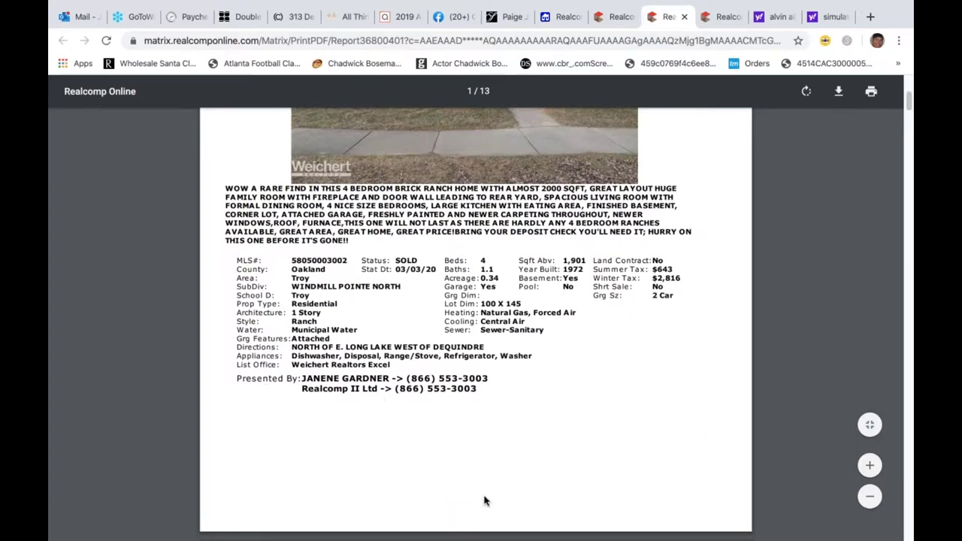
scroll(484, 501, "down", 5)
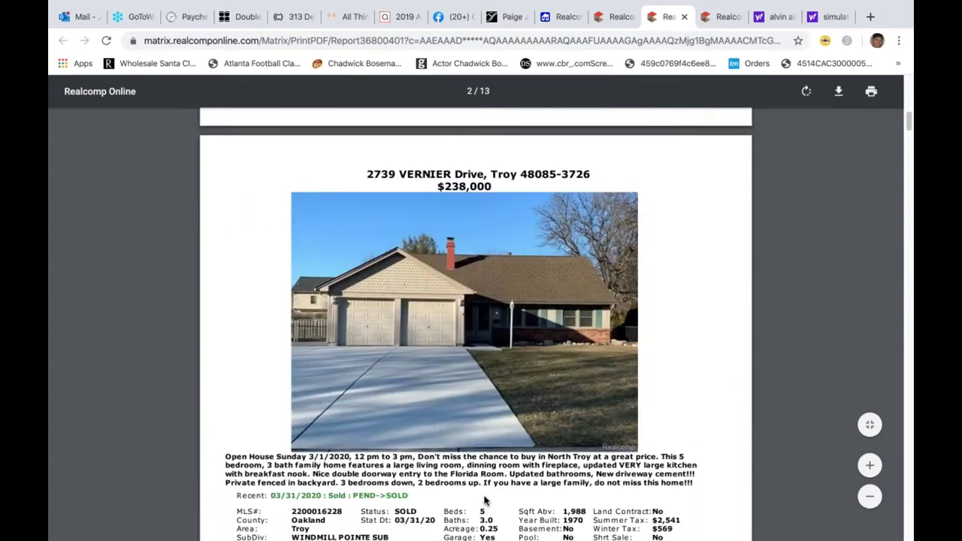
scroll(485, 502, "down", 7)
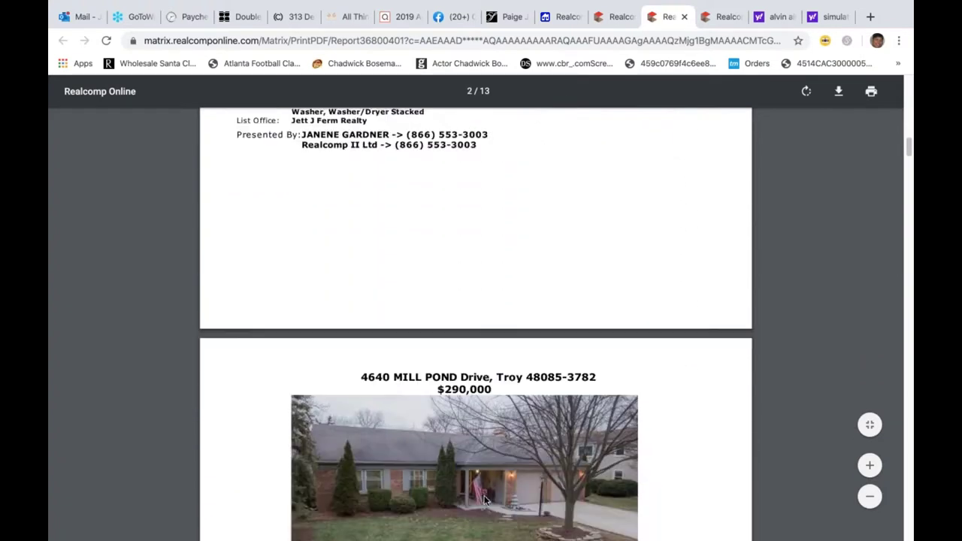
scroll(485, 502, "down", 5)
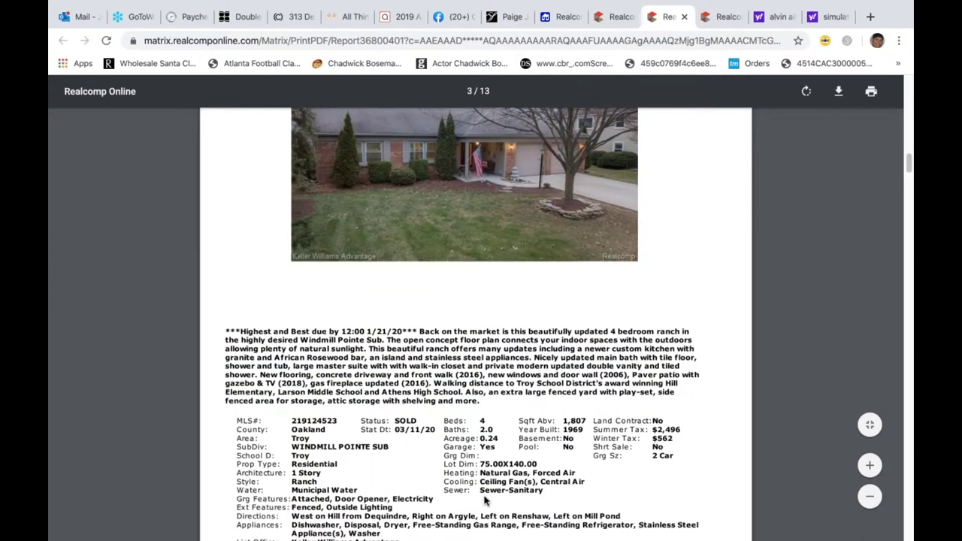
scroll(485, 502, "down", 5)
scroll(485, 501, "down", 3)
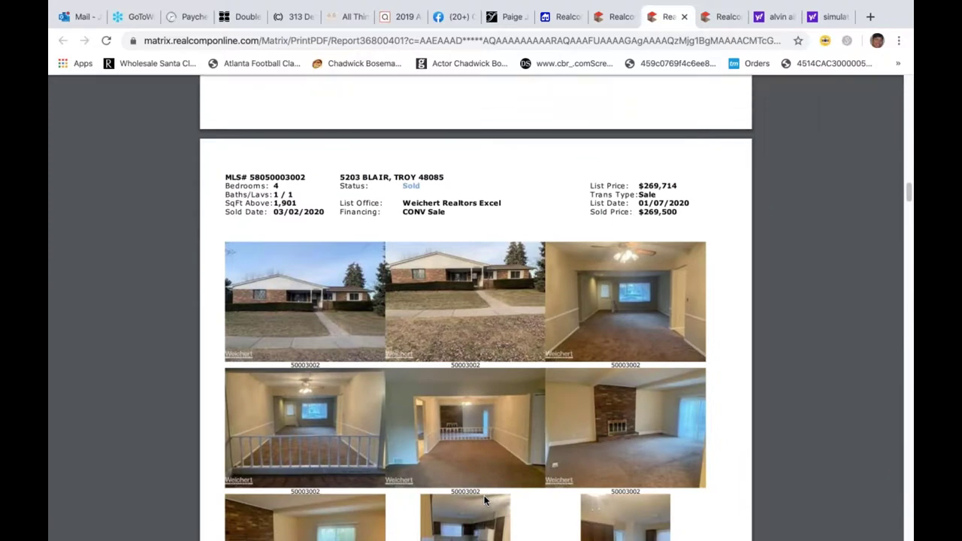
- Scroll down through the rest of the comps PDF to the CMA summary
scroll(484, 501, "down", 1)
scroll(485, 501, "down", 3)
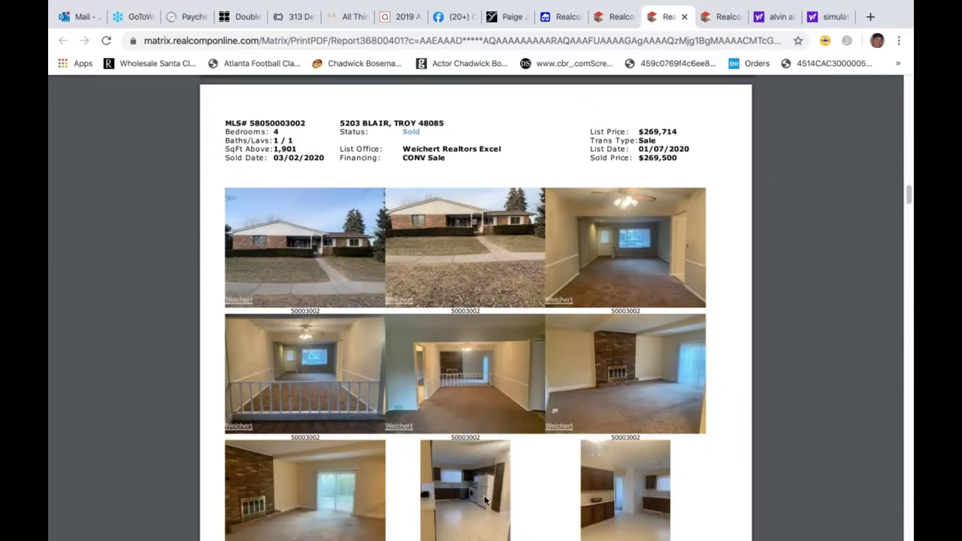
scroll(485, 502, "down", 3)
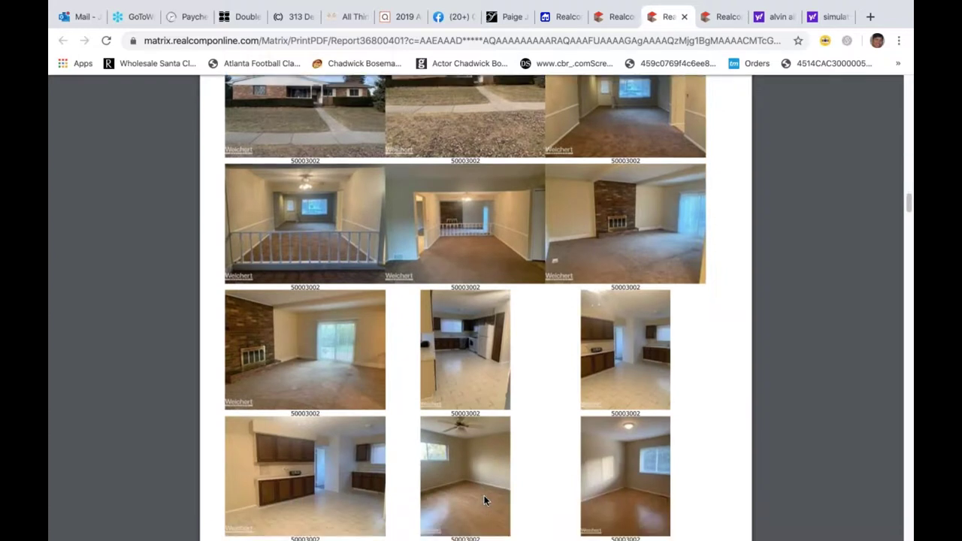
scroll(484, 502, "down", 10)
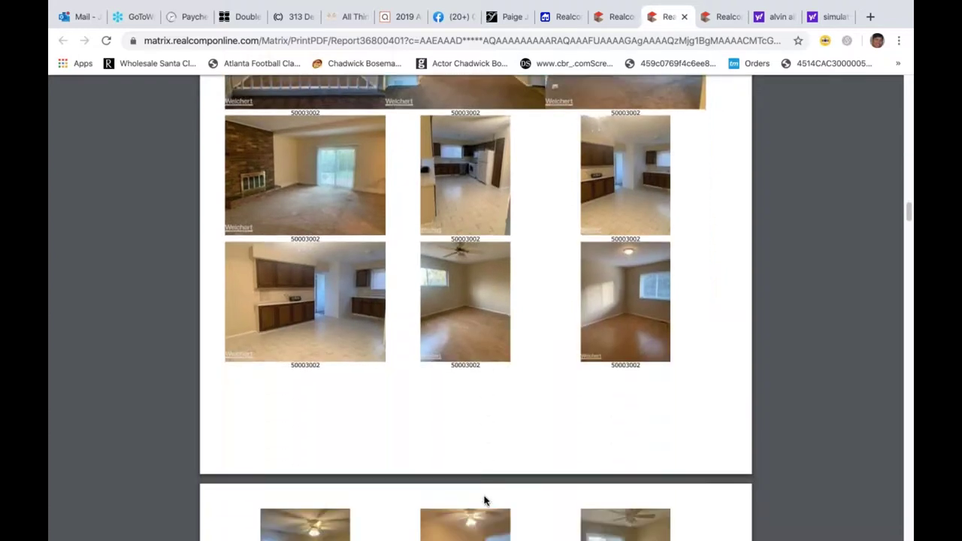
scroll(485, 502, "down", 2)
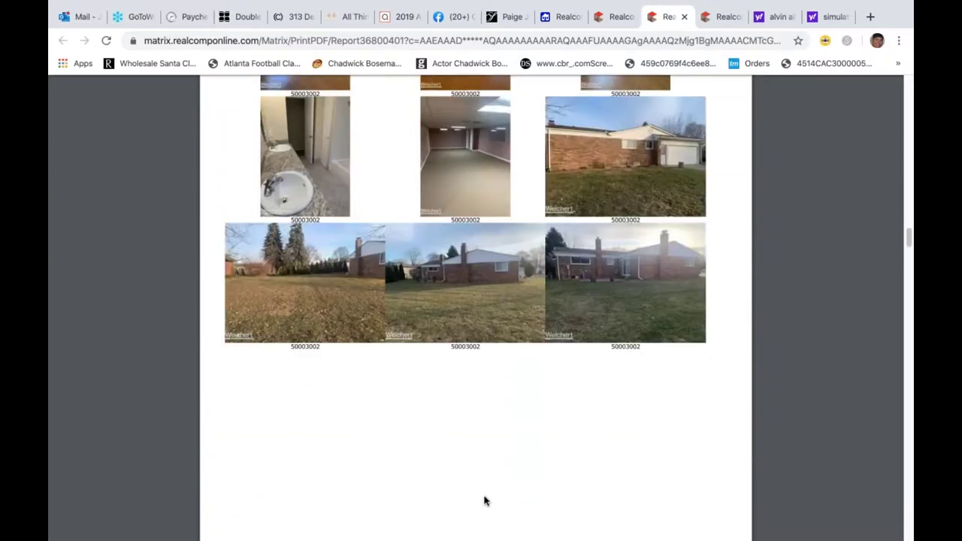
scroll(485, 502, "down", 6)
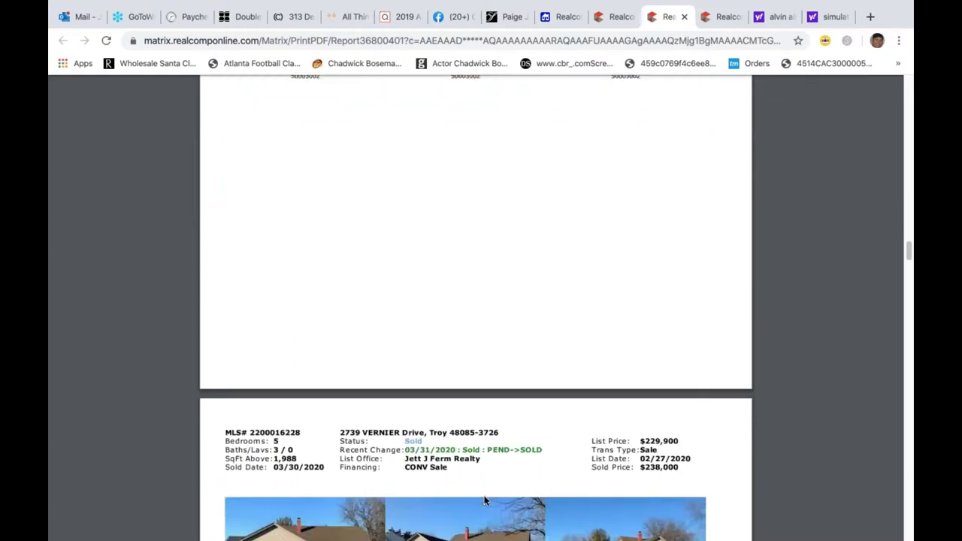
scroll(484, 502, "down", 7)
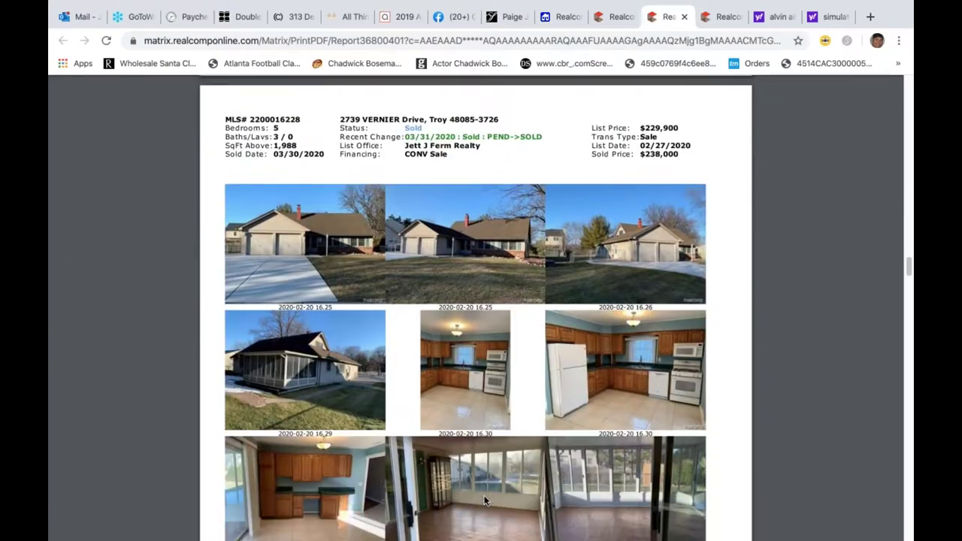
scroll(484, 502, "down", 1)
scroll(485, 502, "up", 1)
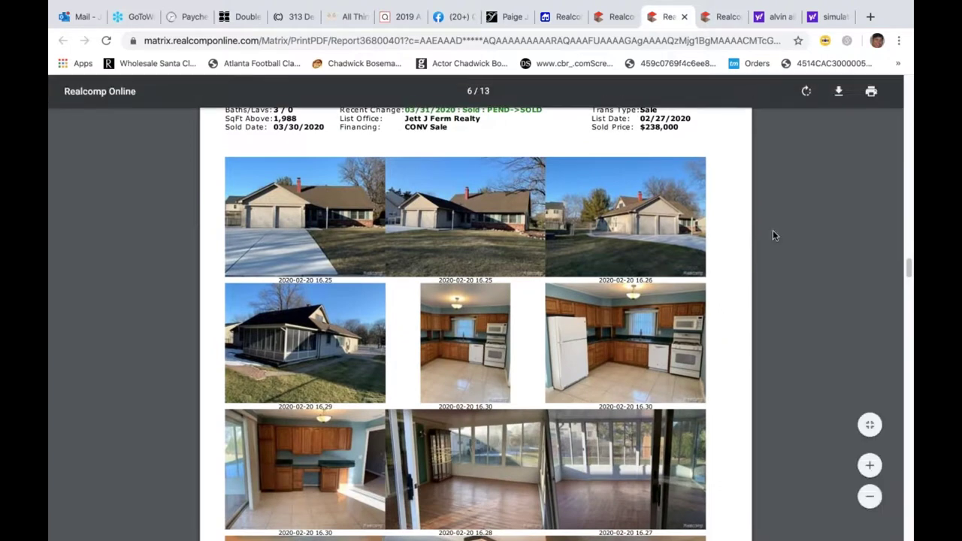
scroll(773, 231, "up", 1)
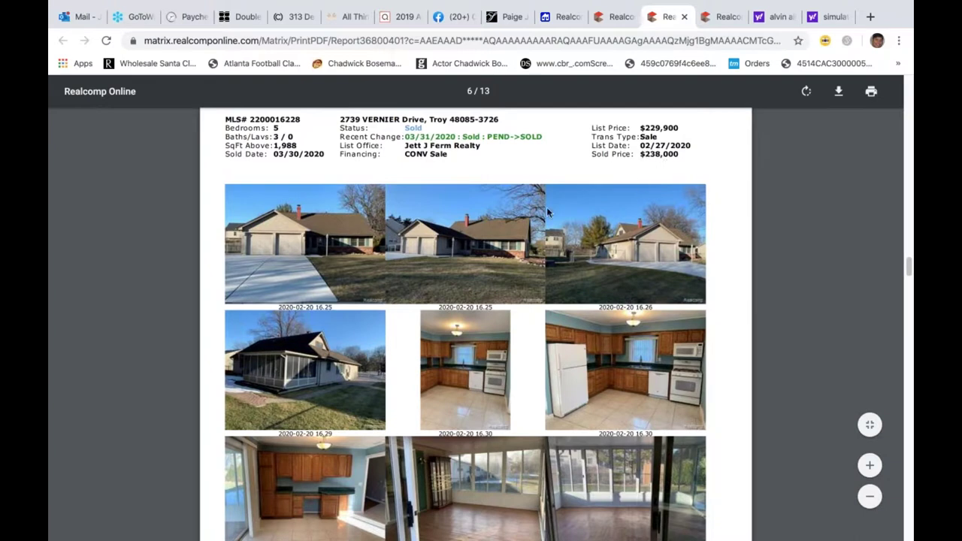
scroll(546, 213, "down", 1)
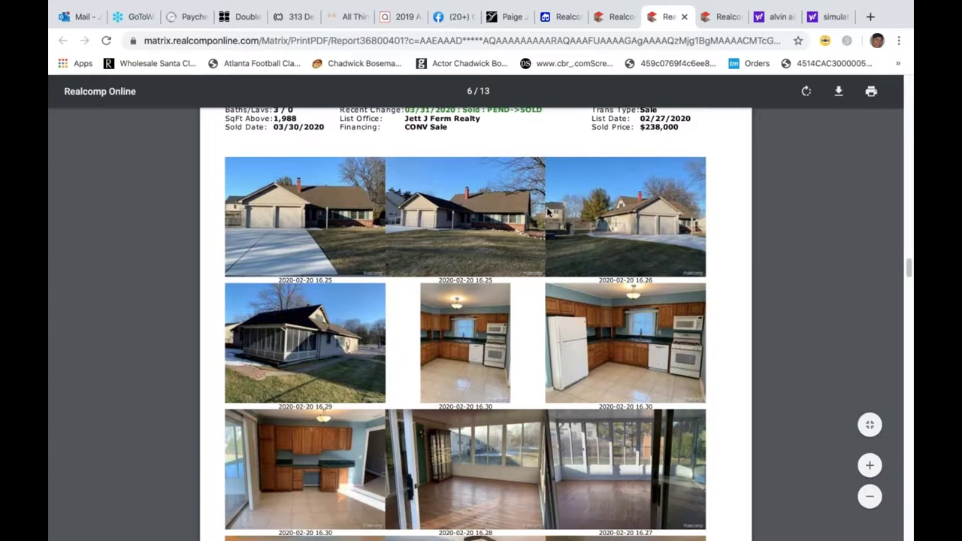
scroll(547, 213, "down", 10)
scroll(547, 212, "down", 15)
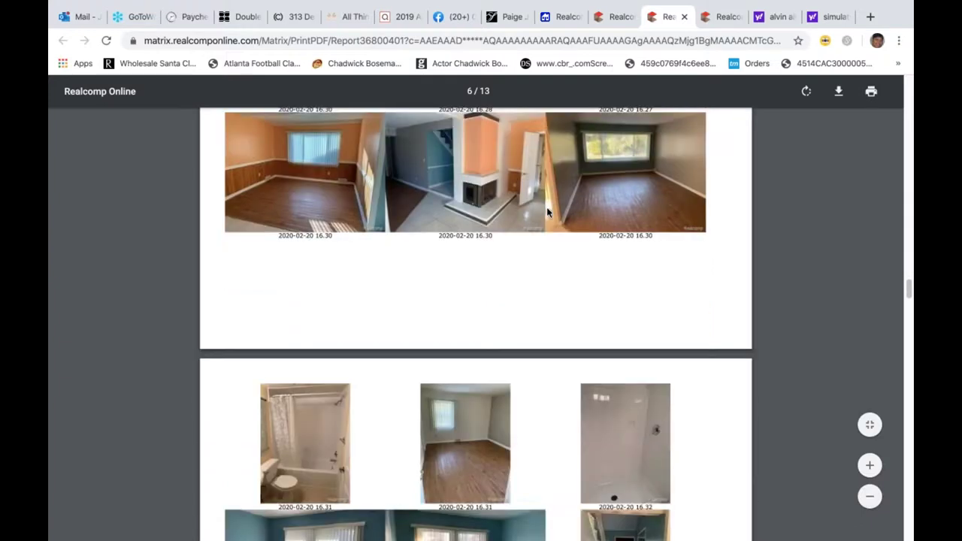
scroll(547, 213, "down", 12)
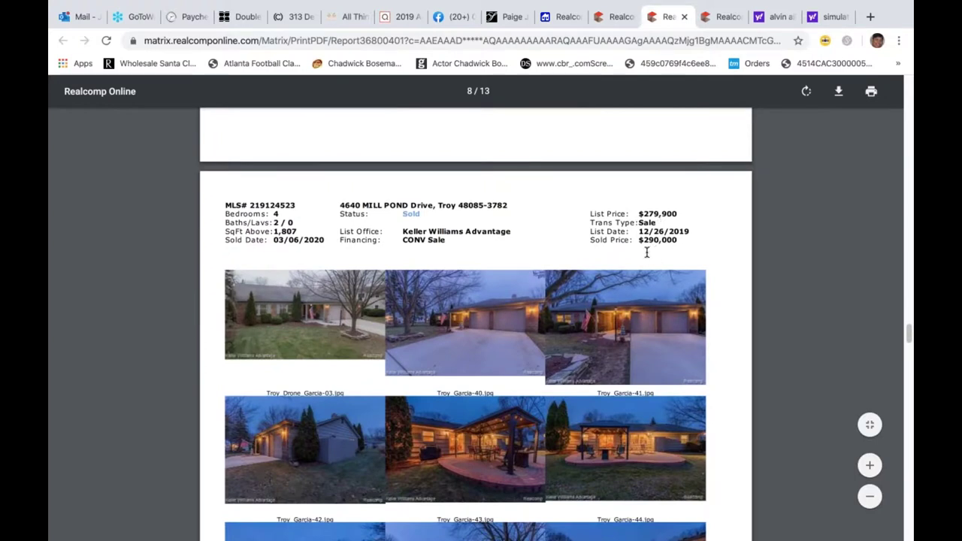
scroll(646, 253, "down", 5)
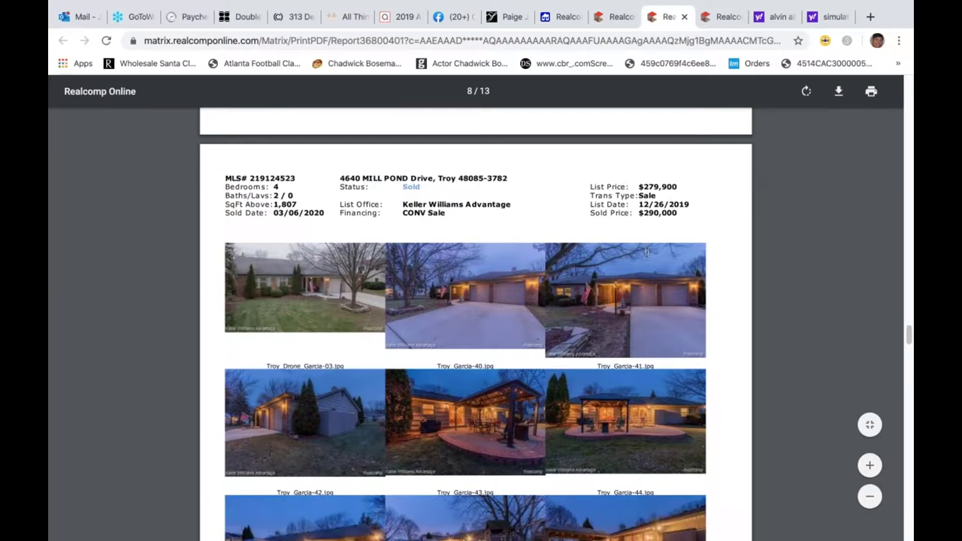
scroll(647, 253, "down", 2)
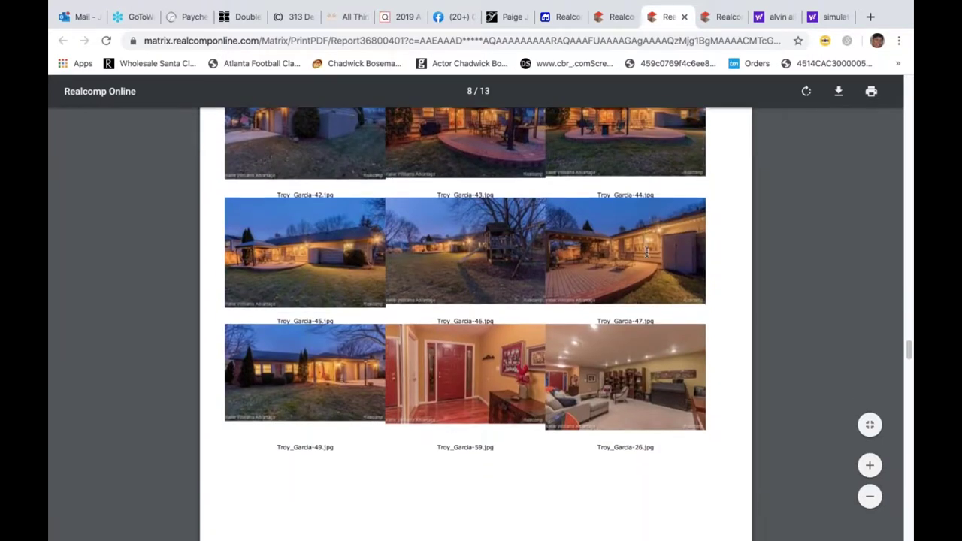
scroll(646, 253, "down", 5)
scroll(647, 253, "down", 12)
scroll(646, 253, "down", 12)
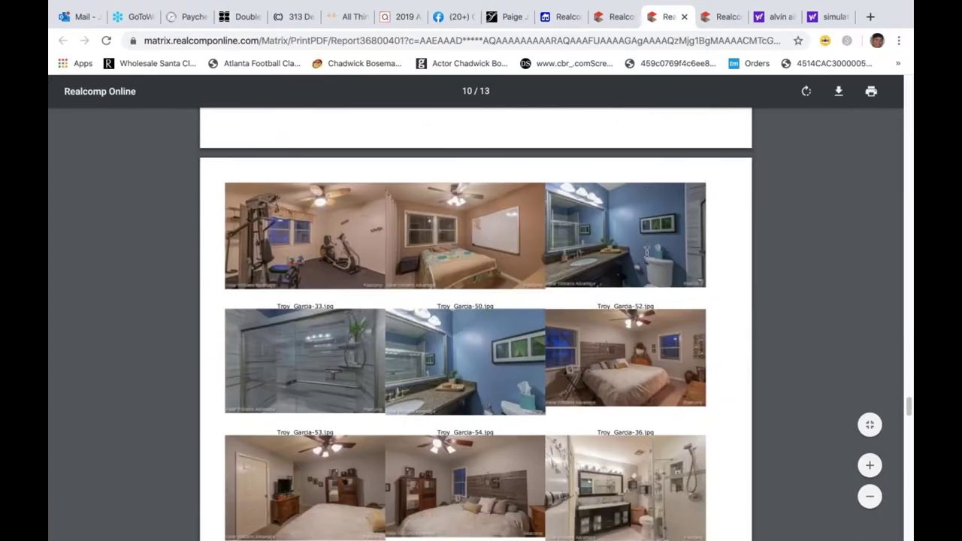
scroll(647, 253, "down", 12)
scroll(647, 253, "down", 12)
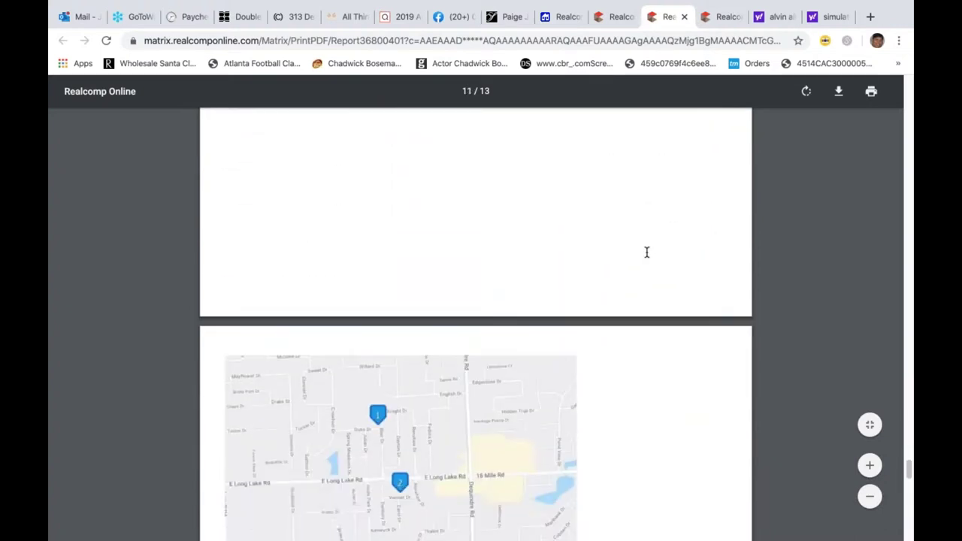
scroll(647, 253, "down", 6)
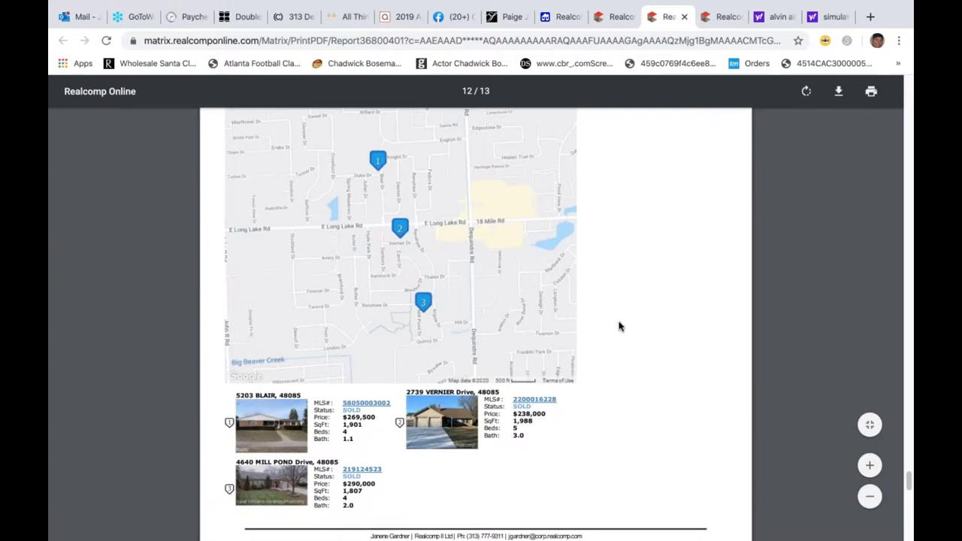
scroll(619, 326, "down", 6)
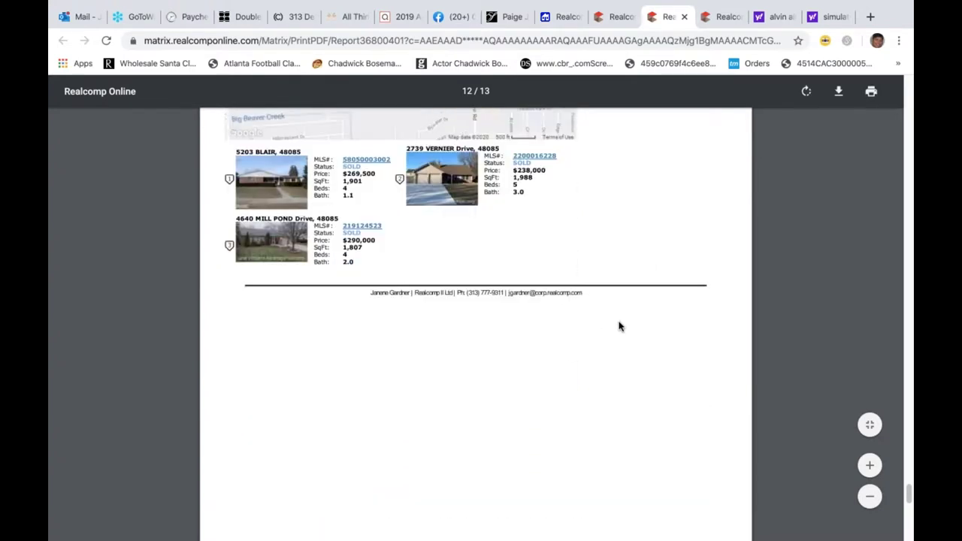
scroll(620, 326, "down", 5)
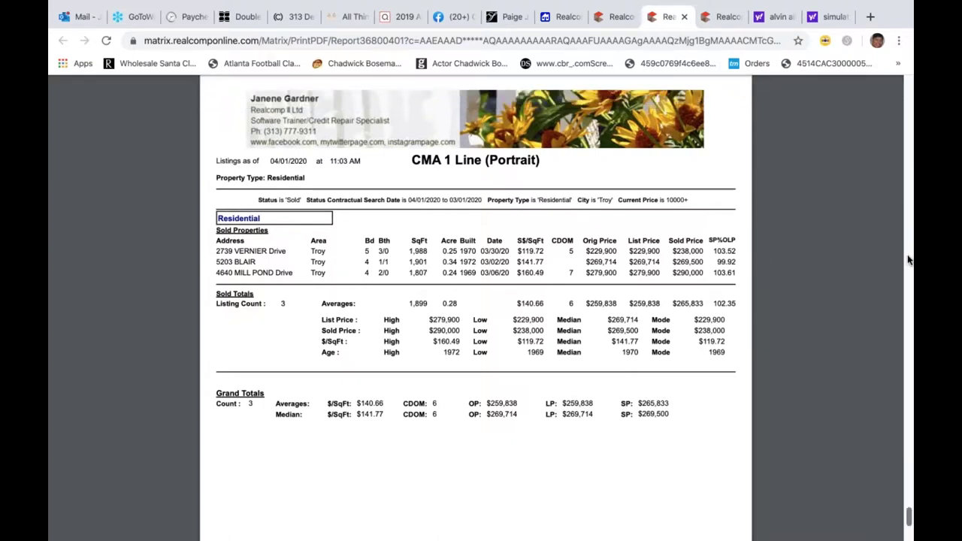
scroll(908, 261, "up", 5)
scroll(908, 255, "up", 20)
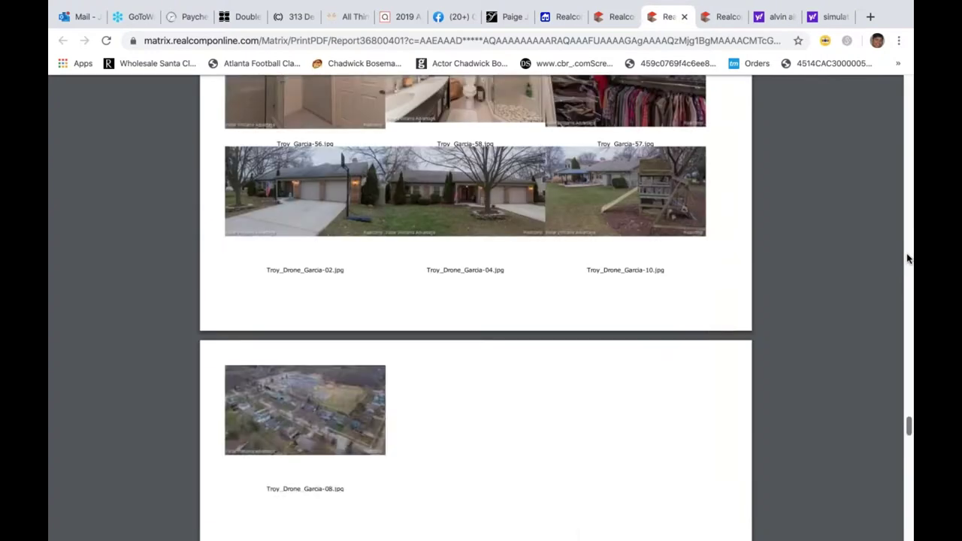
scroll(908, 245, "up", 5)
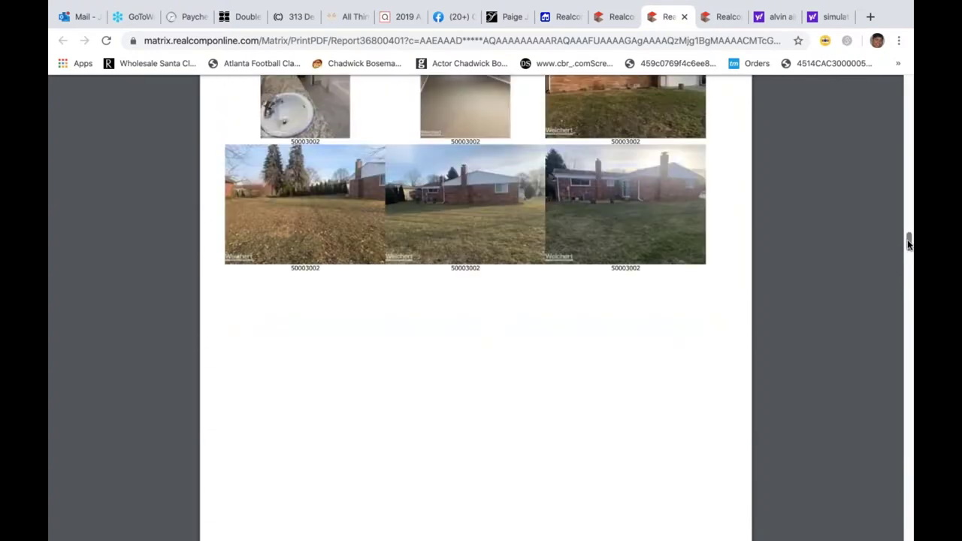
scroll(909, 243, "up", 10)
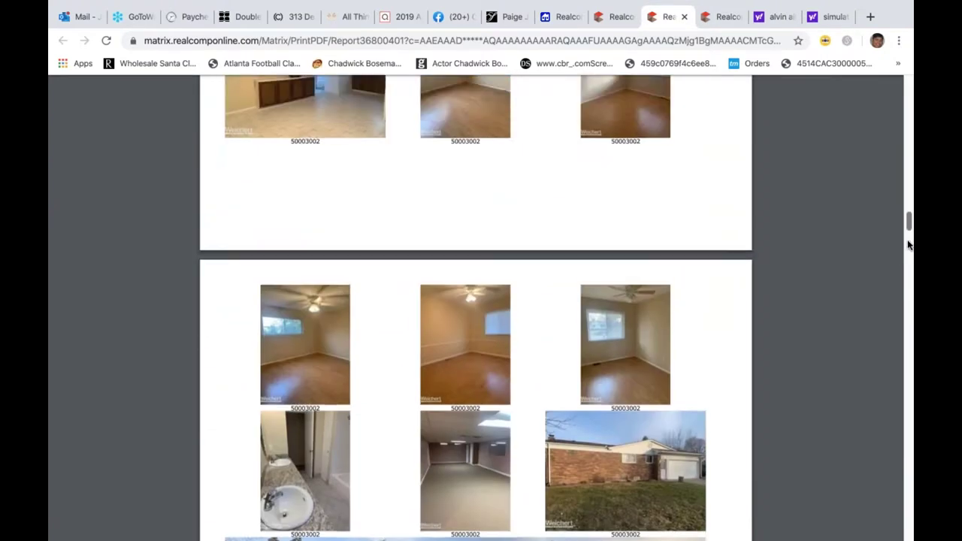
scroll(908, 245, "up", 10)
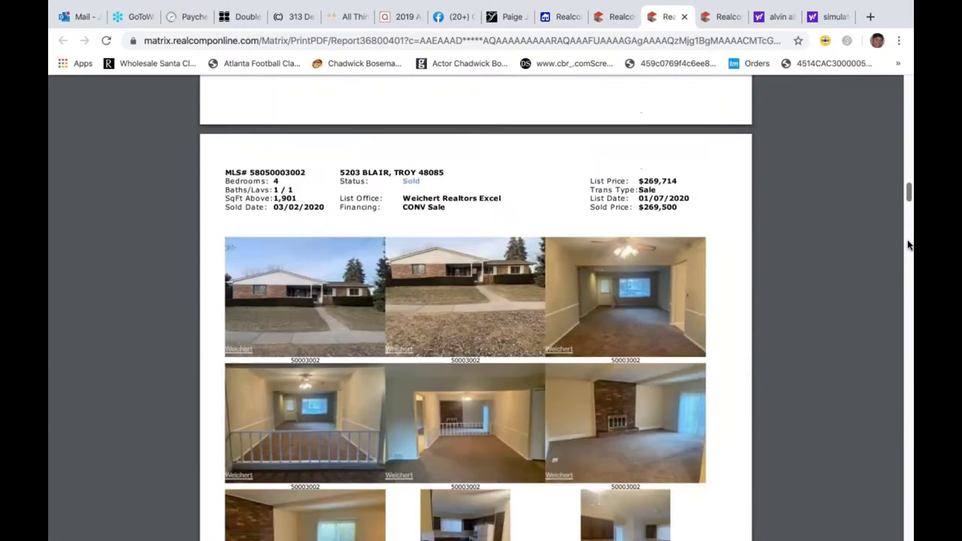
scroll(908, 245, "up", 10)
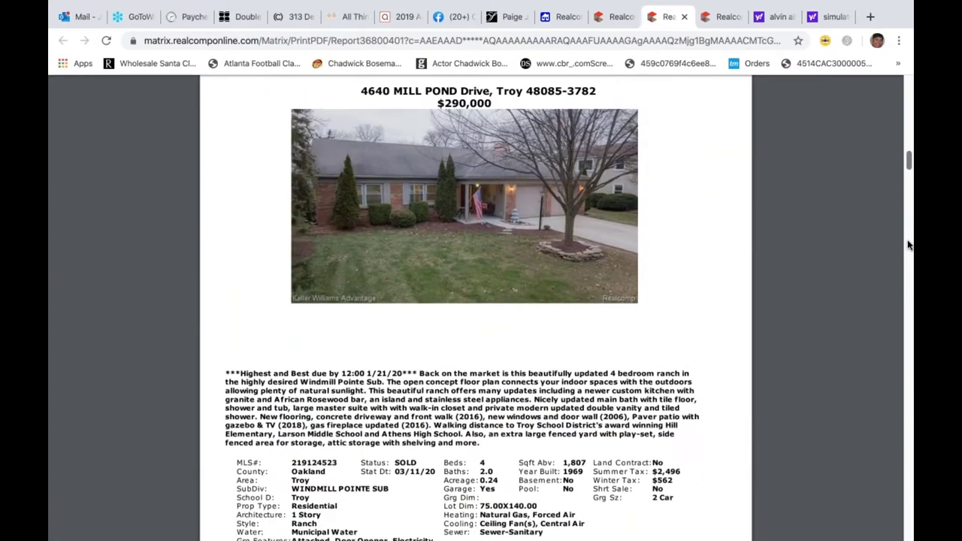
scroll(908, 245, "up", 10)
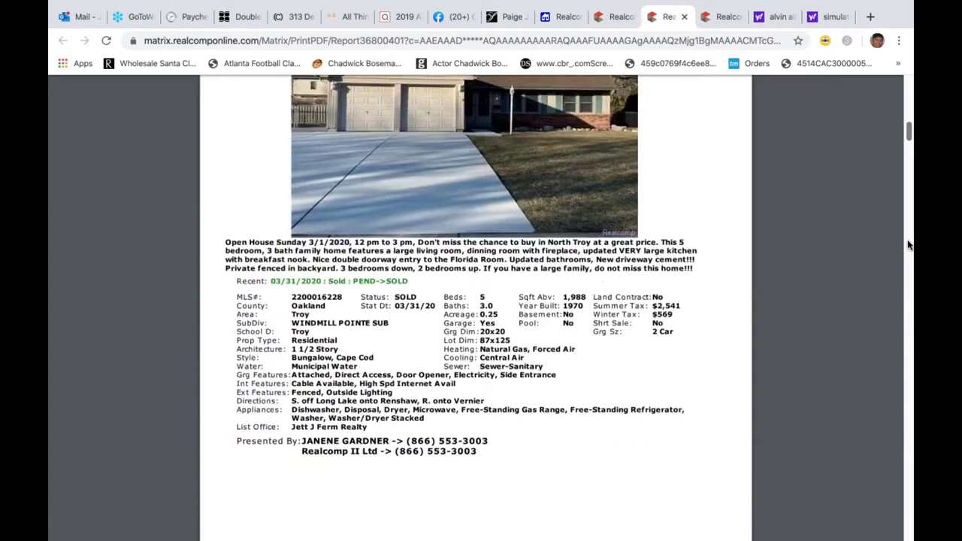
- Close the PDF, return to the Troy results and rerun the search as 'sold sd 0-60 rs troy $10+'
left_click(684, 16)
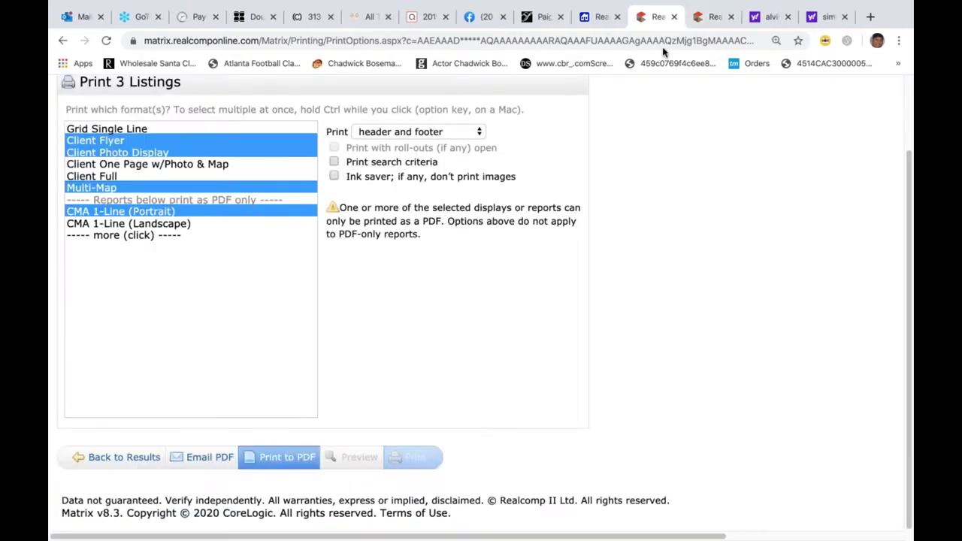
left_click(108, 460)
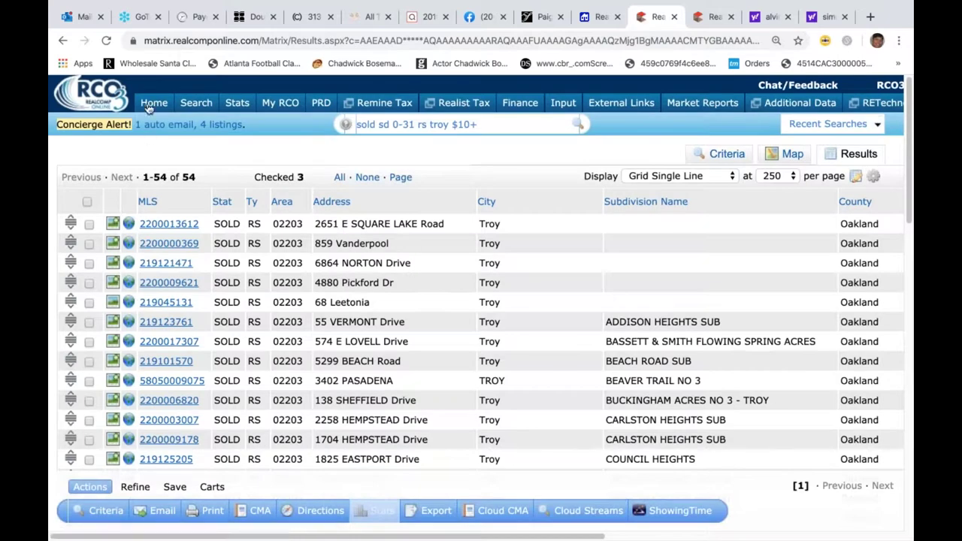
left_click(413, 125)
key("BackSpace")
type("10")
key("Return")
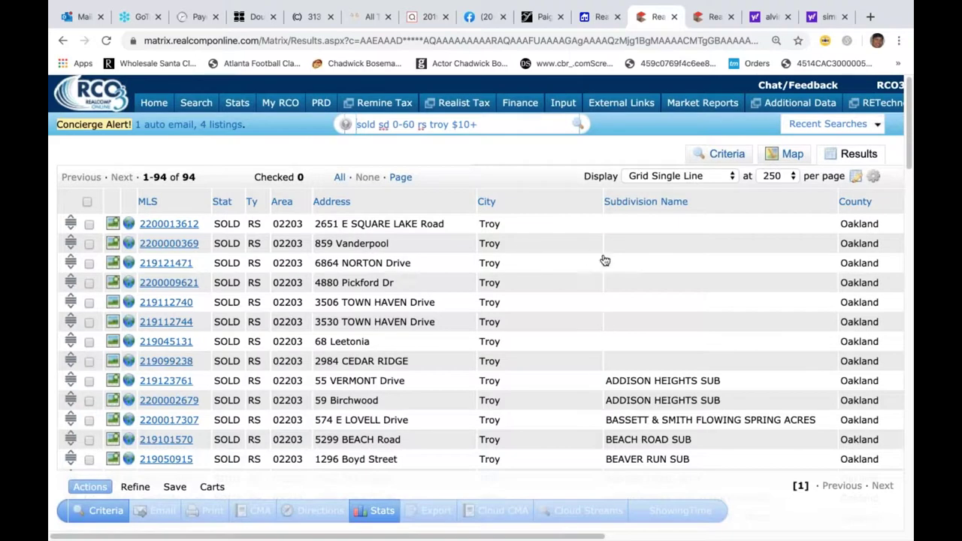
- From the home dashboard, run the quick search 'sold sd 0-90 01121 rs' for Brighton sales
left_click(151, 106)
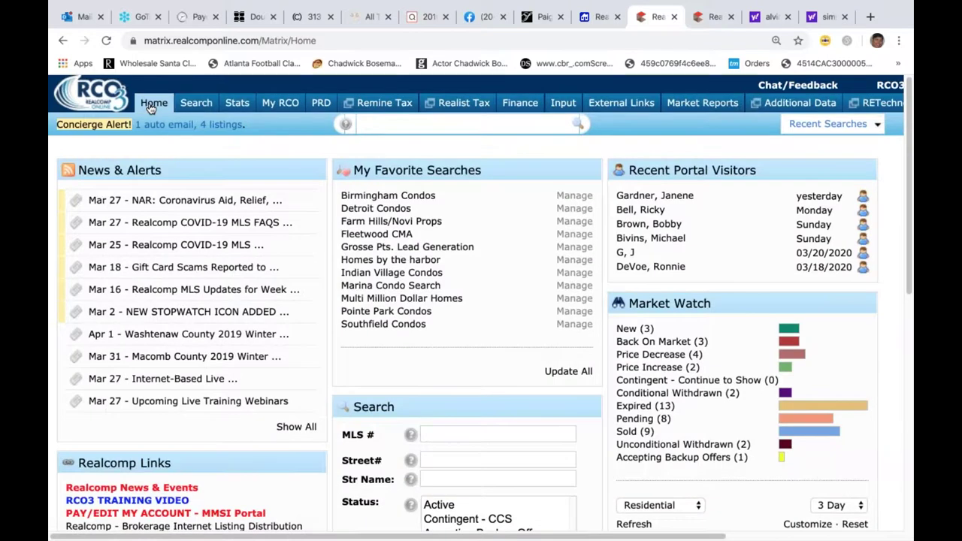
mouse_move(868, 114)
scroll(385, 118, "down", 6)
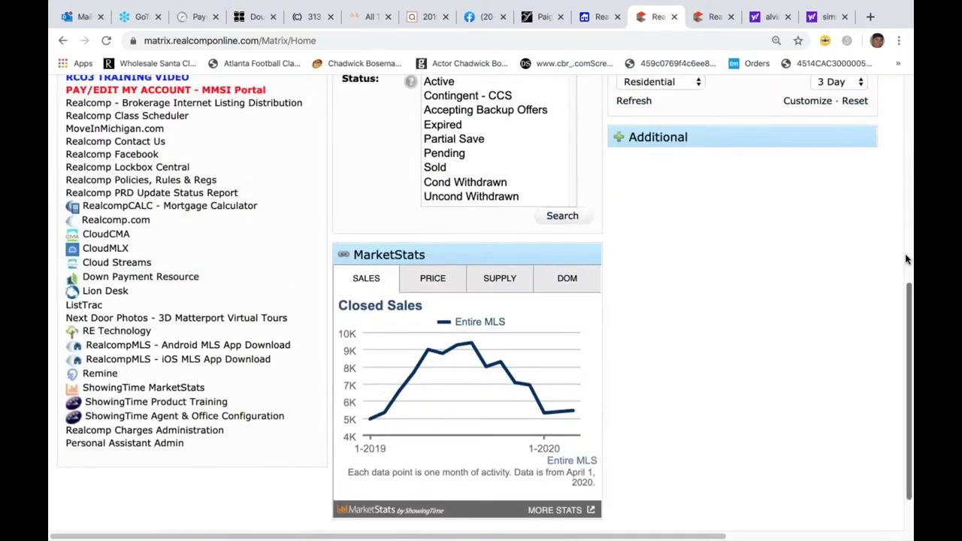
scroll(907, 260, "up", 6)
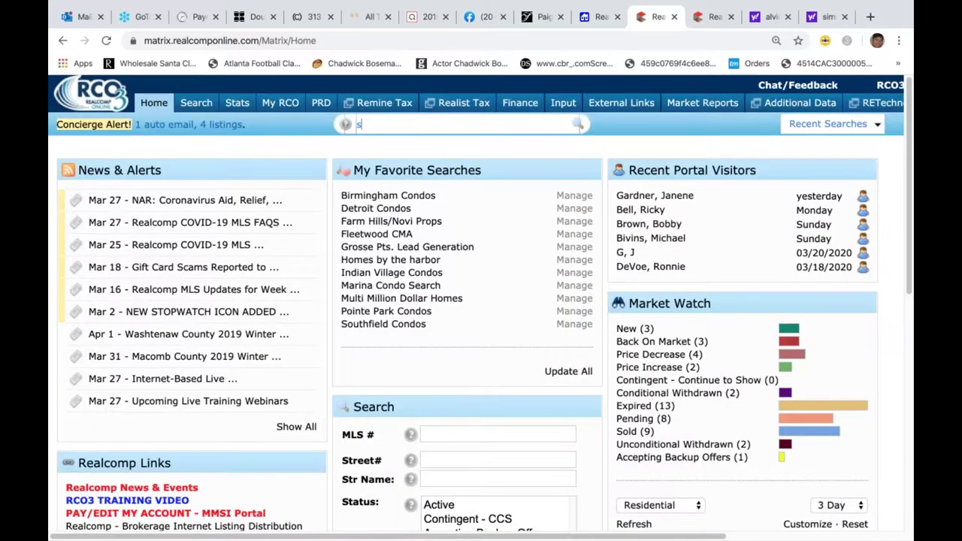
type("d sd")
type("0-90")
type("1121 rs")
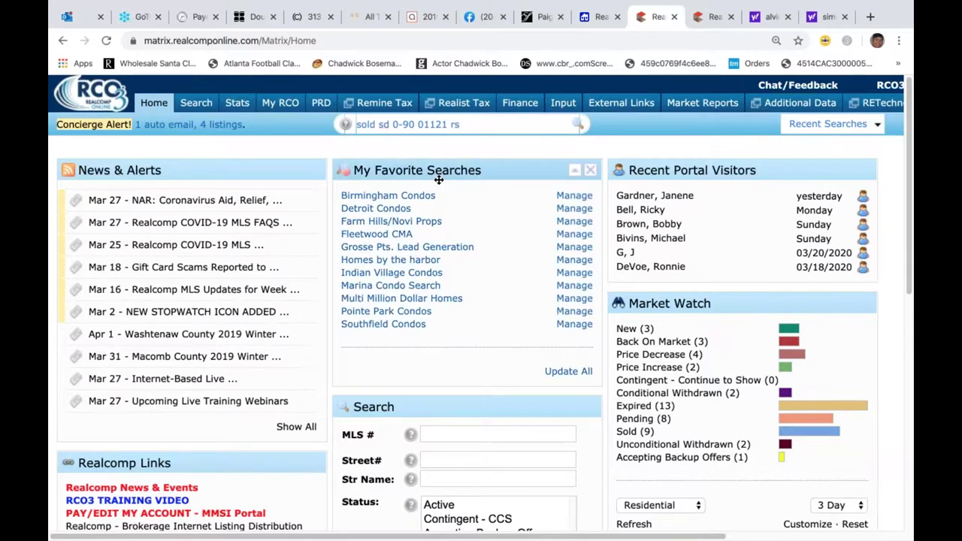
key("Return")
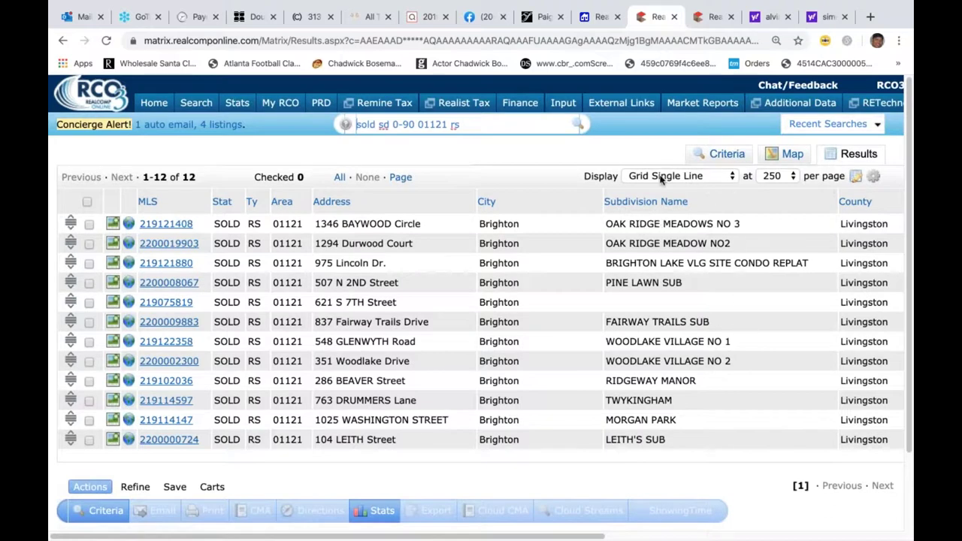
- Sort the results by Subdivision Name and widen the search to 0-180 days
left_click(650, 208)
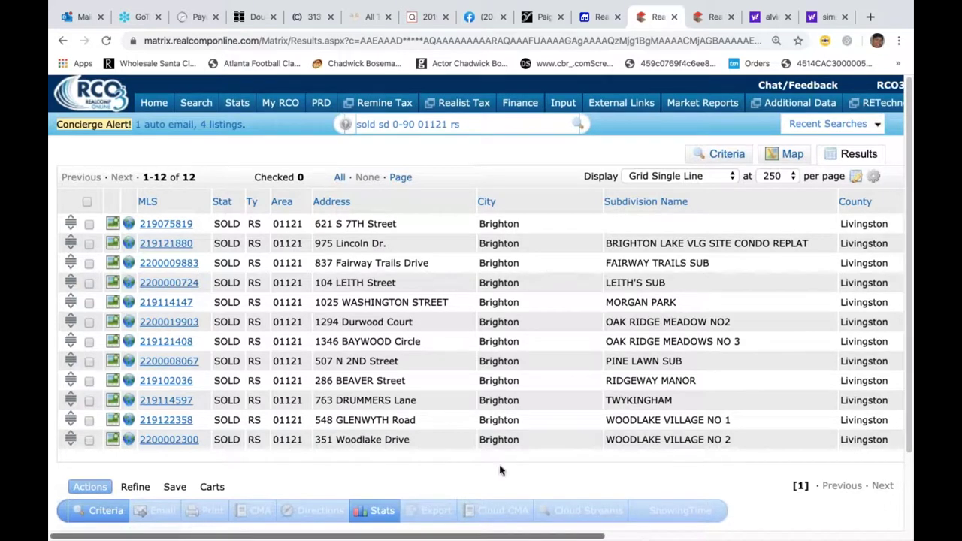
mouse_move(197, 111)
mouse_move(213, 175)
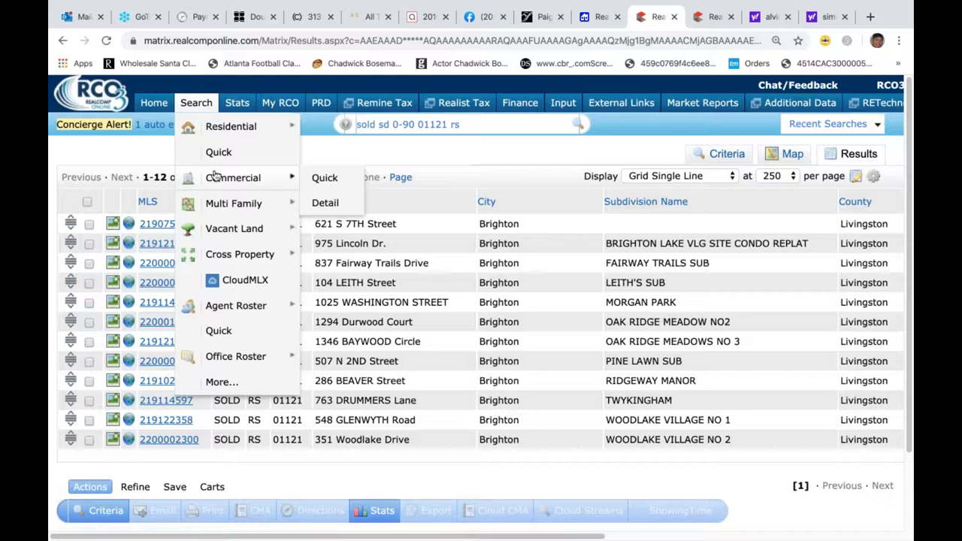
mouse_move(237, 106)
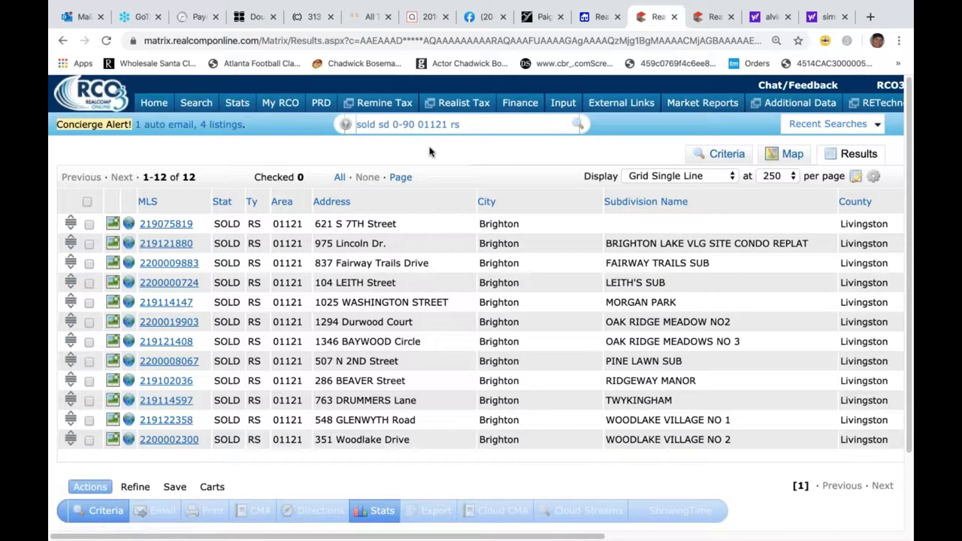
left_click(416, 125)
key("BackSpace")
key("BackSpace")
key("BackSpace")
type("180")
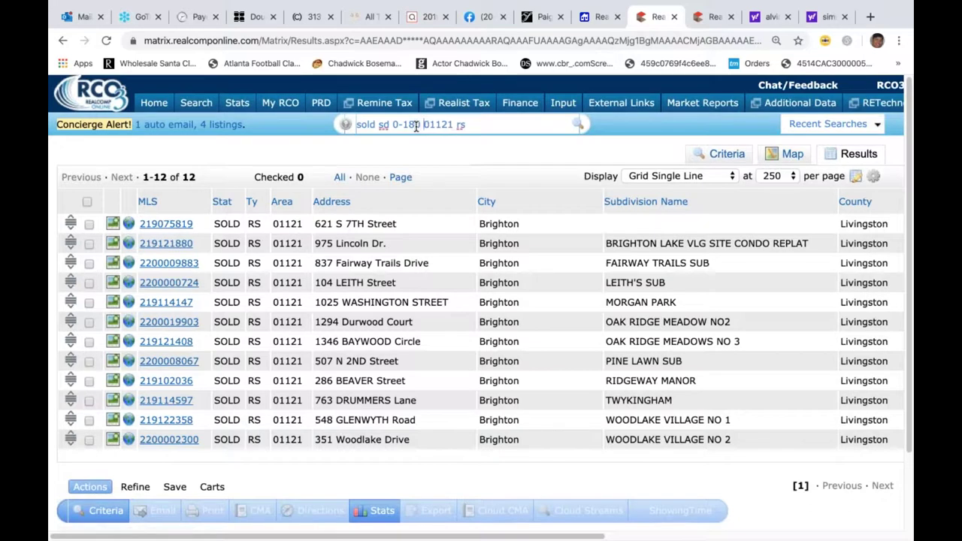
key("Return")
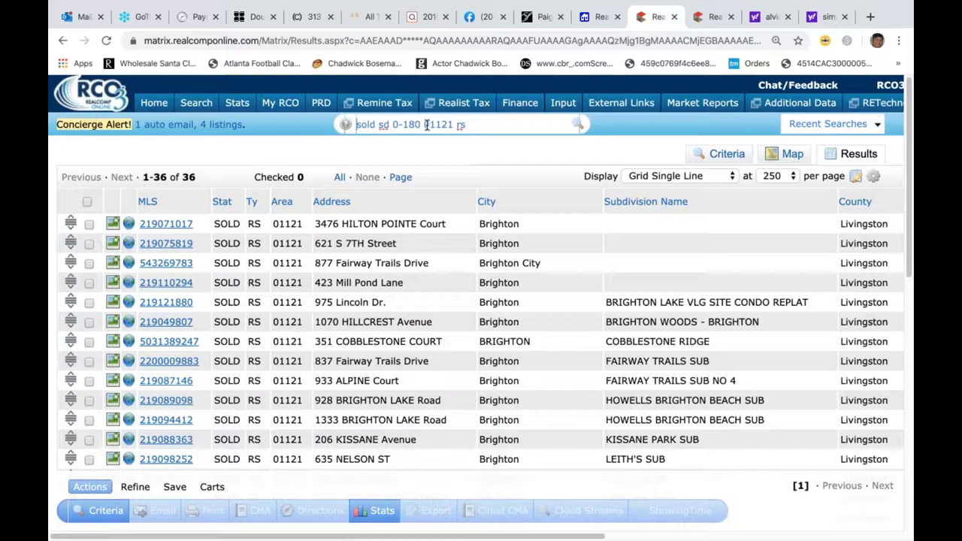
- Widen the search further to 'sold sd 0-365 01121 rs'
key("BackSpace")
key("BackSpace")
key("BackSpace")
type("3")
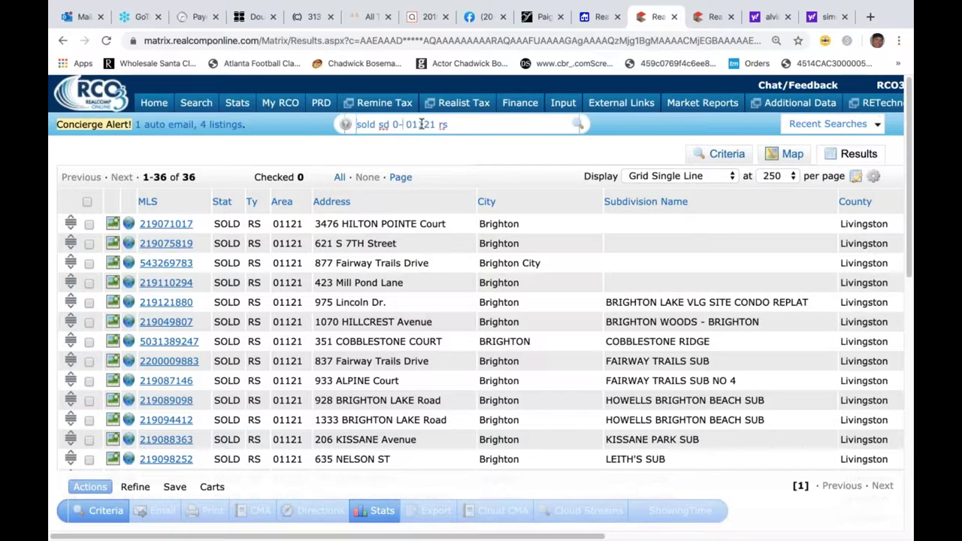
type("65")
key("Return")
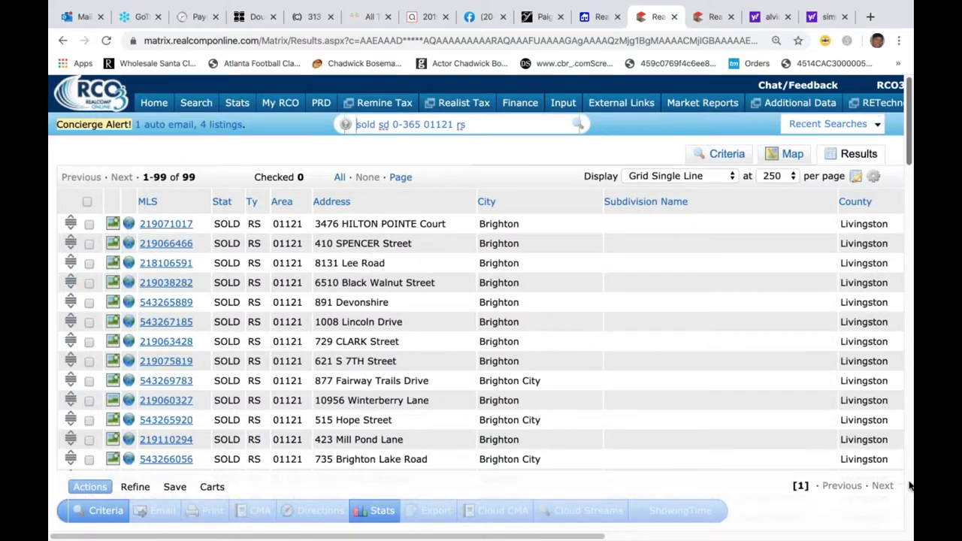
scroll(910, 471, "down", 2)
scroll(910, 471, "down", 10)
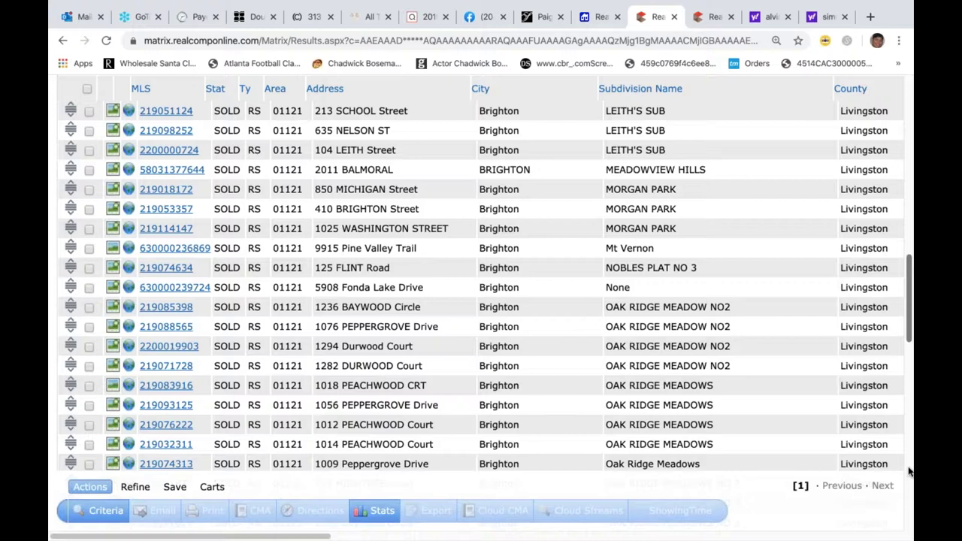
left_click_drag(913, 350, 899, 199)
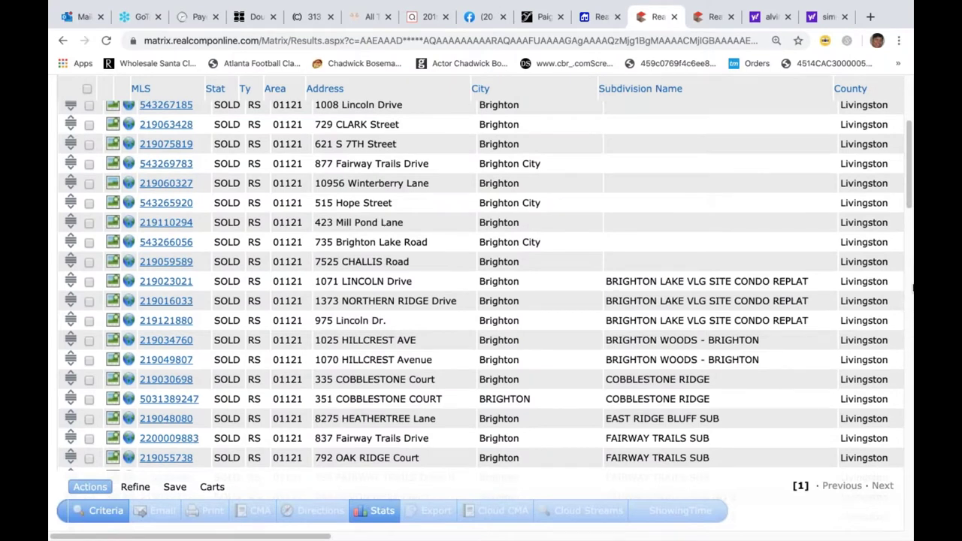
scroll(910, 297, "down", 15)
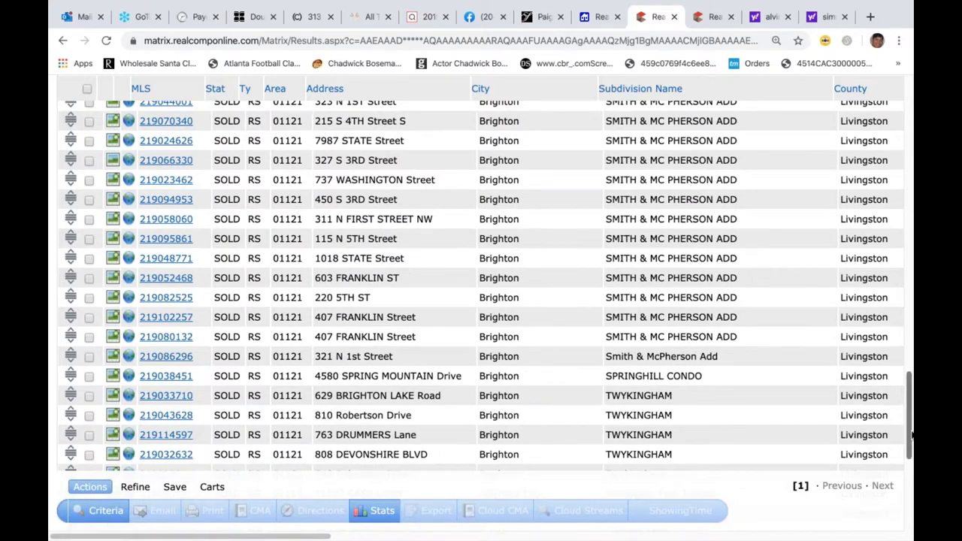
left_click_drag(905, 444, 911, 201)
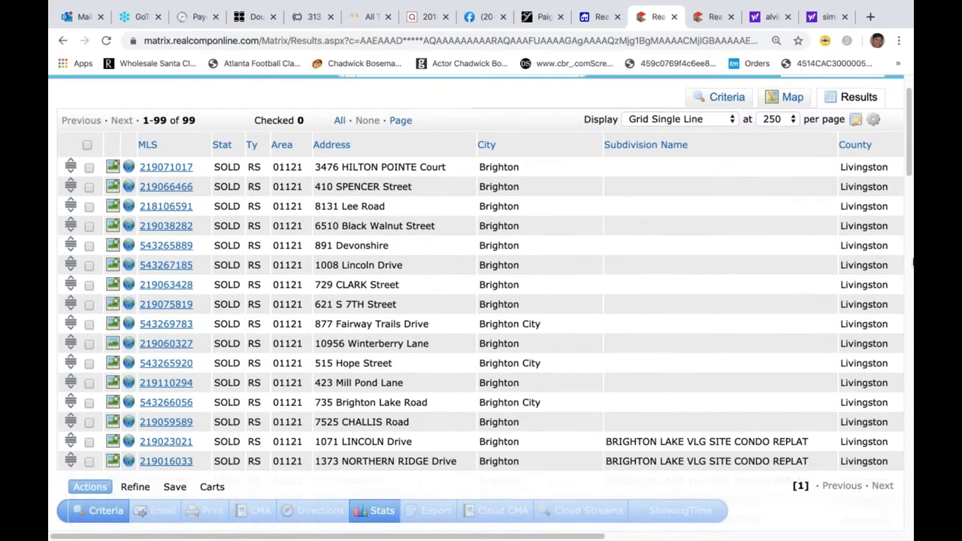
scroll(914, 262, "up", 1)
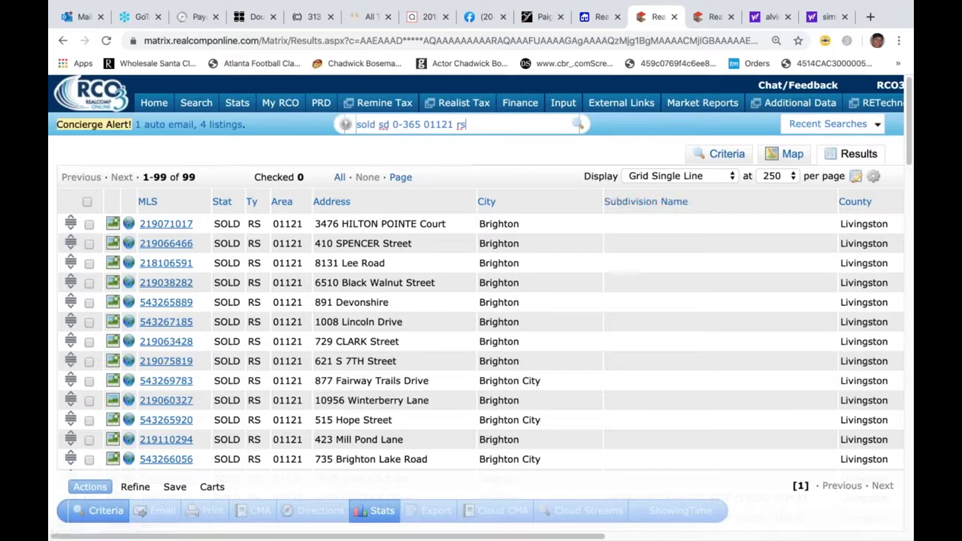
- Leave the sold-listing results and go back to the Home dashboard
left_click(154, 106)
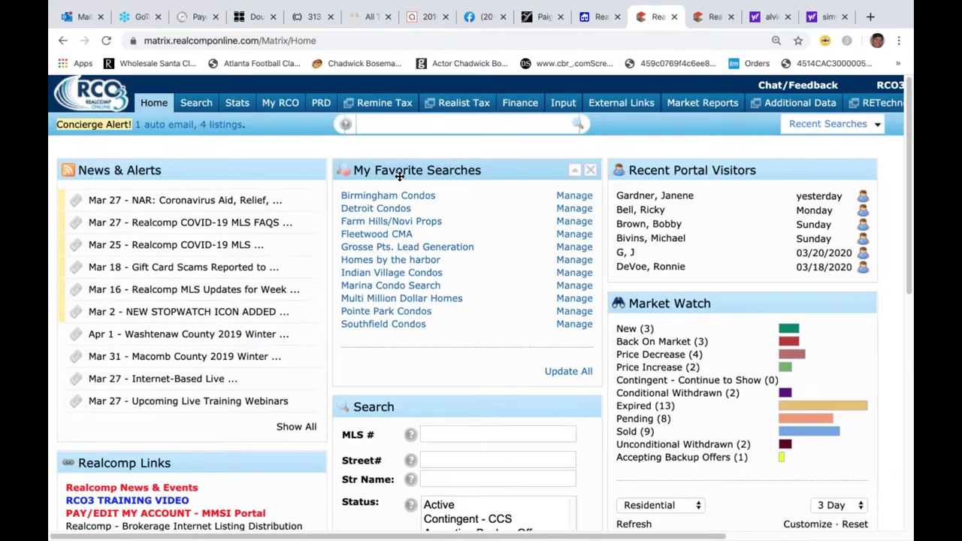
- Run the Speed Bar open-house search OH 04/04/2010-04/06/2020, which returns 0 results
left_click(407, 127)
type("0")
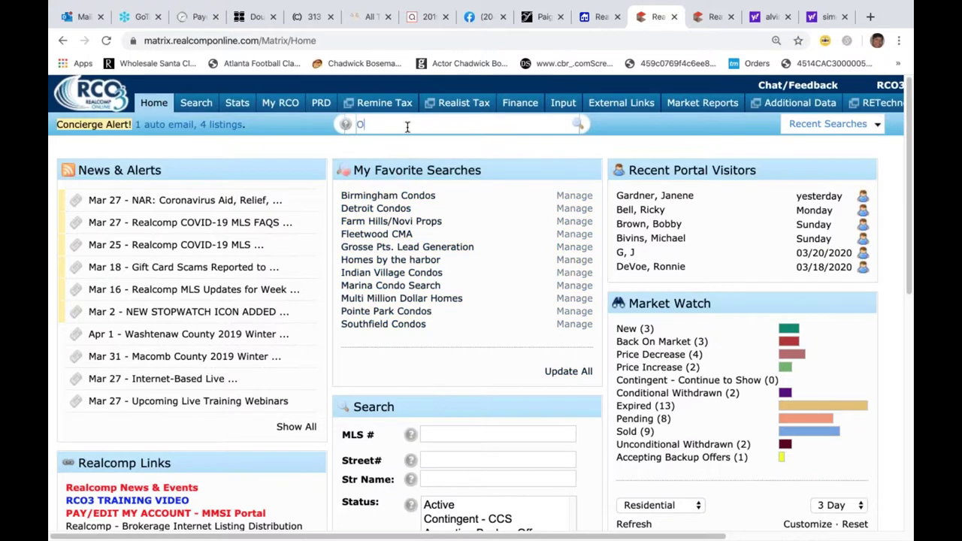
type("H")
type("1")
key("BackSpace")
type("04/")
type("04/2010-04/06/2020")
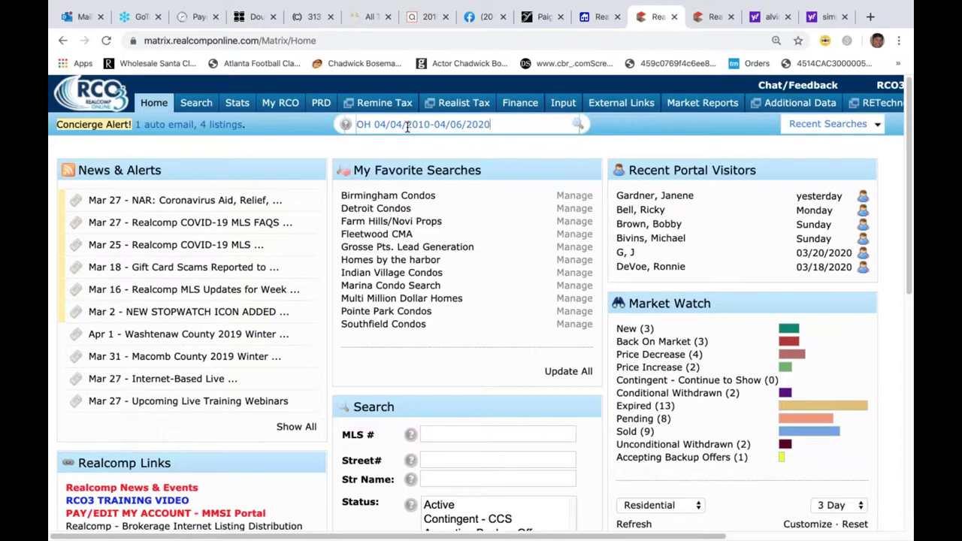
key("Return")
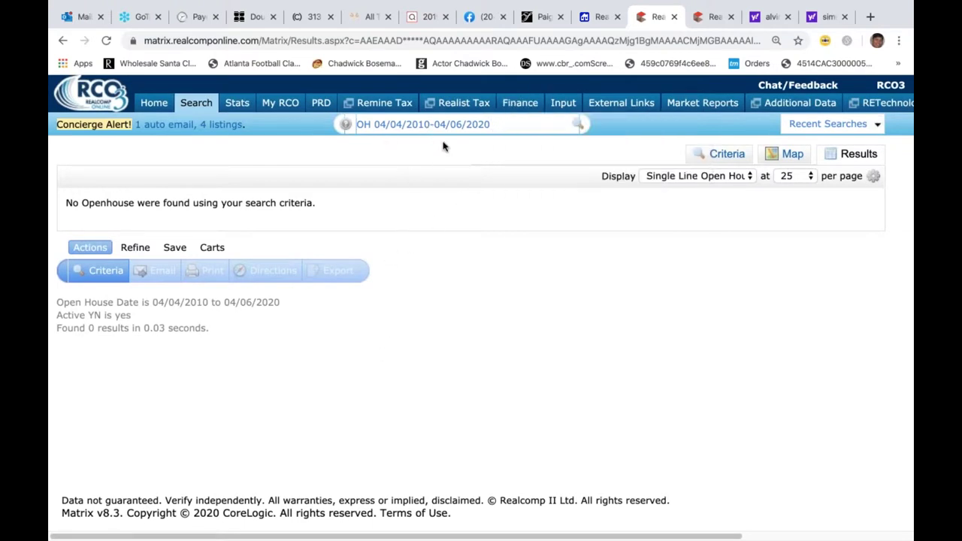
- Narrow the open-house dates to March 4–6, 2020 and rerun the search
left_click(387, 126)
key("BackSpace")
type("3")
left_click(430, 126)
key("BackSpace")
key("BackSpace")
type("20")
key("Return")
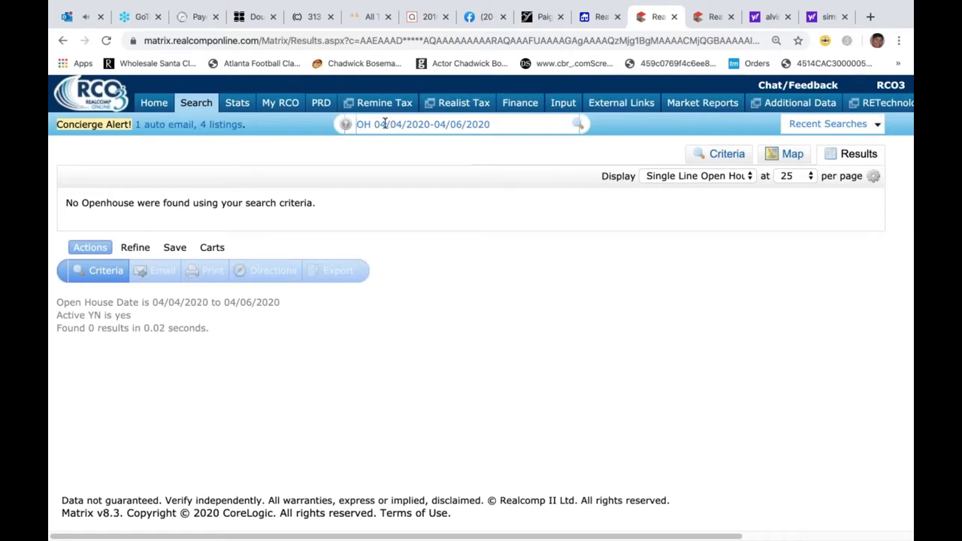
type("3")
left_click(445, 124)
key("BackSpace")
type("3")
key("Return")
- Rerun the open-house search for 03/04/2020-03/31/2020, which still finds none
mouse_move(521, 114)
left_click(401, 125)
key("BackSpace")
key("BackSpace")
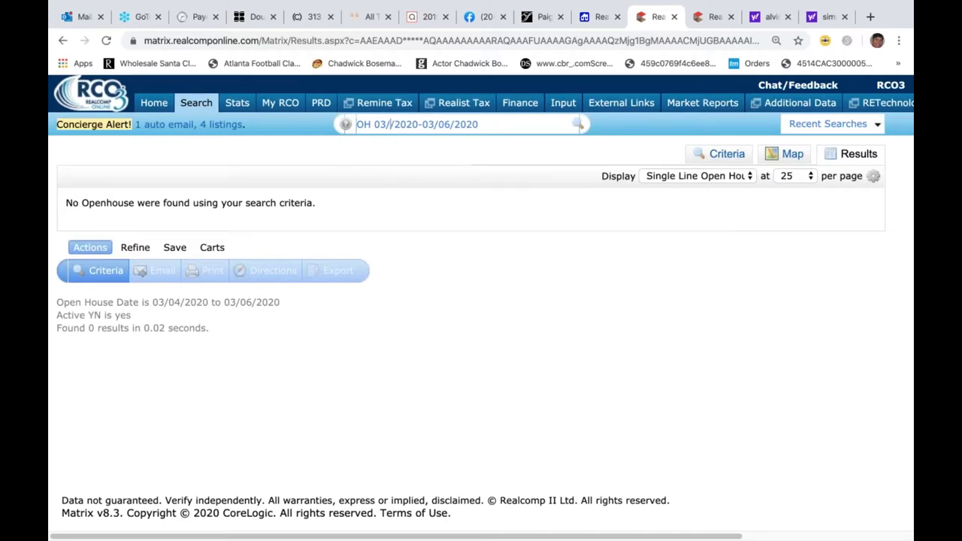
type("0")
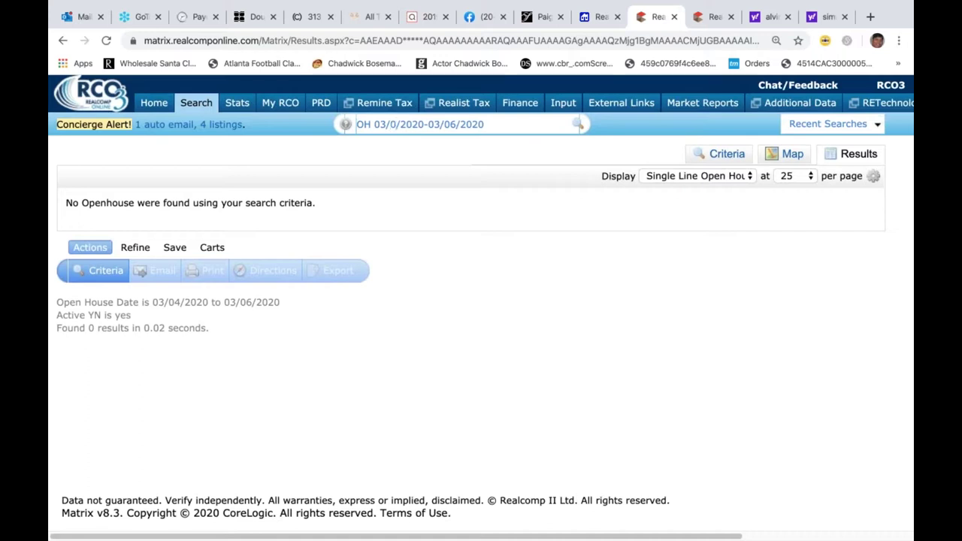
type("4")
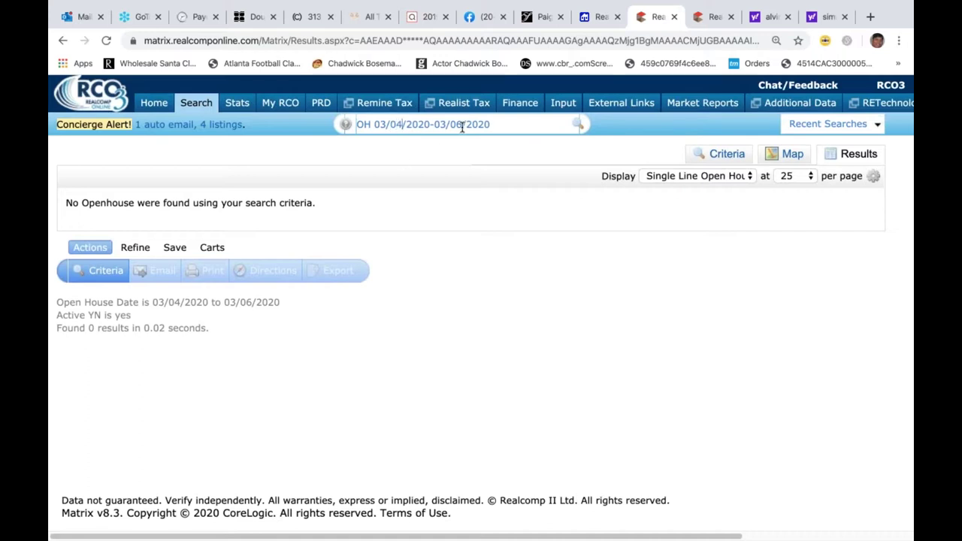
left_click(462, 127)
key("BackSpace")
key("BackSpace")
type("31")
key("Return")
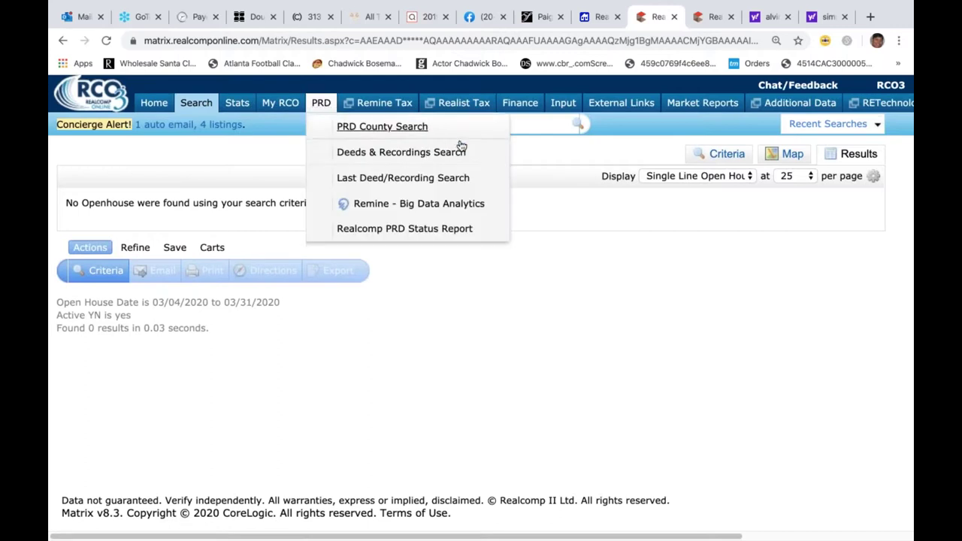
- Clear the open-house query from the Speed Bar
left_click(531, 124)
key("BackSpace")
key("BackSpace")
key("BackSpace")
key("BackSpace")
key("BackSpace")
key("BackSpace")
key("BackSpace")
key("BackSpace")
key("BackSpace")
key("BackSpace")
key("BackSpace")
key("BackSpace")
key("BackSpace")
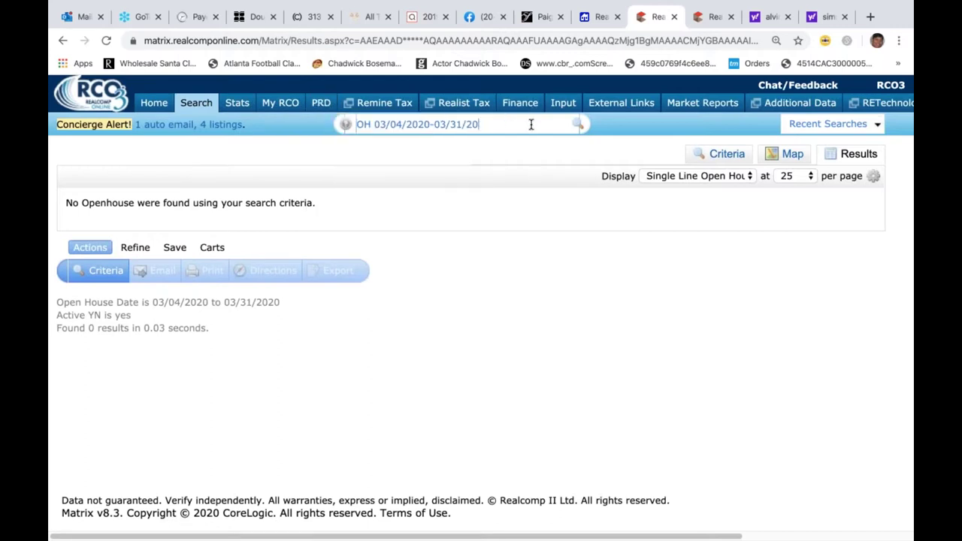
key("BackSpace")
key("BackSpace")
key("BackSpace")
key("BackSpace")
key("BackSpace")
key("BackSpace")
key("BackSpace")
key("BackSpace")
key("BackSpace")
key("BackSpace")
key("BackSpace")
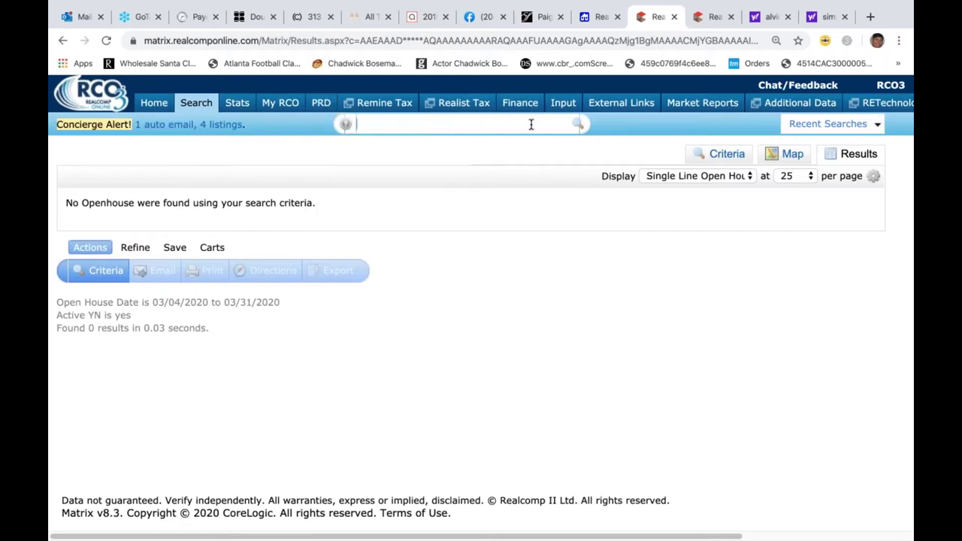
- Return Home and run an 'ag' Speed Bar search by agent surname, listing 13 active agents
mouse_move(321, 103)
left_click(154, 102)
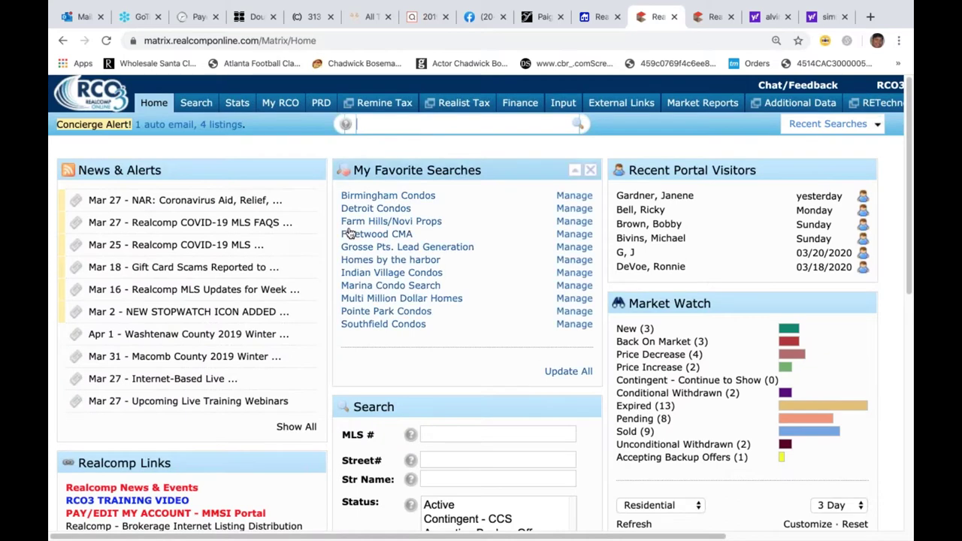
type("ag")
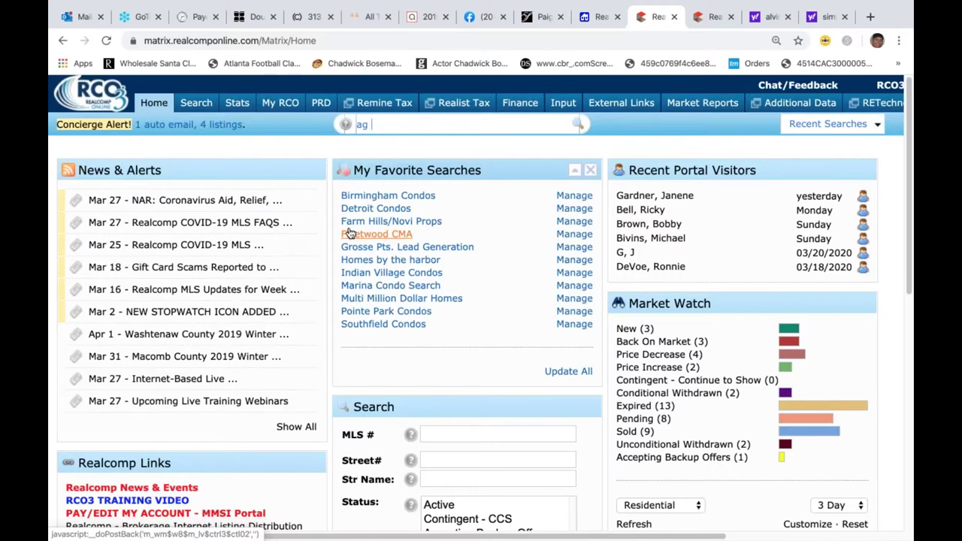
type(" burns")
key("Return")
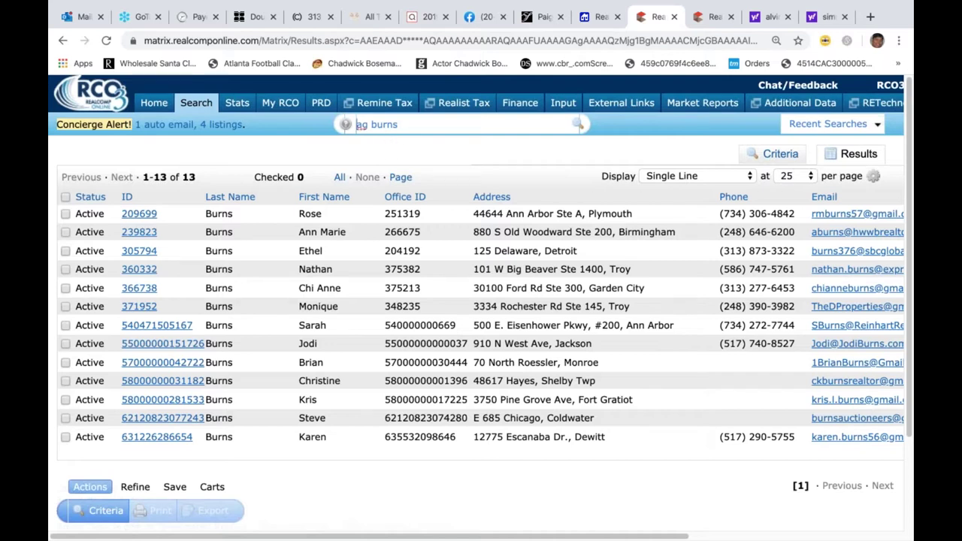
- Change the agent query to 'ag o*', returning 350 agents whose surnames start with O
left_click(422, 127)
key("BackSpace")
key("BackSpace")
key("BackSpace")
key("BackSpace")
key("BackSpace")
key("BackSpace")
type("o*")
key("Return")
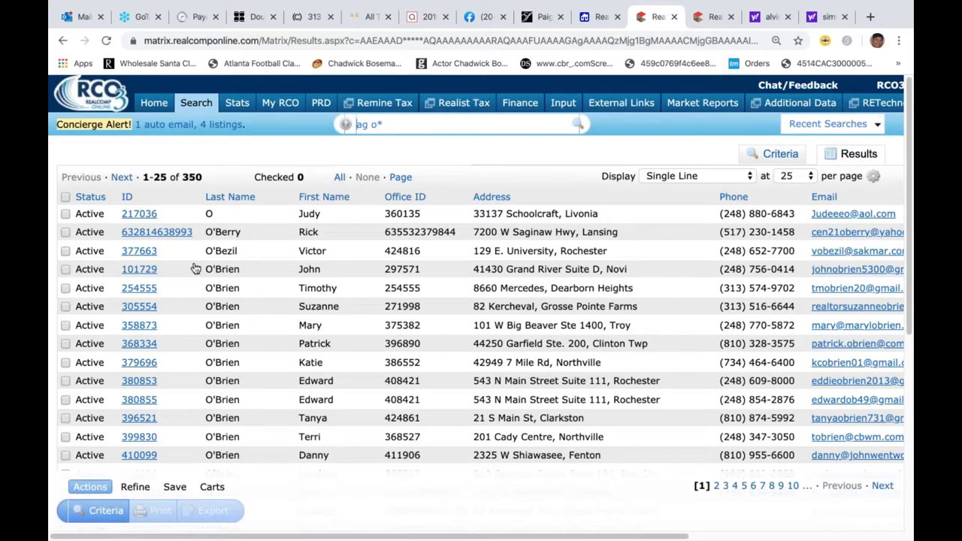
- Clear the Speed Bar query and go back to the Home dashboard
left_click(426, 128)
key("BackSpace")
key("BackSpace")
key("BackSpace")
key("BackSpace")
key("BackSpace")
left_click(153, 103)
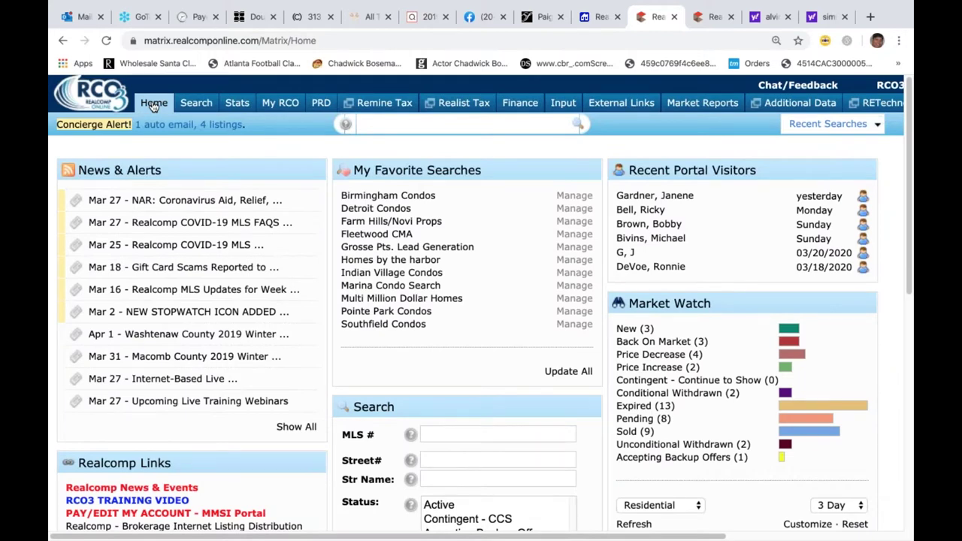
- Open RCO3's system Help pages and bring the help topic list into view
left_click(231, 99)
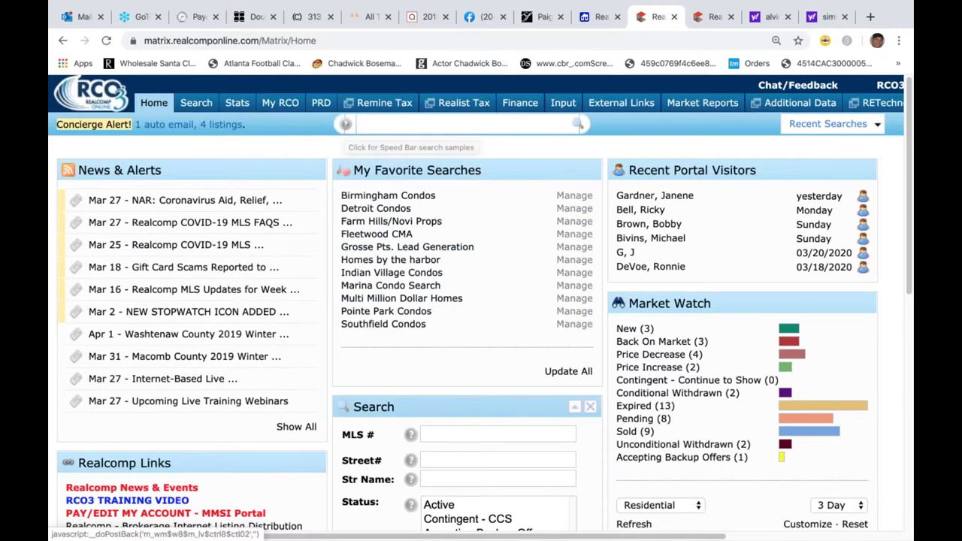
mouse_move(391, 529)
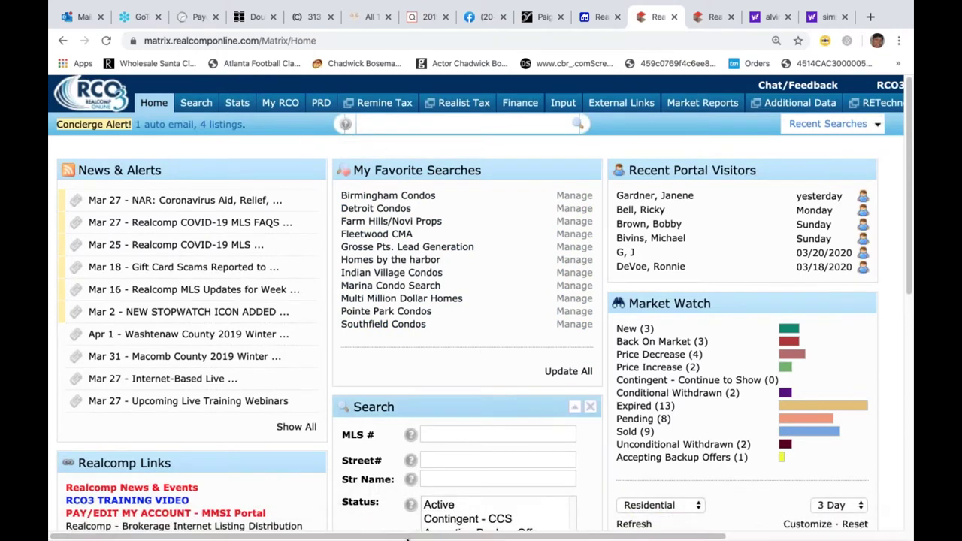
left_click_drag(408, 538, 789, 197)
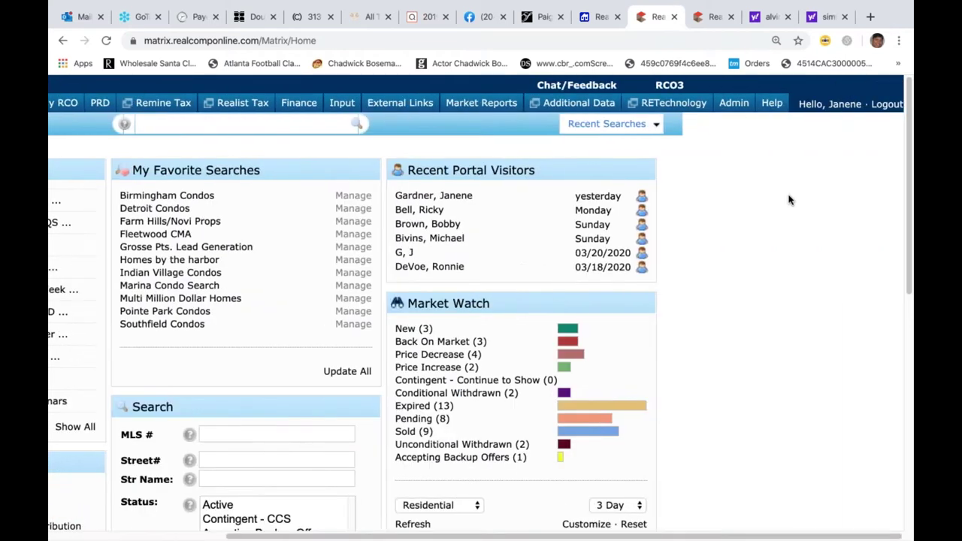
left_click(776, 109)
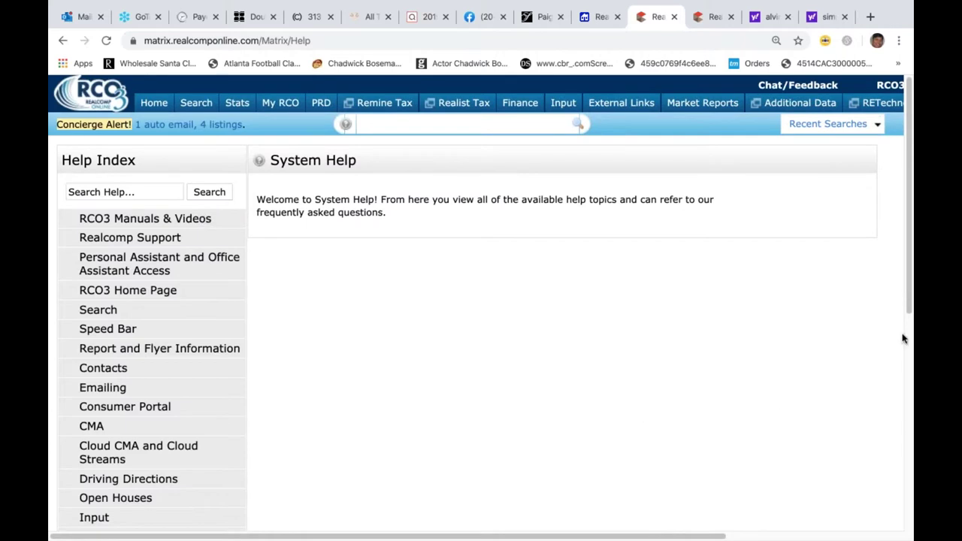
left_click_drag(912, 297, 912, 489)
scroll(911, 439, "up", 3)
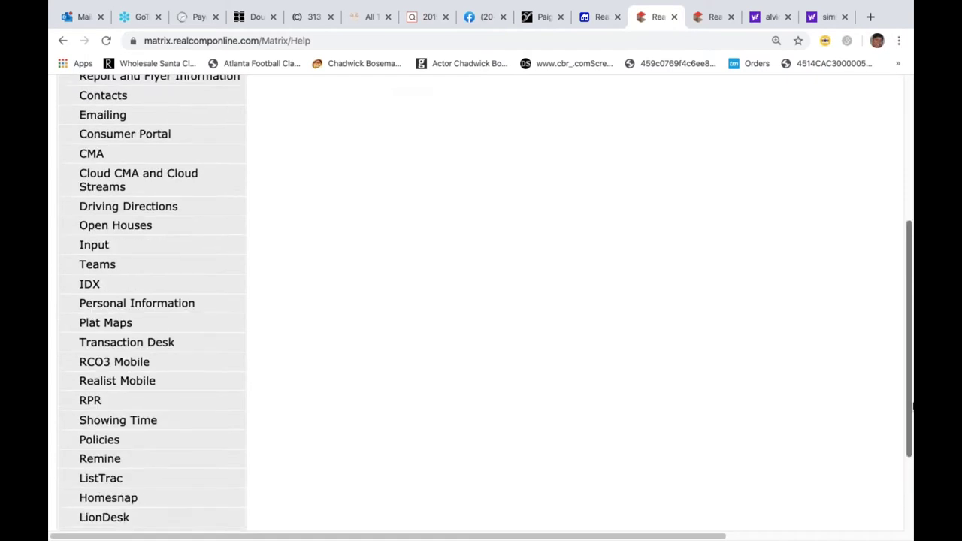
scroll(913, 413, "down", 4)
scroll(913, 414, "up", 5)
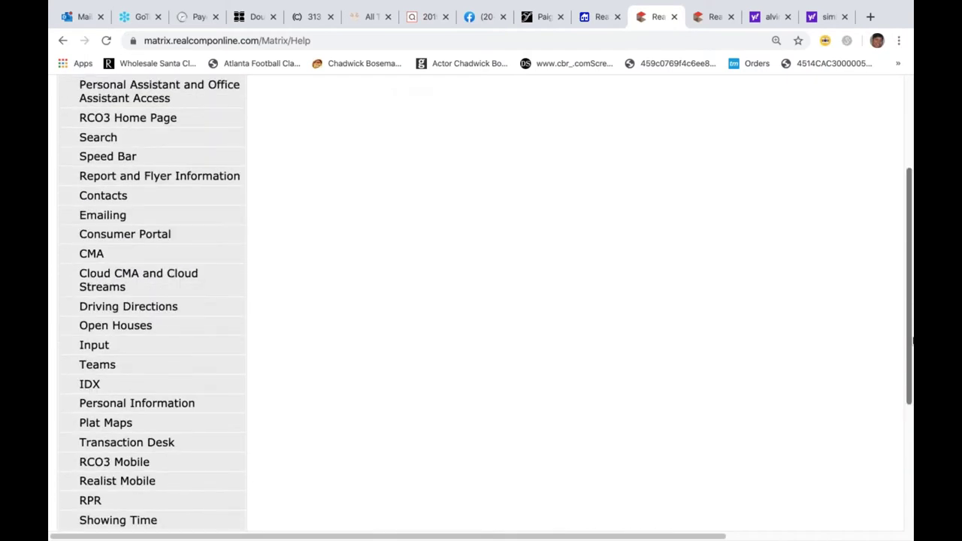
scroll(912, 315, "up", 2)
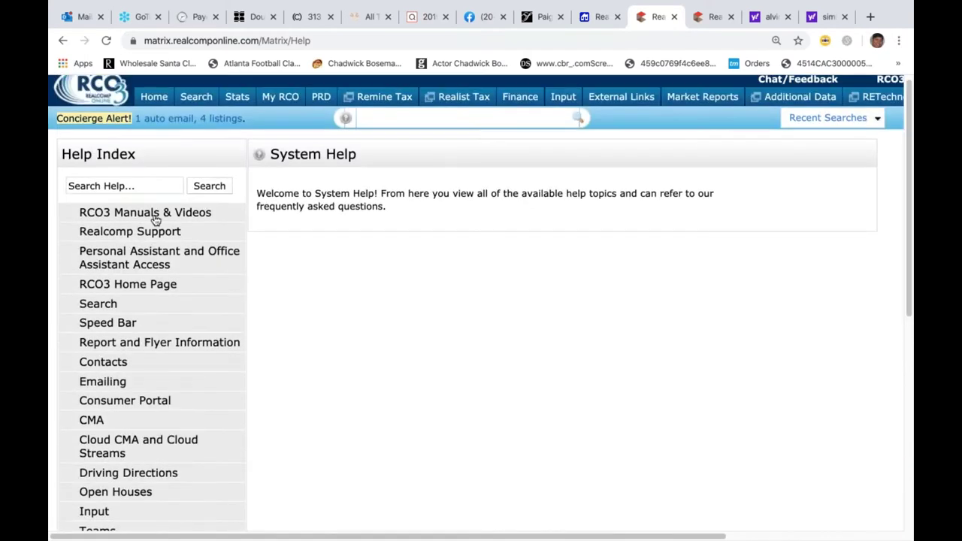
- Open RCO3 Manuals & Videos > Training Videos & Recorded Webinars and follow the live-webinars HERE link
left_click(156, 218)
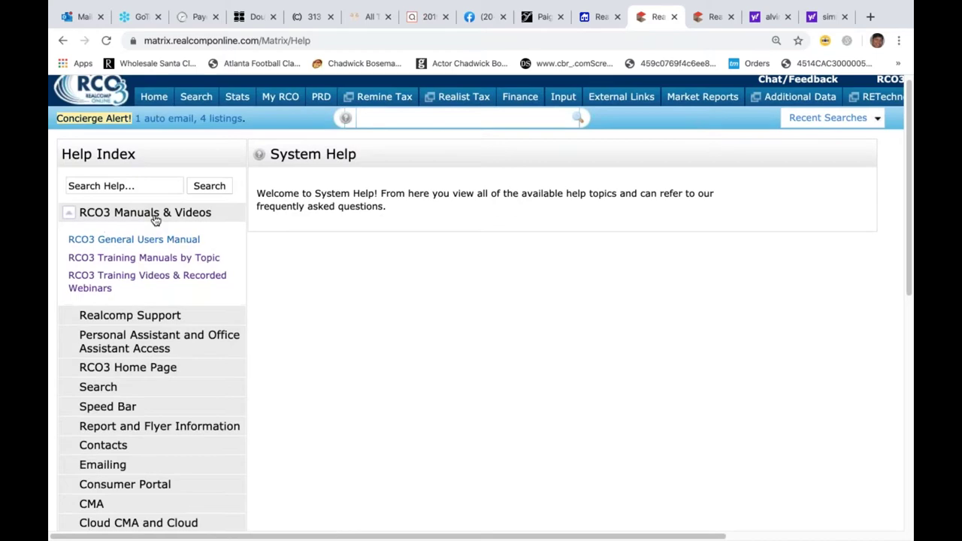
left_click(156, 283)
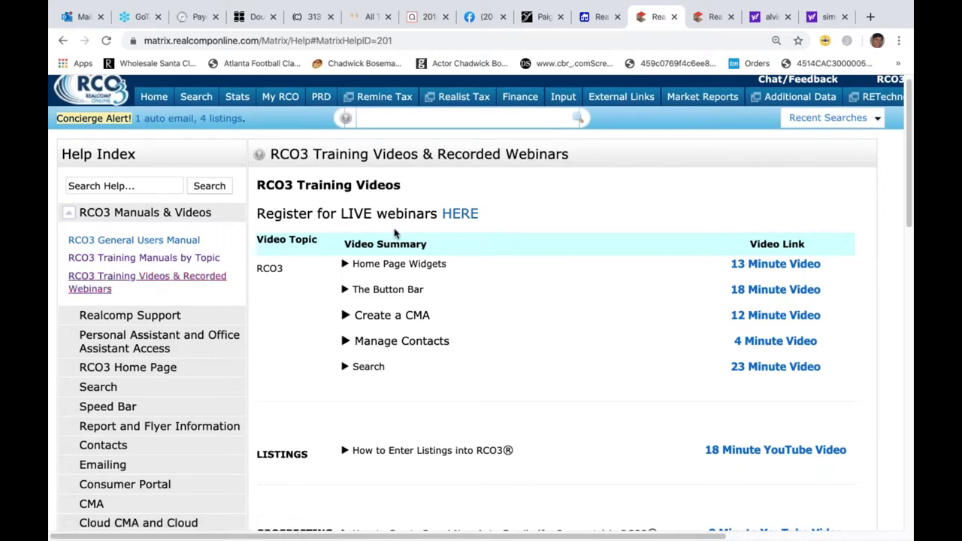
left_click(462, 214)
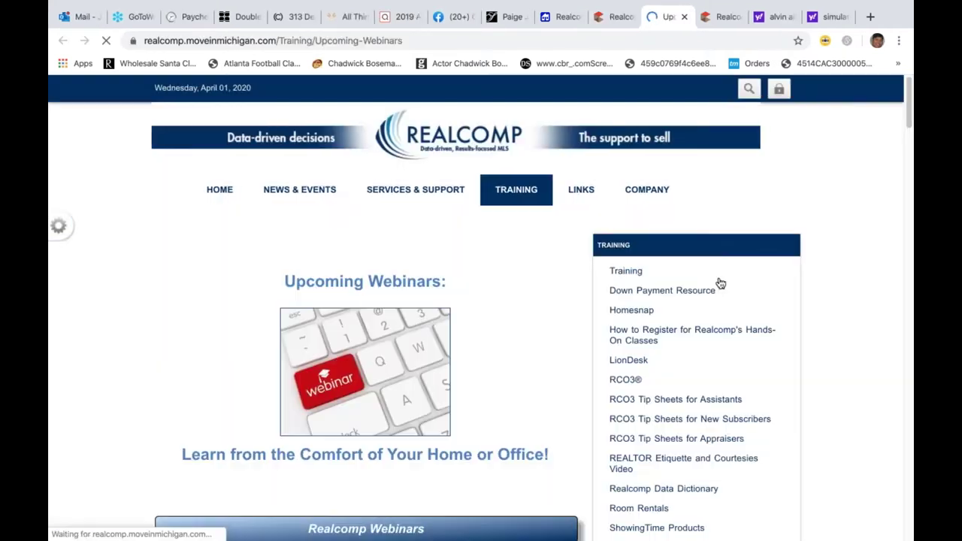
scroll(903, 291, "down", 5)
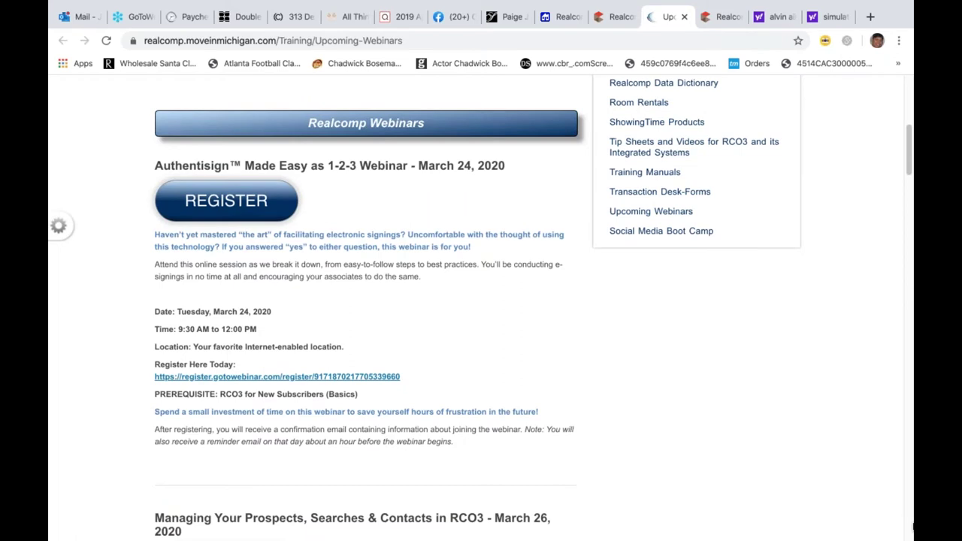
scroll(913, 528, "down", 1)
scroll(913, 528, "down", 5)
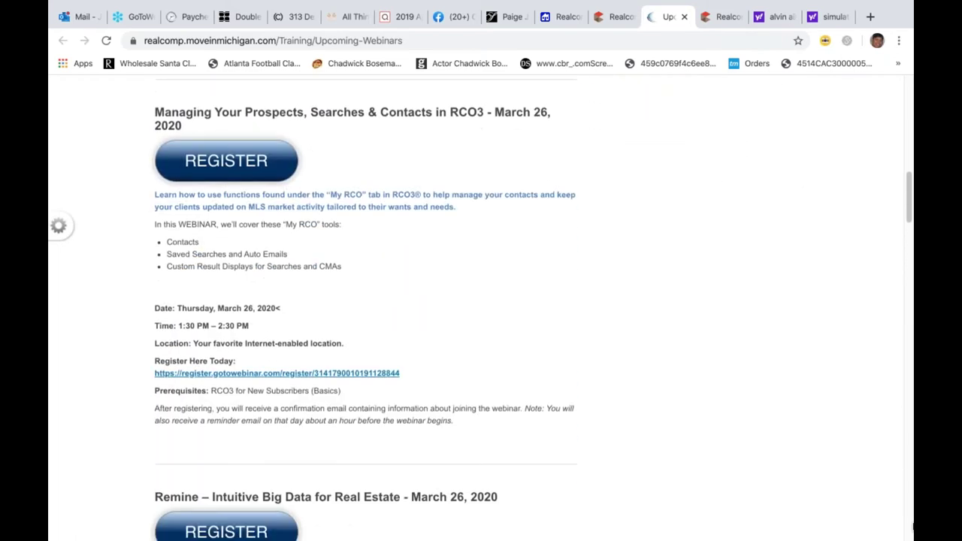
scroll(913, 528, "down", 7)
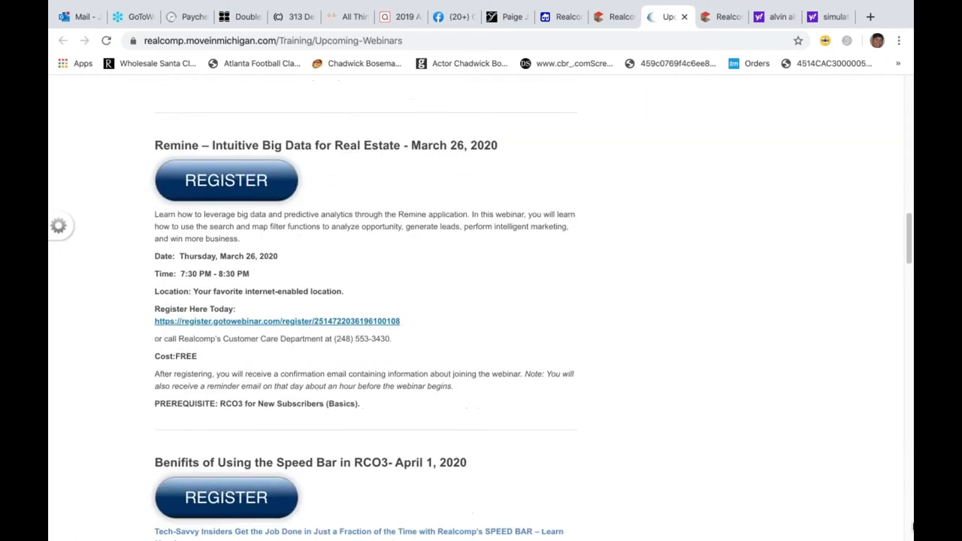
scroll(913, 528, "down", 2)
scroll(913, 528, "down", 6)
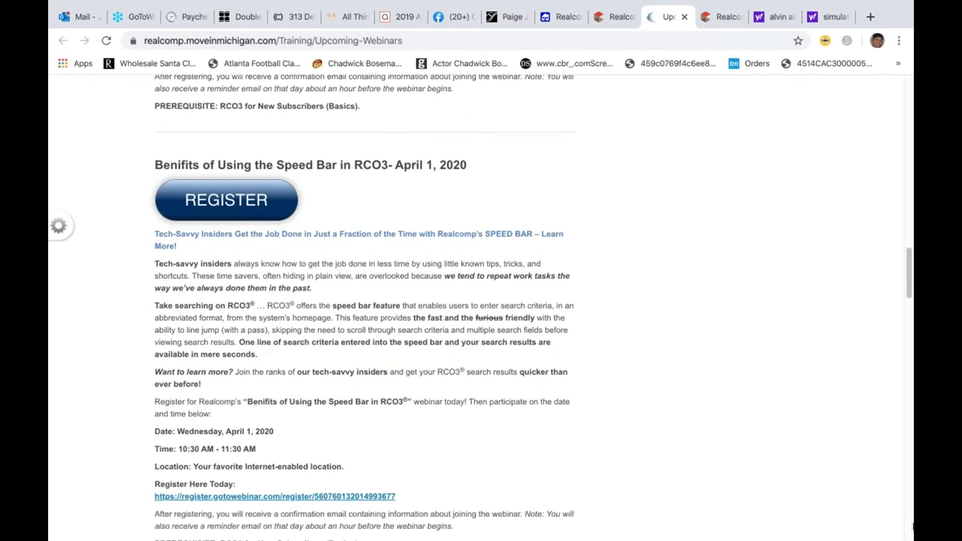
scroll(913, 528, "down", 5)
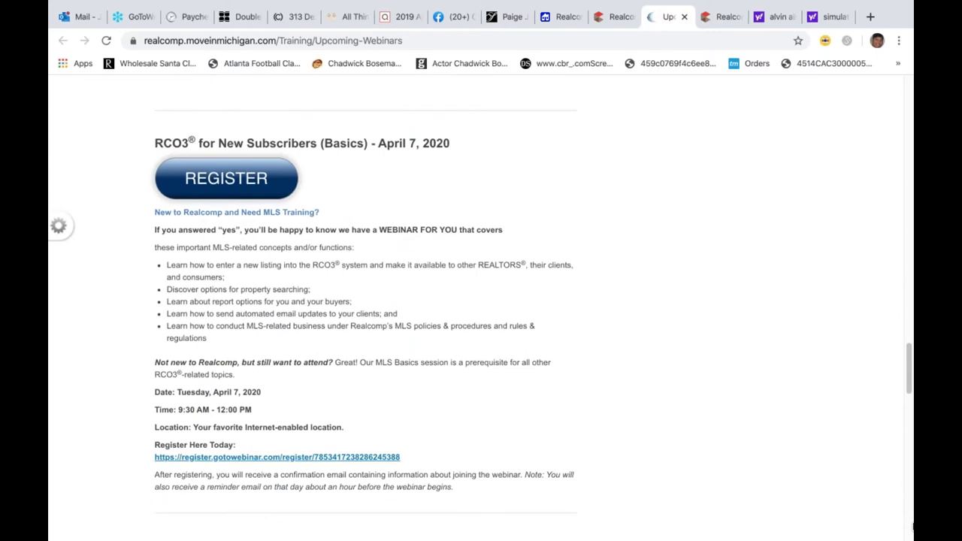
scroll(913, 528, "down", 6)
scroll(913, 528, "down", 6)
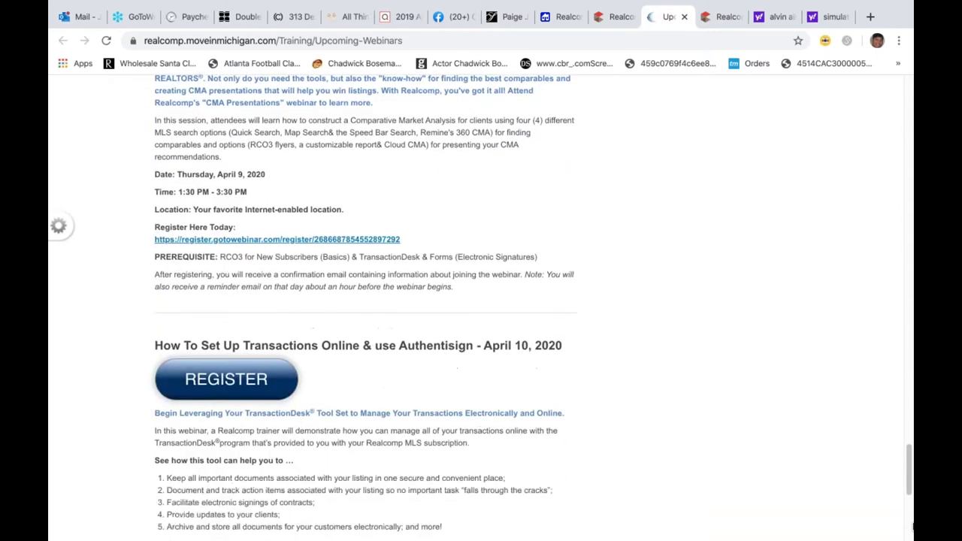
scroll(912, 528, "down", 2)
scroll(913, 528, "down", 4)
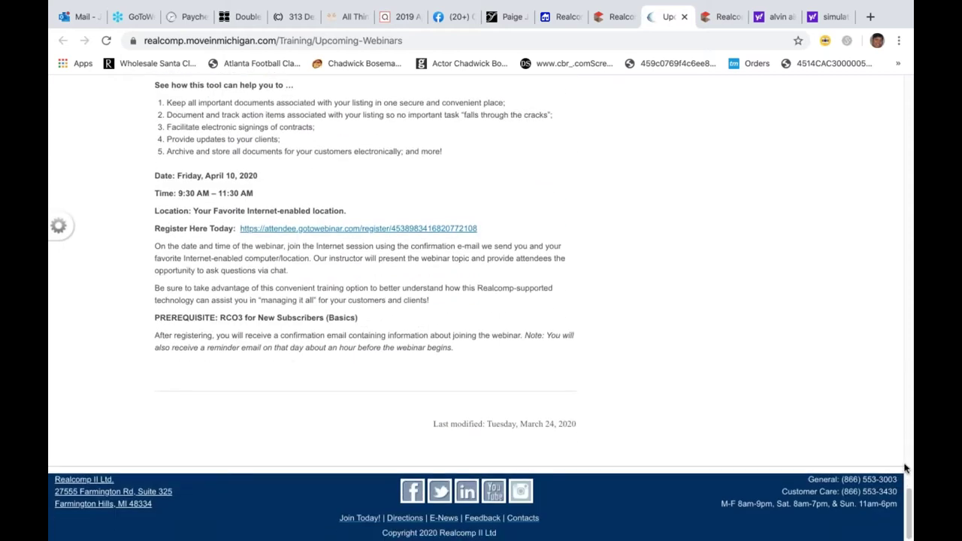
left_click_drag(911, 427, 910, 69)
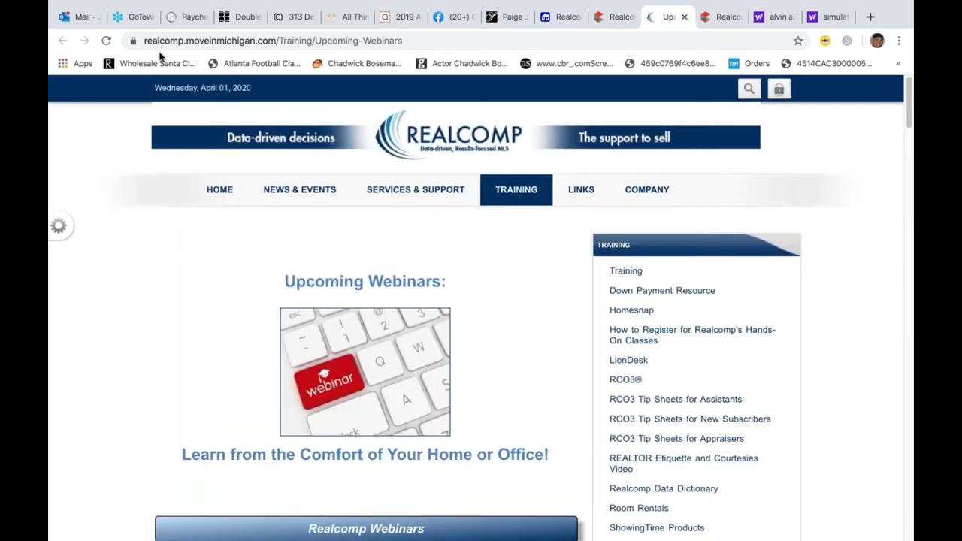